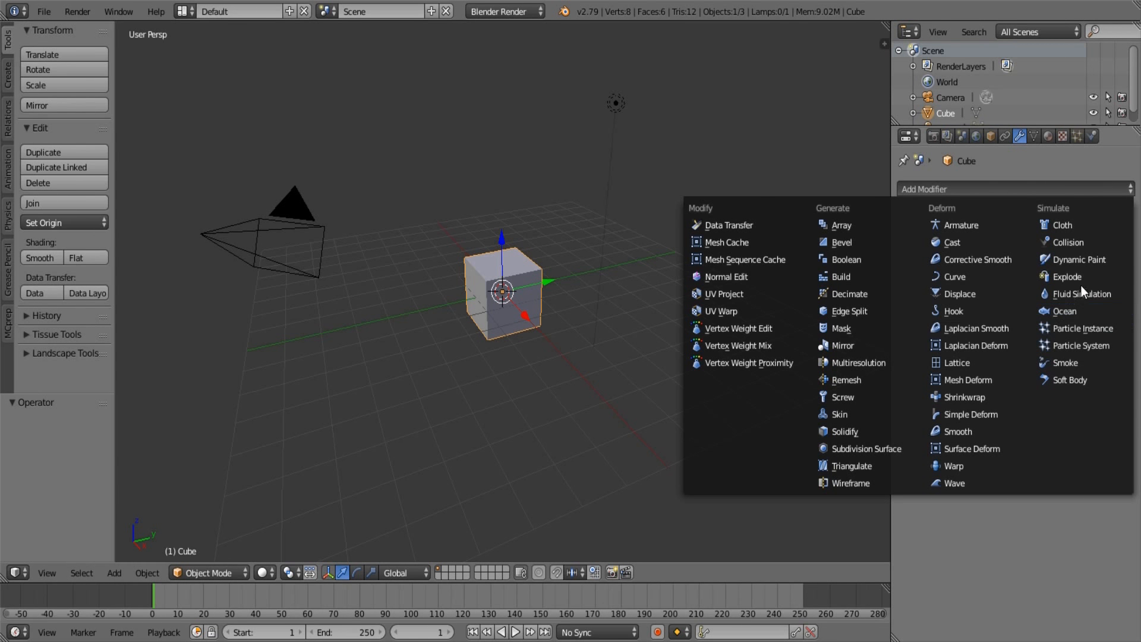
# Add an Ocean modifier to the cube and set its resolution to 15
pyautogui.click(1052, 311)
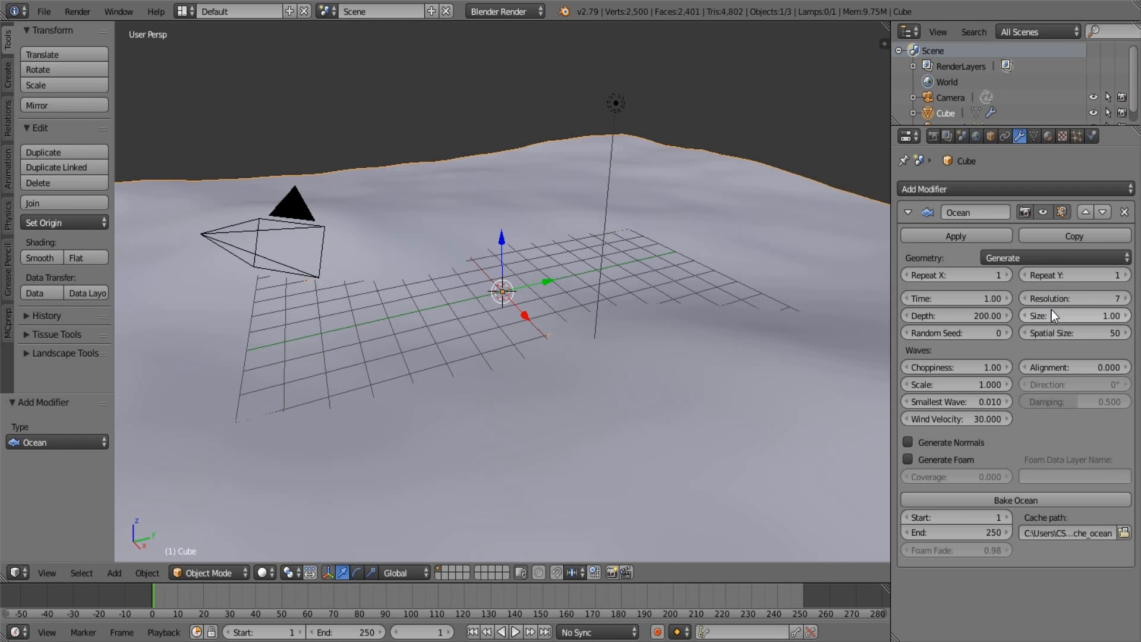
pyautogui.click(1097, 297)
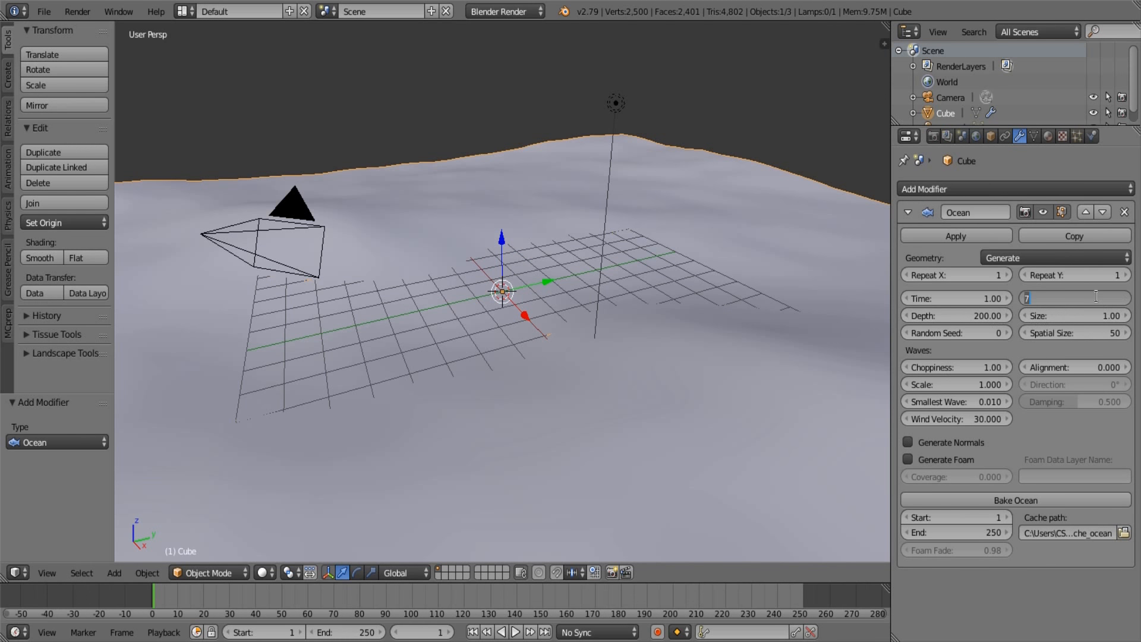
pyautogui.write('15')
pyautogui.press('Return')
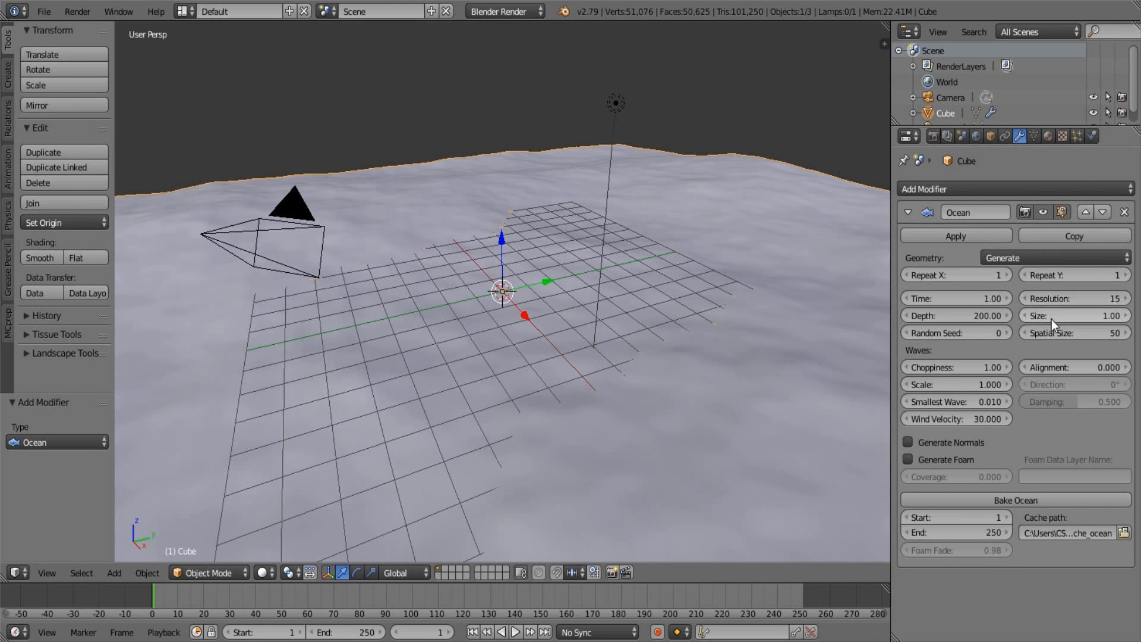
# Set the wave scale of the Ocean modifier to 2
pyautogui.click(989, 390)
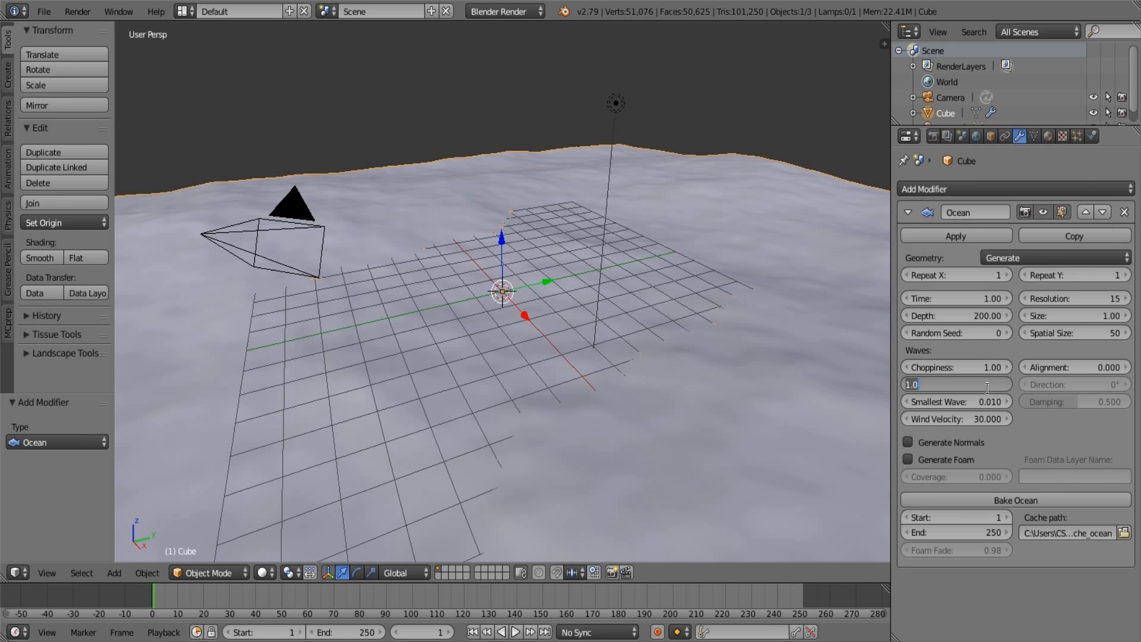
pyautogui.write('2')
pyautogui.press('Return')
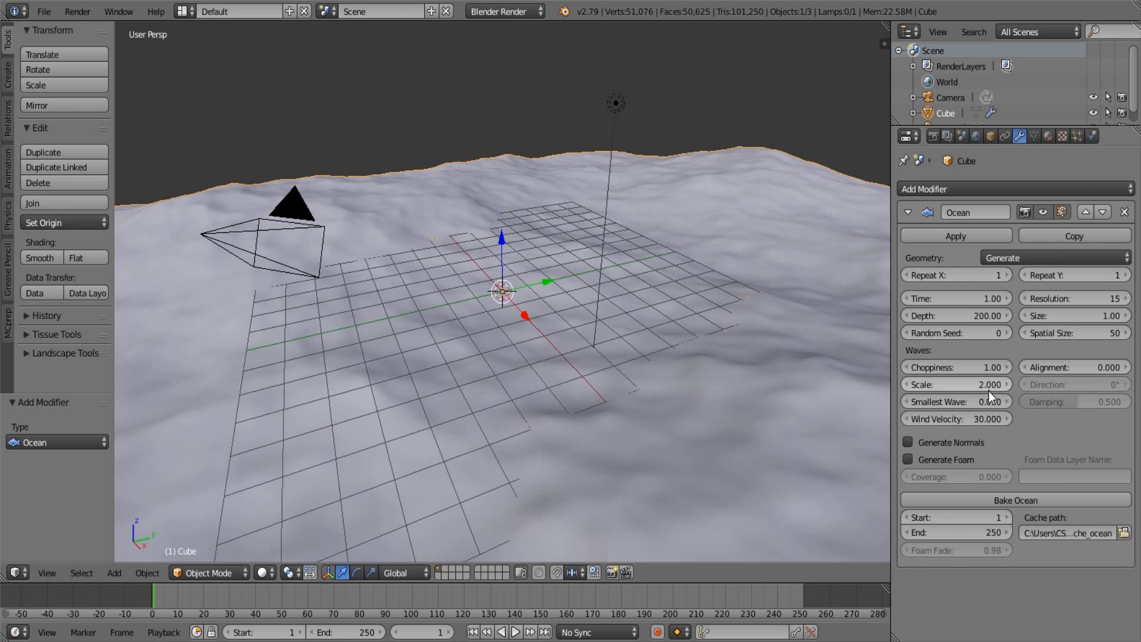
# Change the ocean's random seed to 2 and inspect the resulting wave shape
pyautogui.scroll(-4, 598, 291)
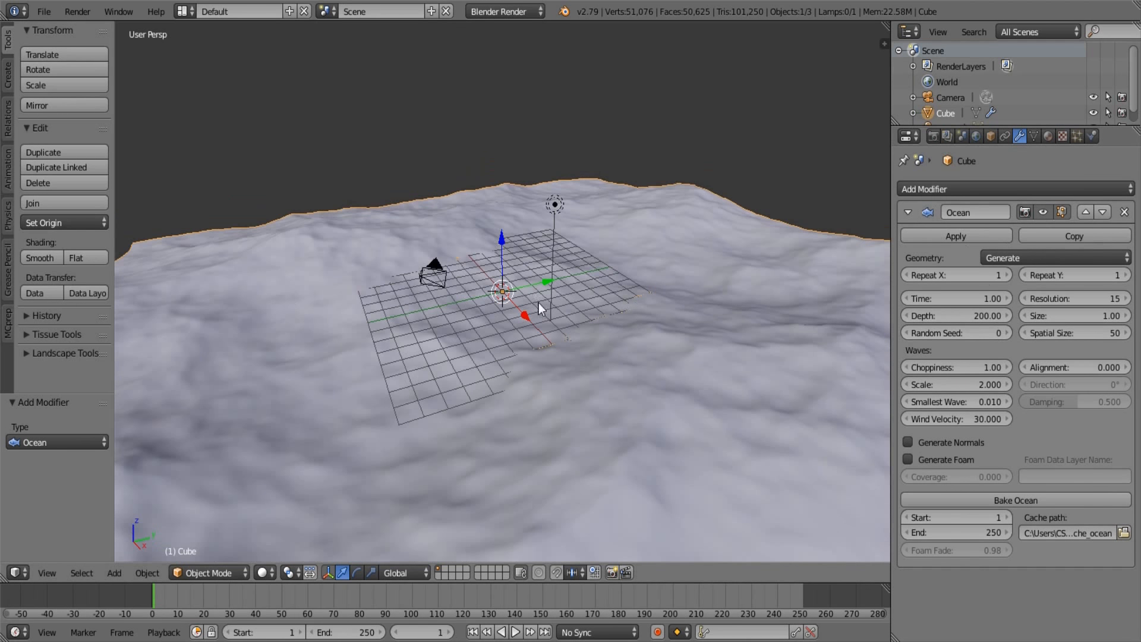
pyautogui.click(1011, 332)
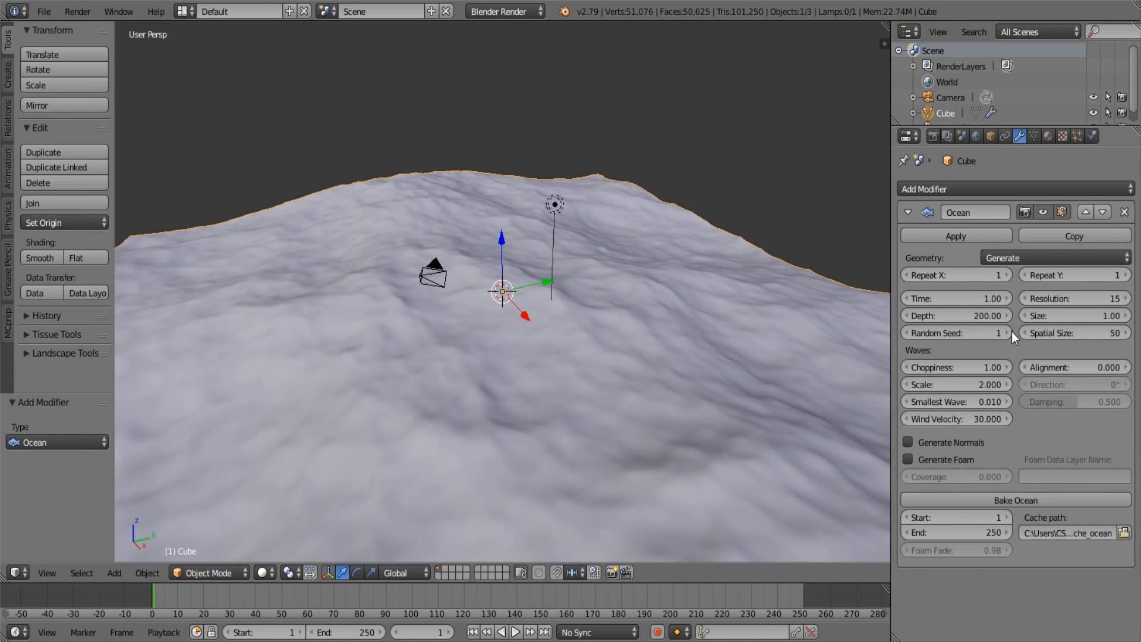
pyautogui.click(1012, 333)
pyautogui.scroll(-4, 384, 248)
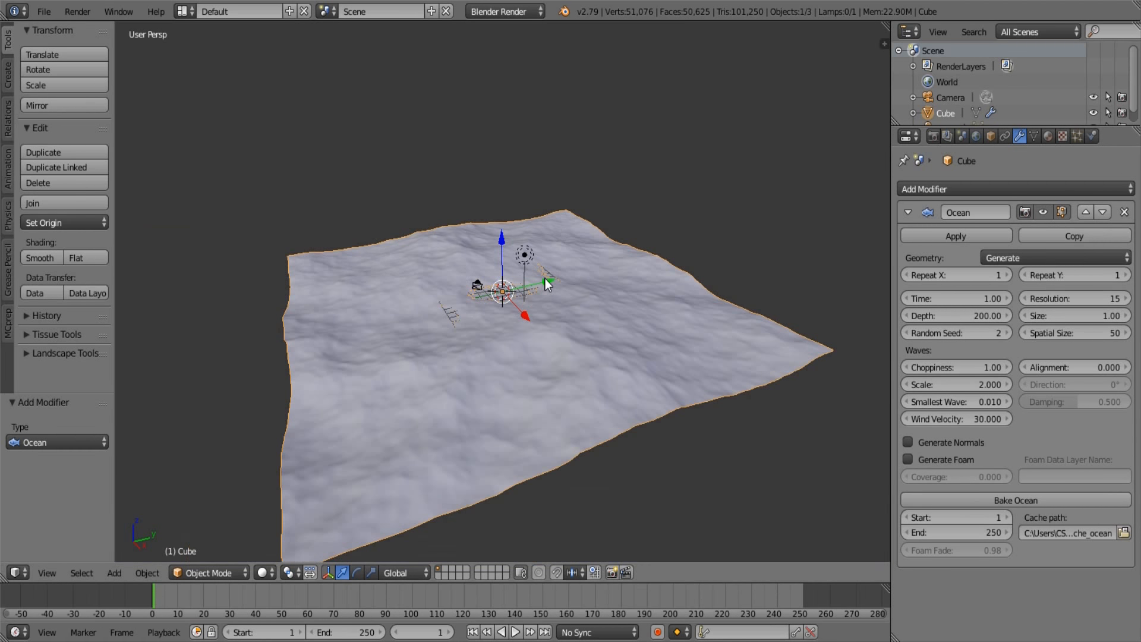
pyautogui.scroll(4, 543, 280)
pyautogui.moveTo(359, 307); pyautogui.dragTo(158, 594, button='middle')
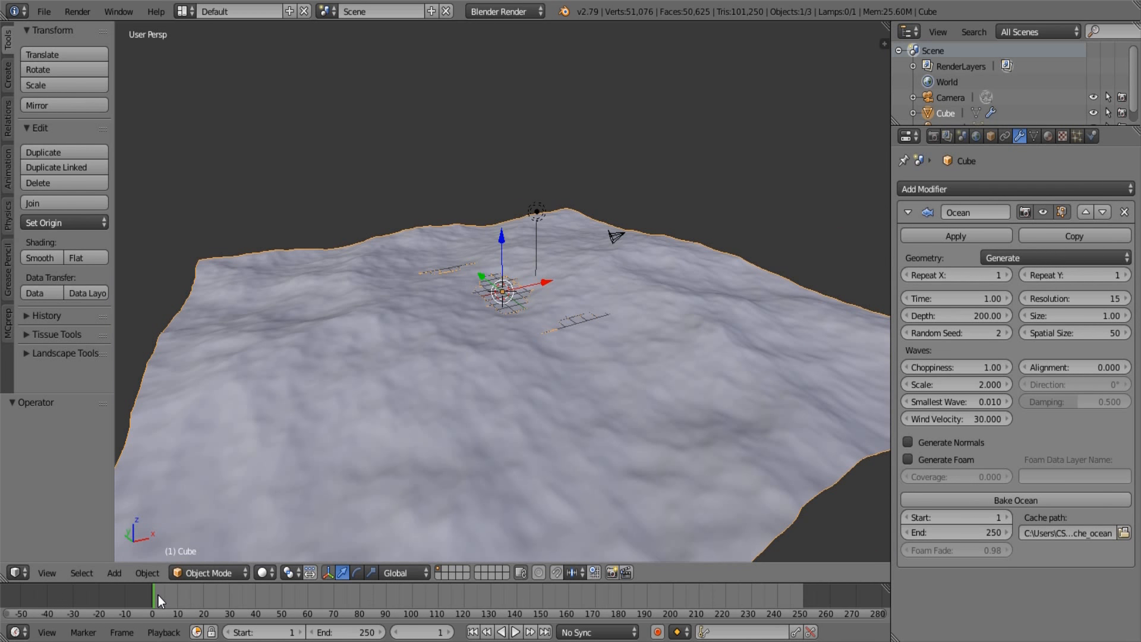
# Set the animation's start frame to 0 and make frame 0 the current frame
pyautogui.click(268, 632)
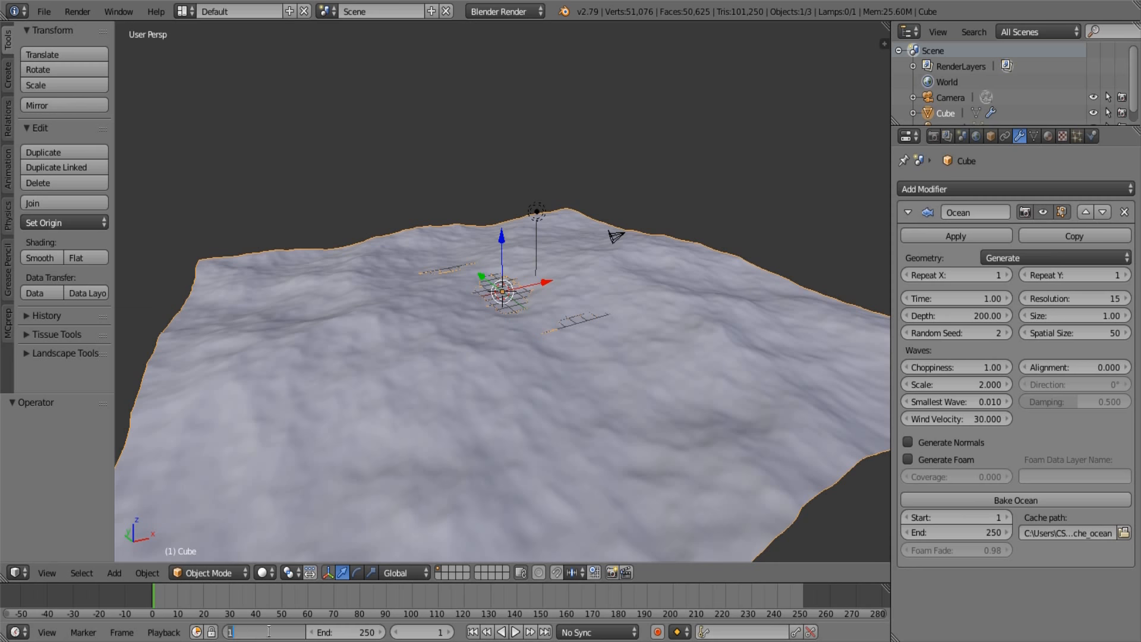
pyautogui.write('0')
pyautogui.press('Return')
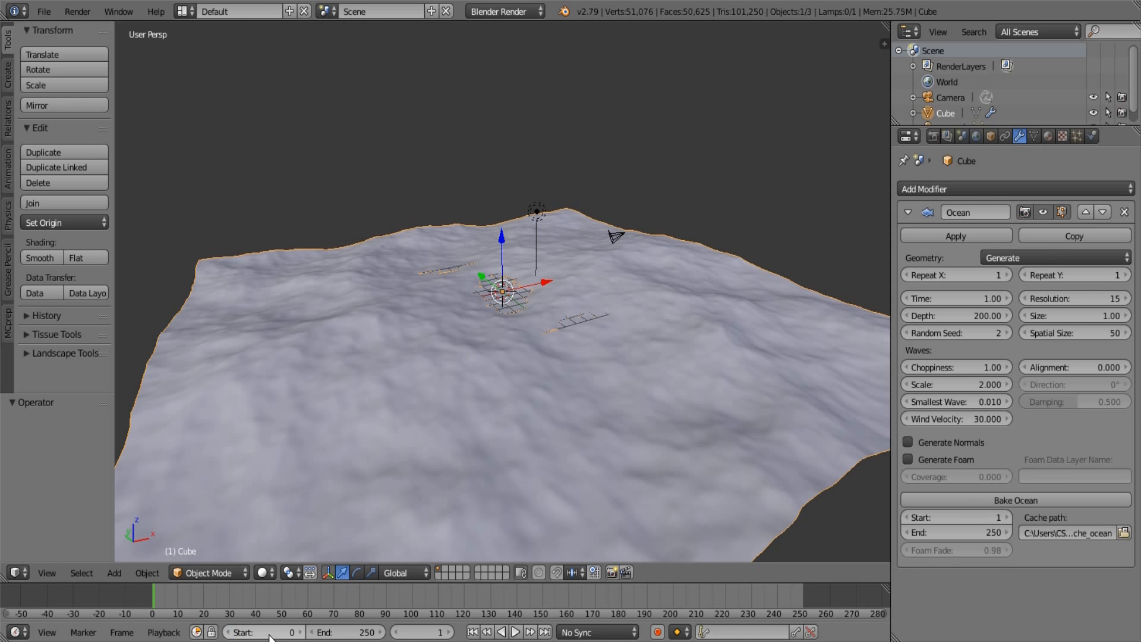
pyautogui.click(439, 632)
pyautogui.write('0')
pyautogui.press('Return')
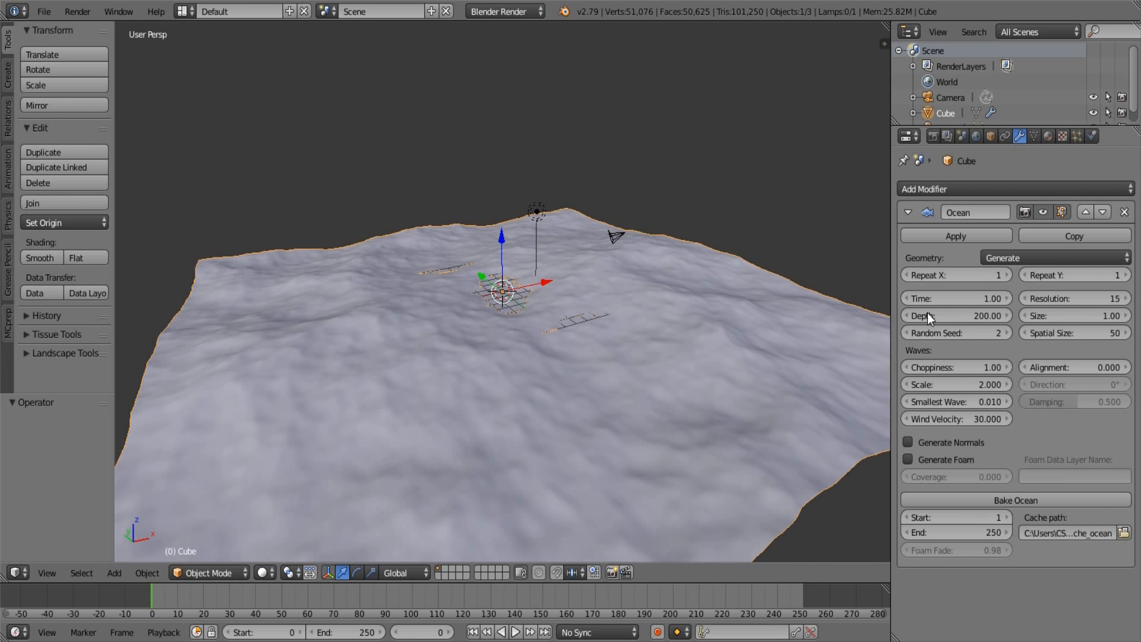
# Enable automatic keyframing and keyframe the Ocean modifier's Time at 1.00 on frame 0
pyautogui.click(657, 632)
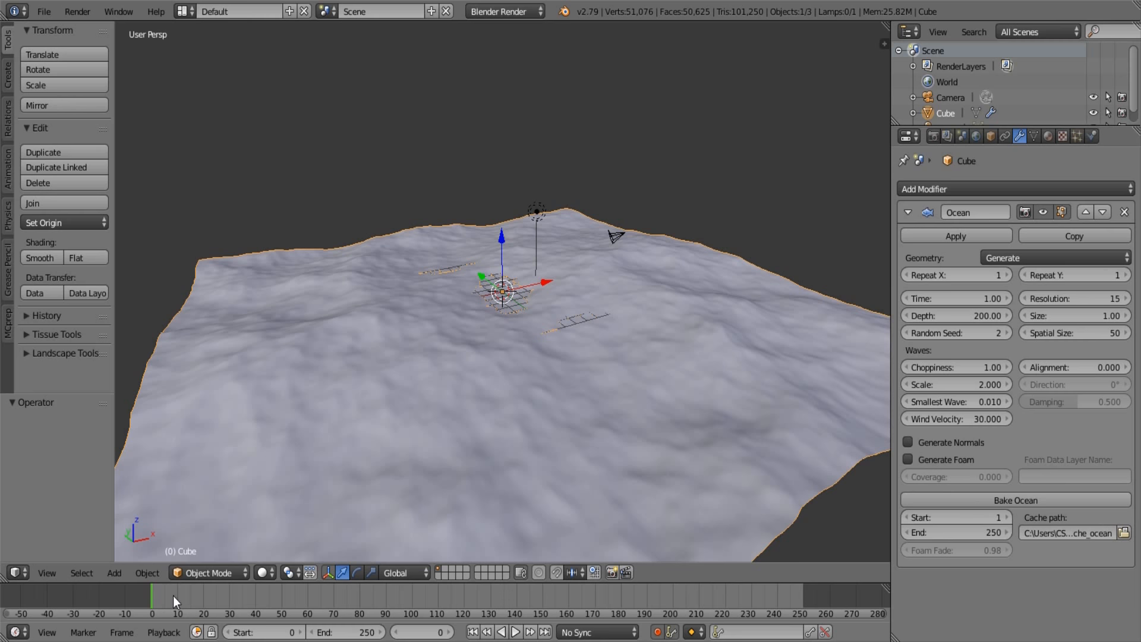
pyautogui.click(966, 299)
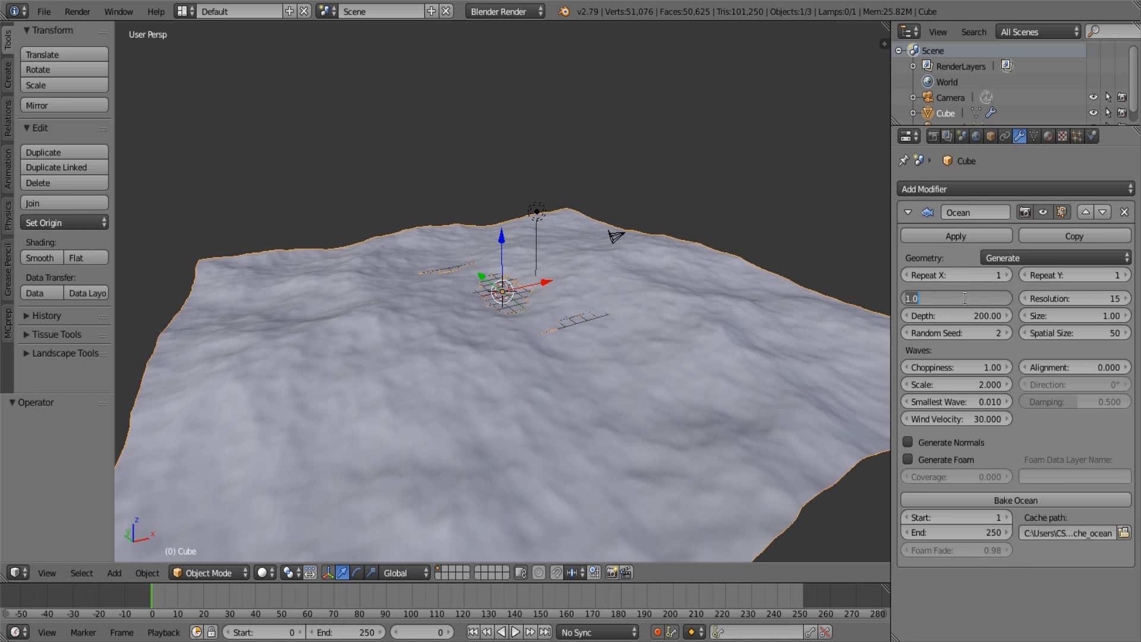
pyautogui.click(1020, 293)
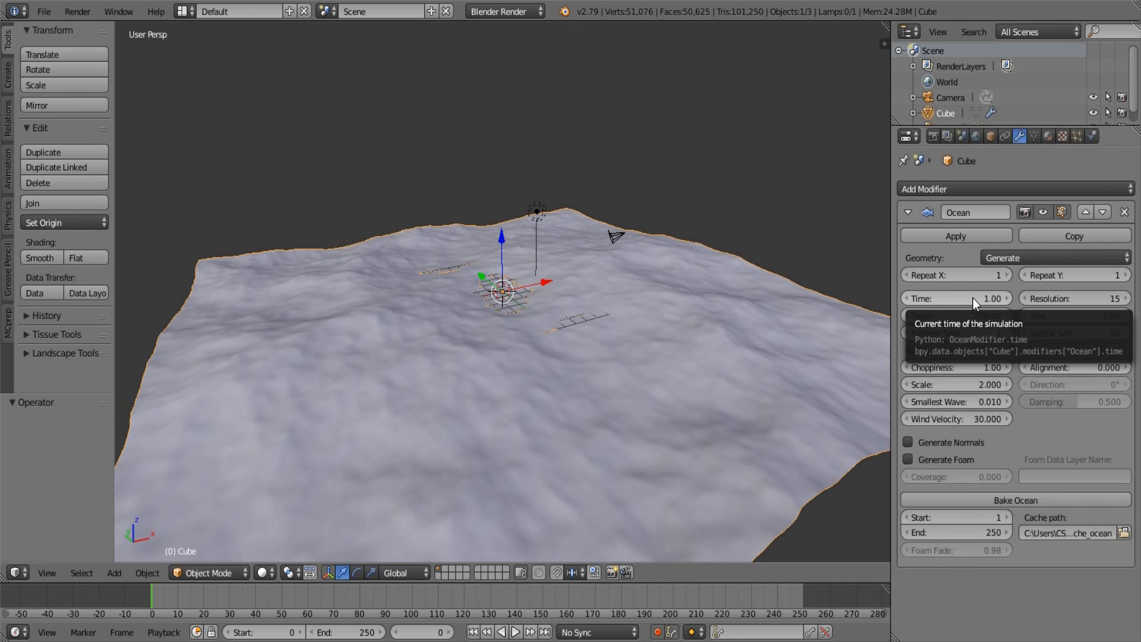
pyautogui.press('i')
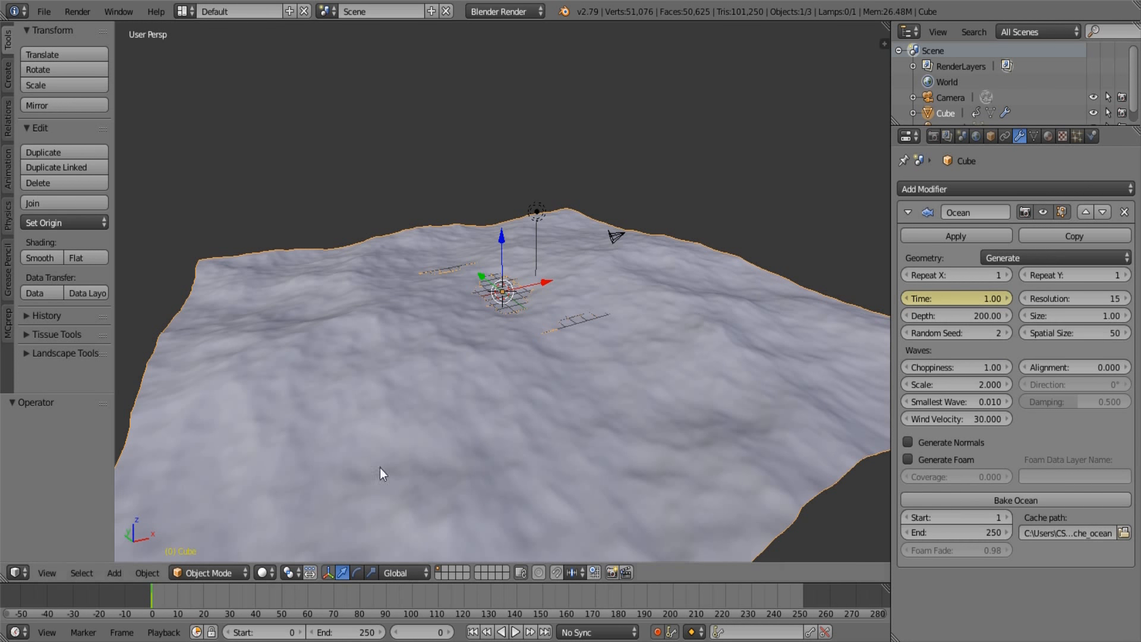
# Go to frame 250 and keyframe the Ocean modifier's Time at 12
pyautogui.moveTo(158, 597); pyautogui.dragTo(797, 599)
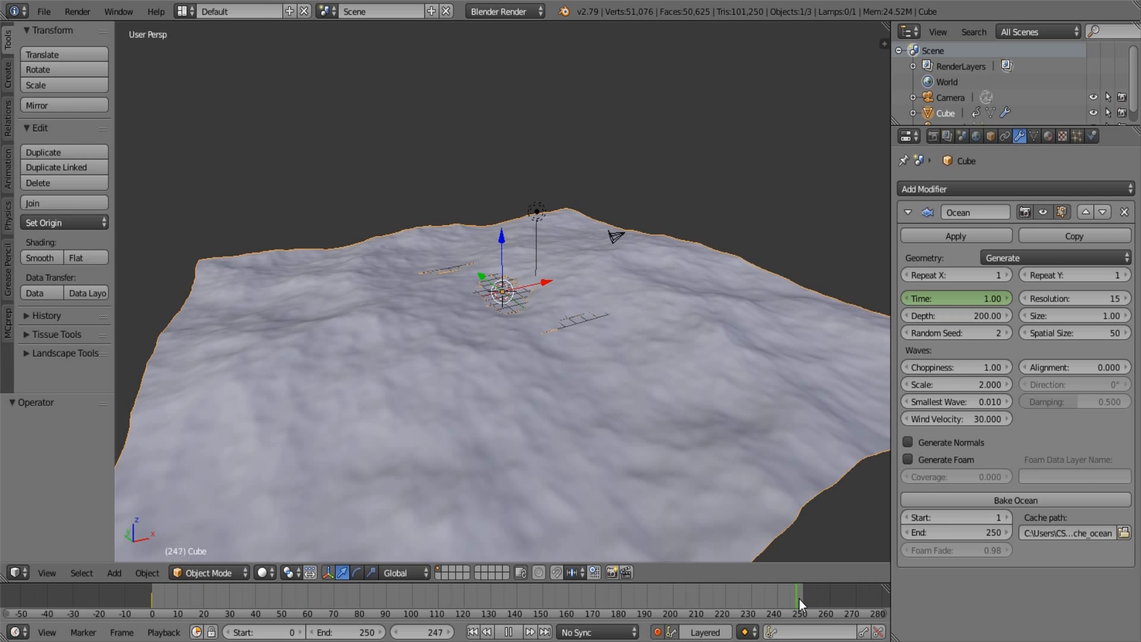
pyautogui.hotkey('alt', 'a')
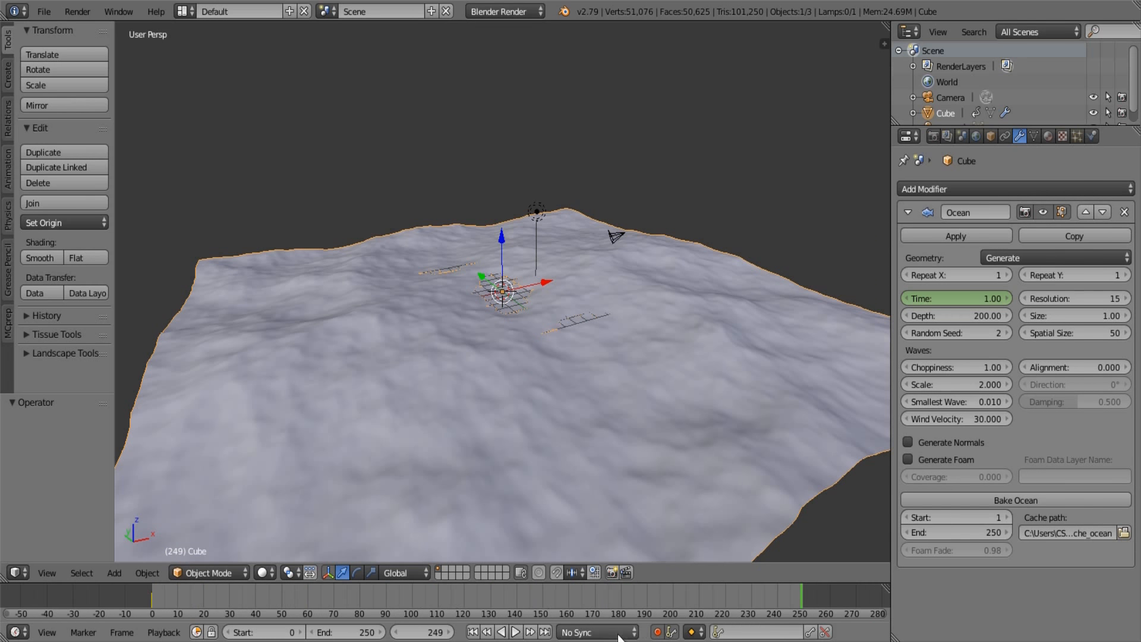
pyautogui.click(450, 633)
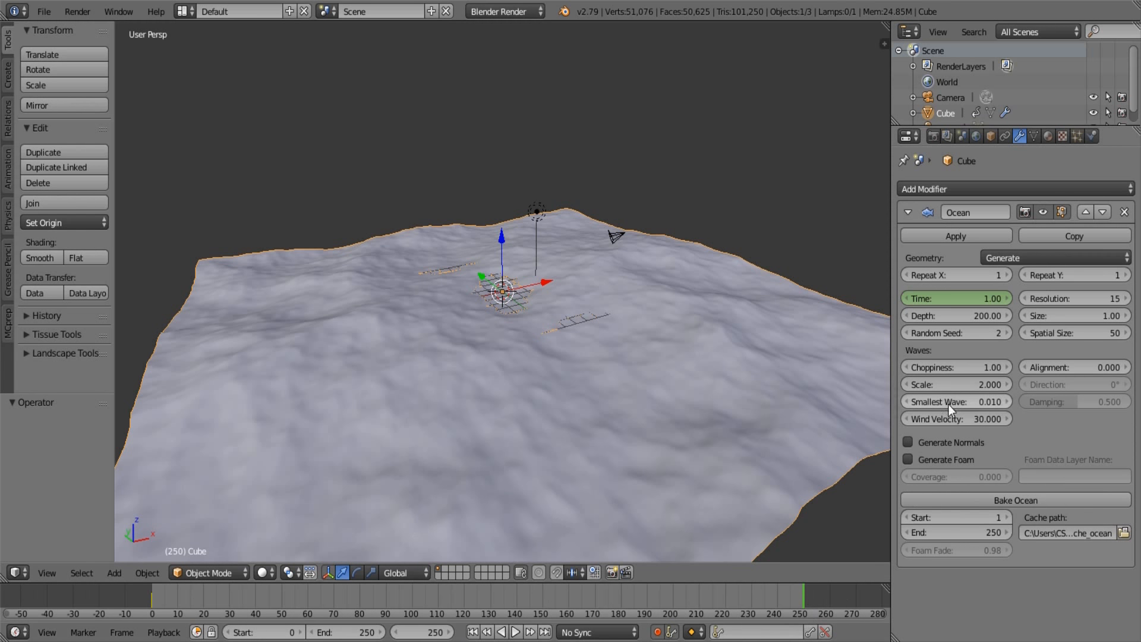
pyautogui.click(979, 298)
pyautogui.press('BackSpace')
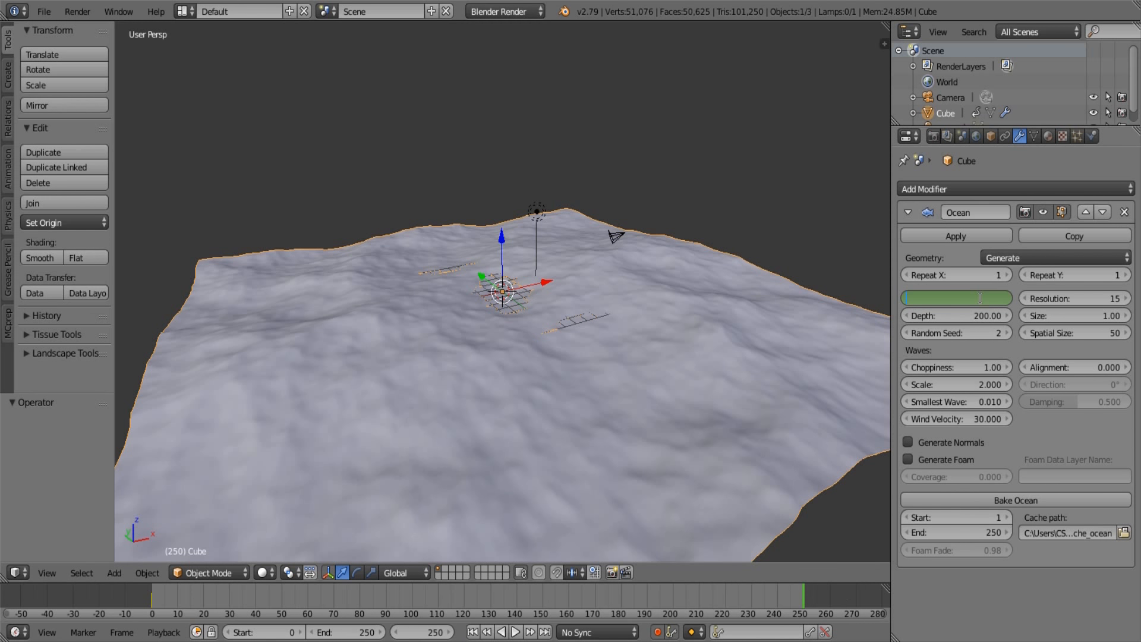
pyautogui.press('Return')
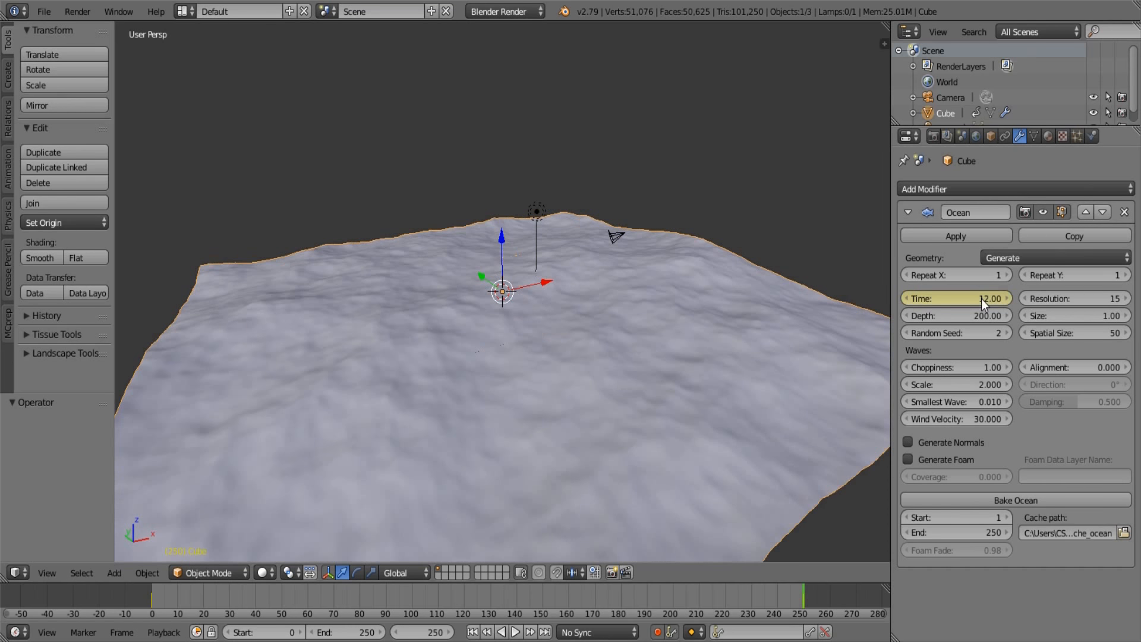
# Play the animation from near its start to check the motion of the waves
pyautogui.moveTo(801, 599); pyautogui.dragTo(165, 613)
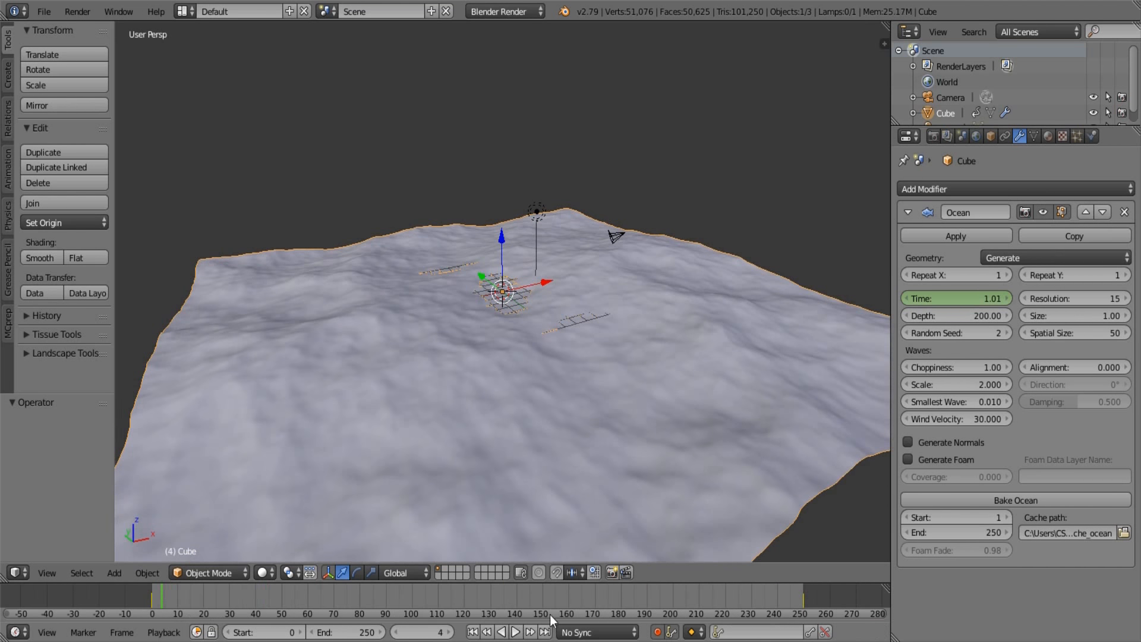
pyautogui.click(515, 633)
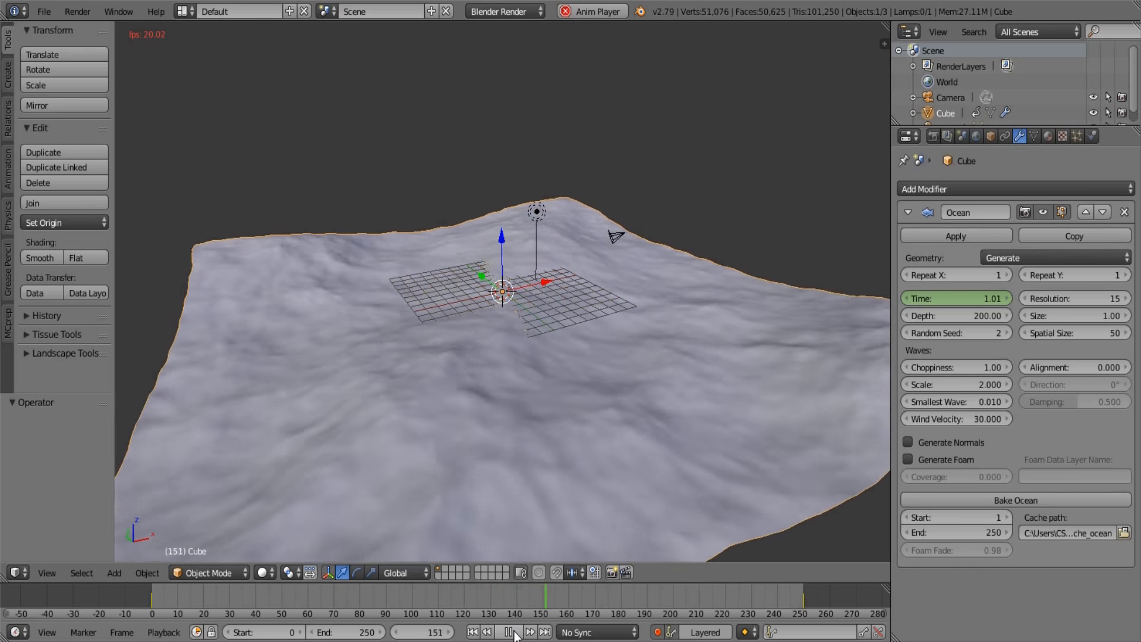
pyautogui.click(510, 633)
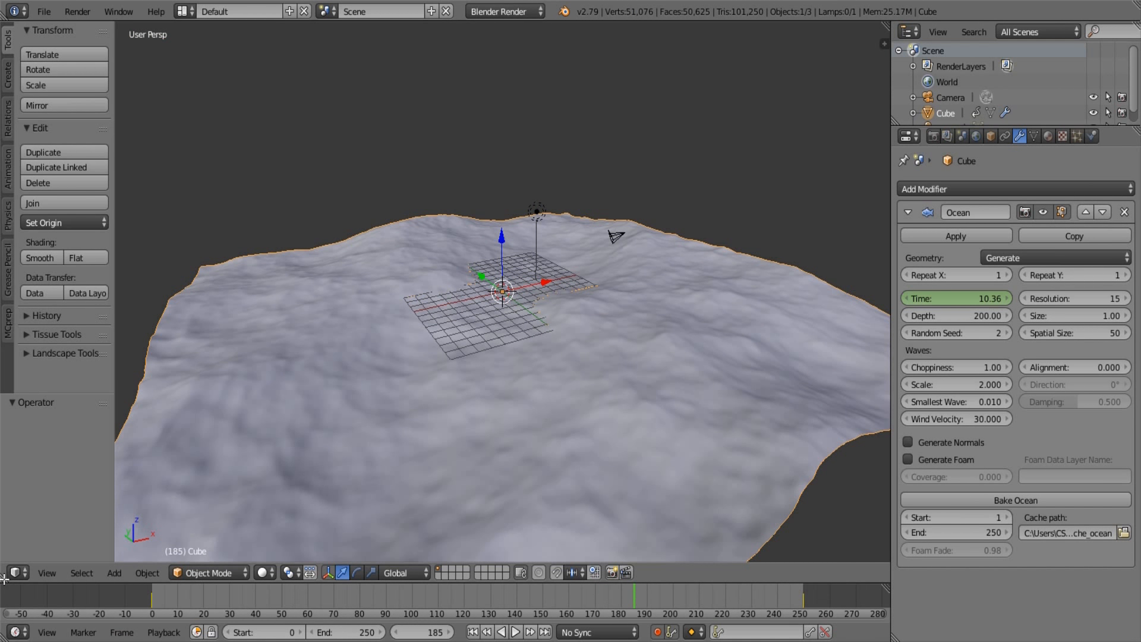
# Split the 3D view into two areas side by side and switch the new left one to the Graph Editor
pyautogui.moveTo(7, 580); pyautogui.dragTo(436, 553)
pyautogui.press('t')
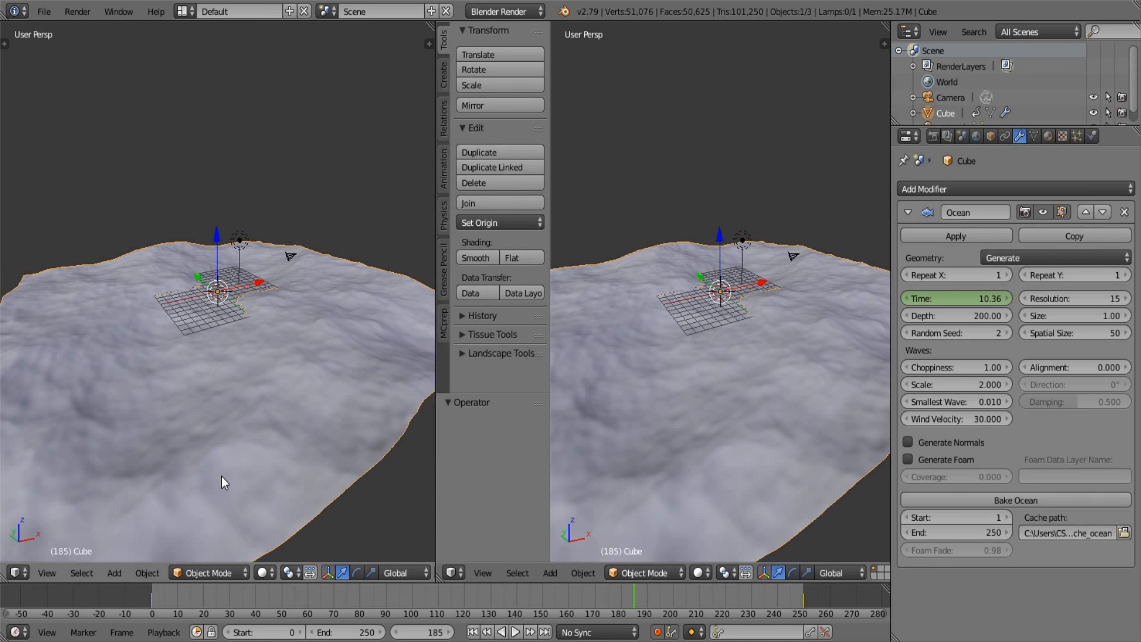
pyautogui.click(16, 572)
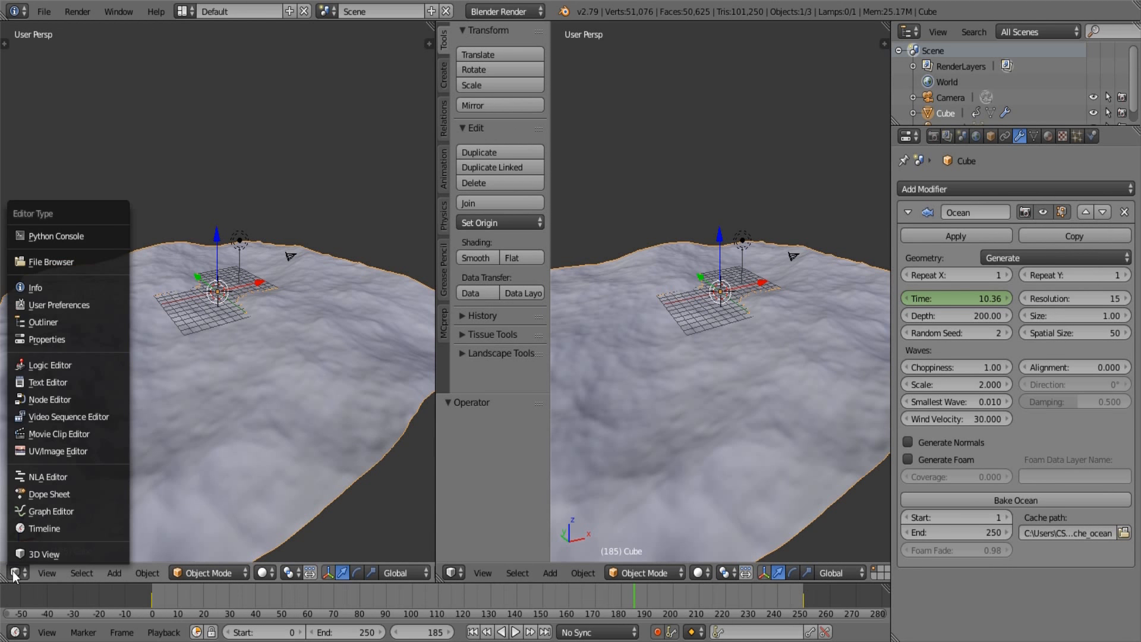
pyautogui.click(72, 510)
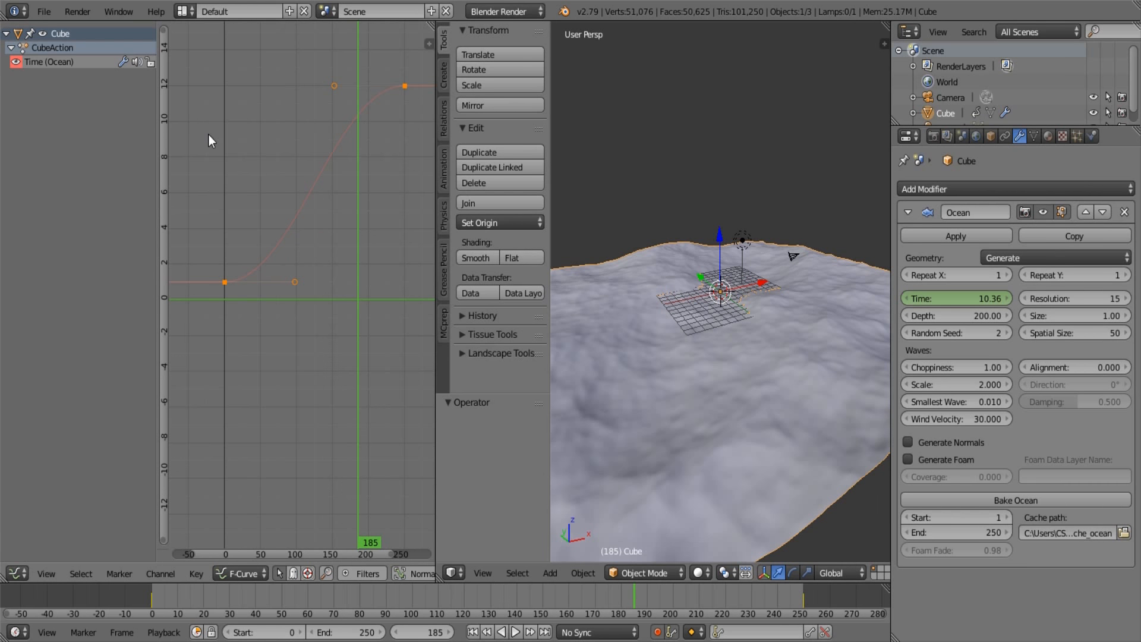
# Set the handles of both Time keyframes to Vector and play the animation to check the wave speed
pyautogui.press('v')
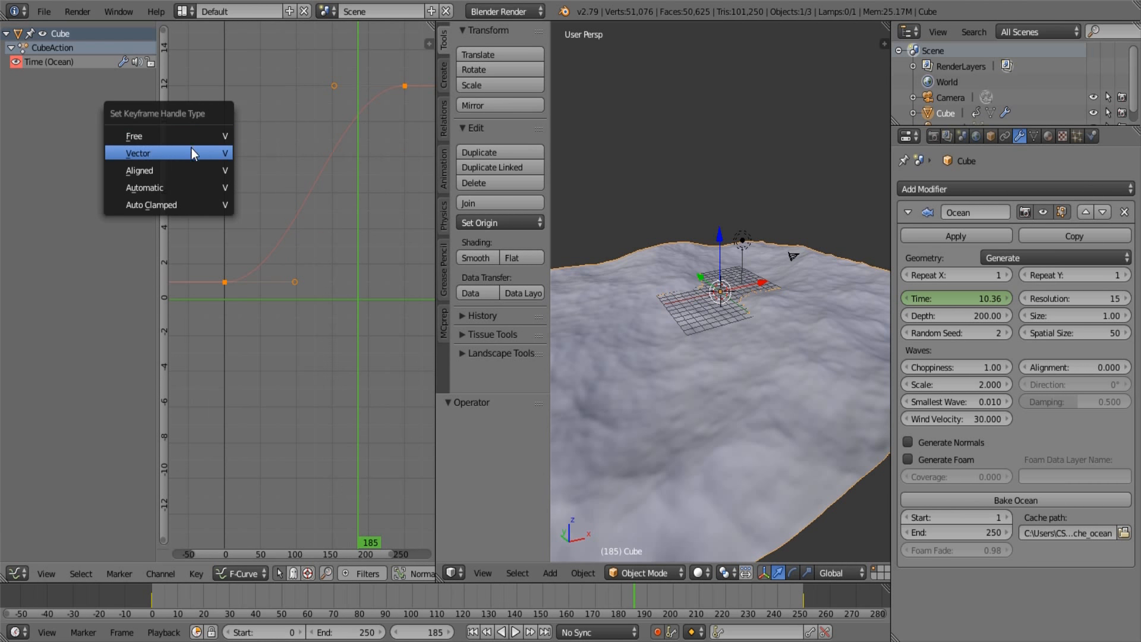
pyautogui.click(187, 153)
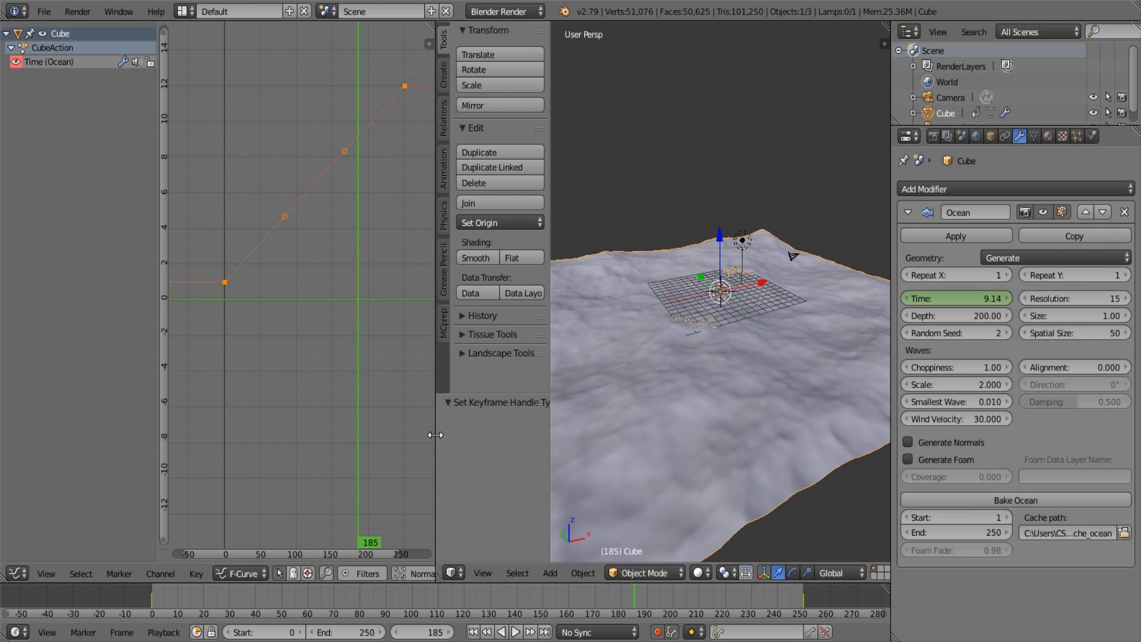
pyautogui.click(519, 631)
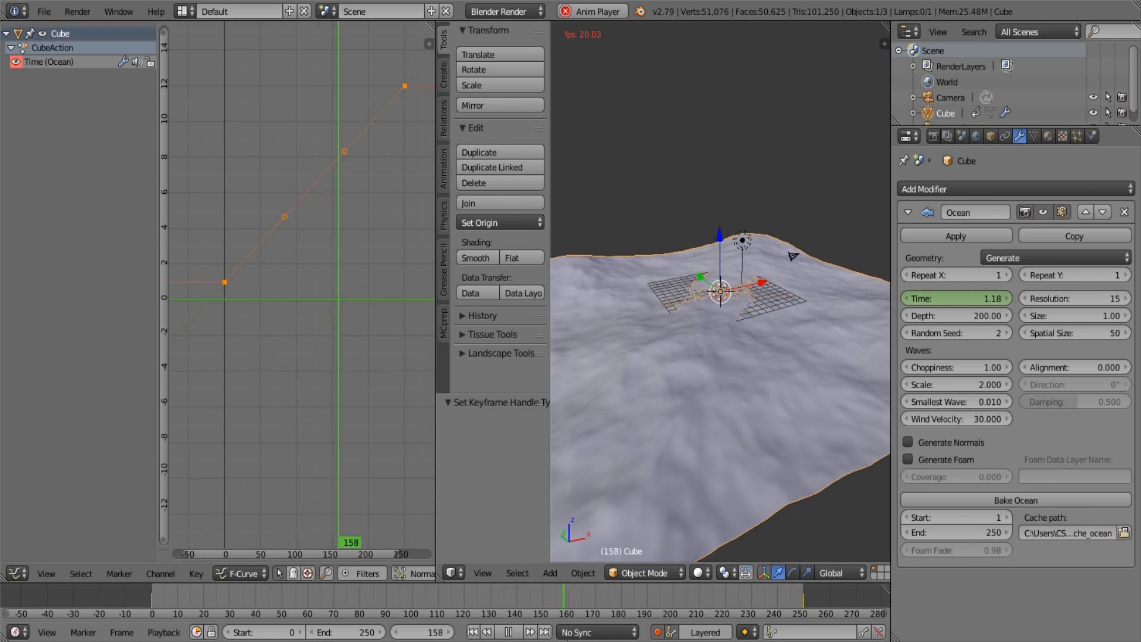
pyautogui.click(499, 634)
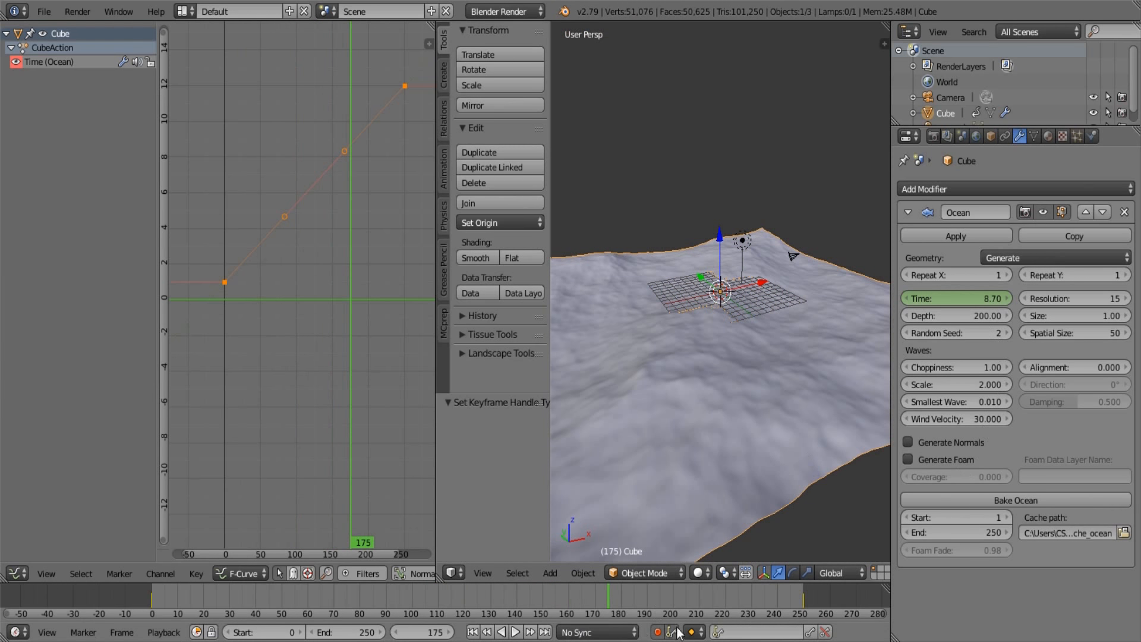
# Change the ocean's Time keyframe at frame 250 to 15 and return to frame 0
pyautogui.moveTo(600, 593); pyautogui.dragTo(802, 600)
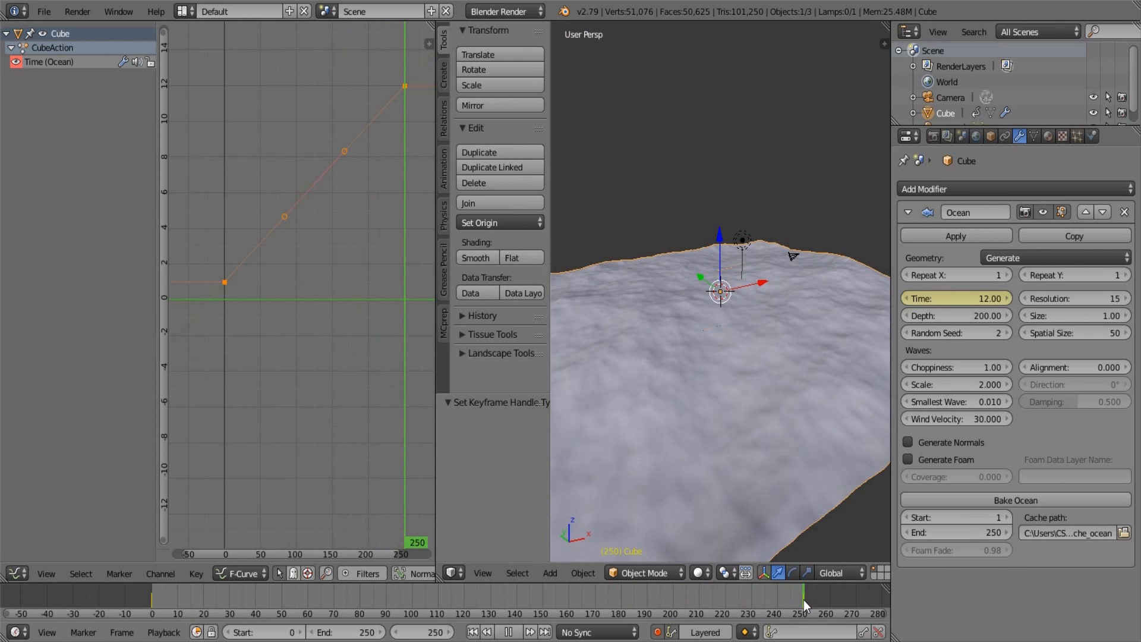
pyautogui.click(961, 301)
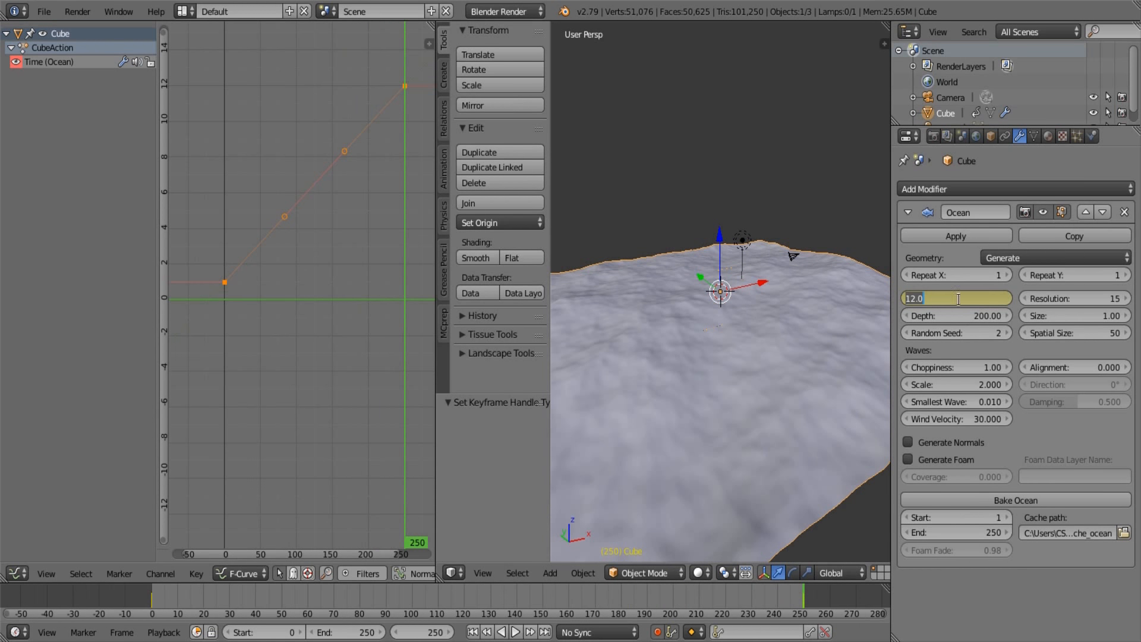
pyautogui.write('15')
pyautogui.press('Return')
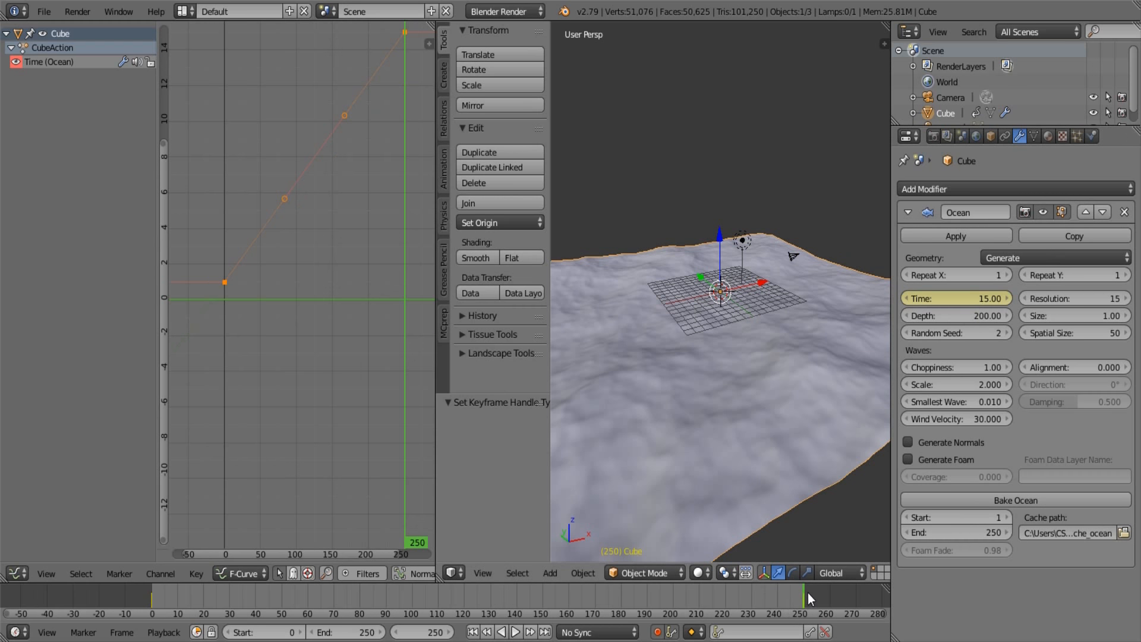
pyautogui.moveTo(808, 593); pyautogui.dragTo(144, 594)
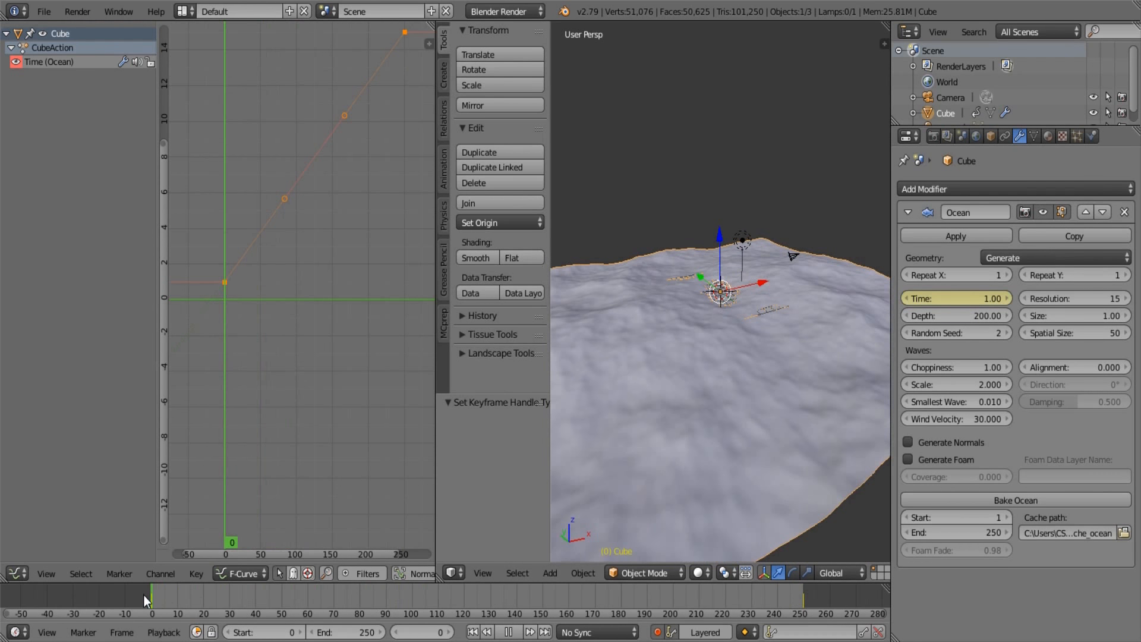
# Play the animation to check the wave speed while viewing the Time curve up to frame 250
pyautogui.click(509, 632)
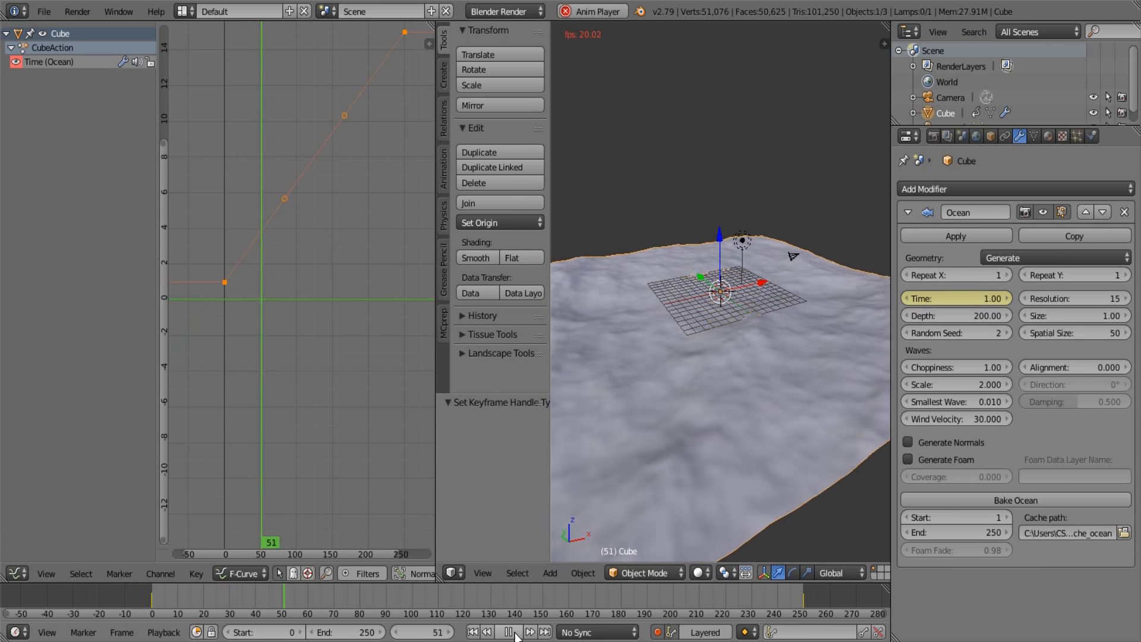
pyautogui.moveTo(224, 283); pyautogui.dragTo(189, 369, button='middle')
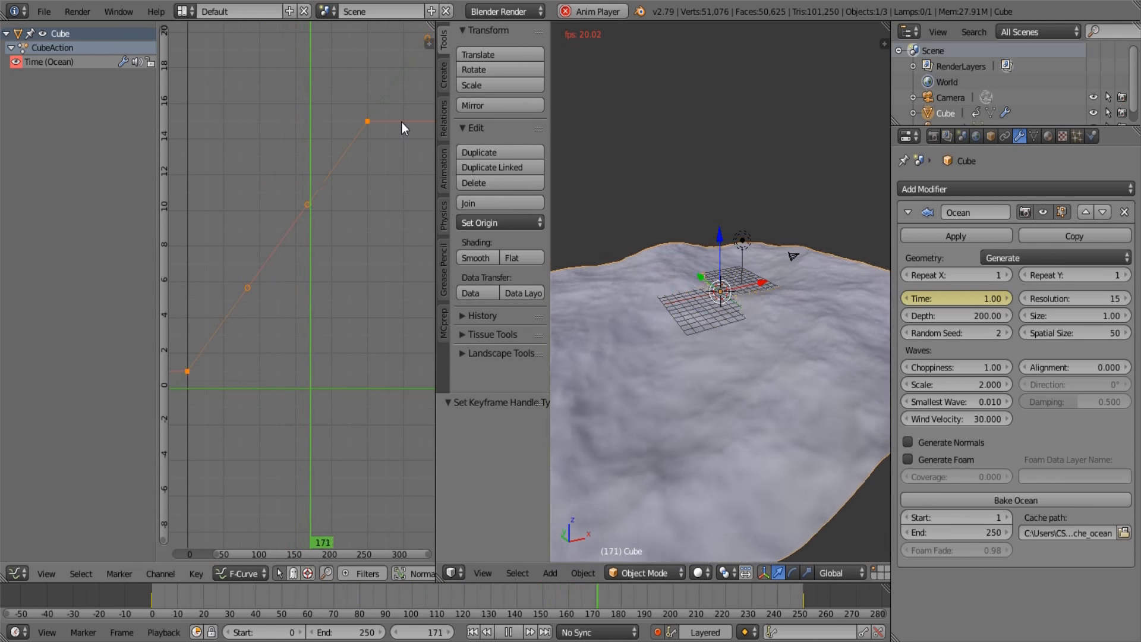
pyautogui.click(504, 632)
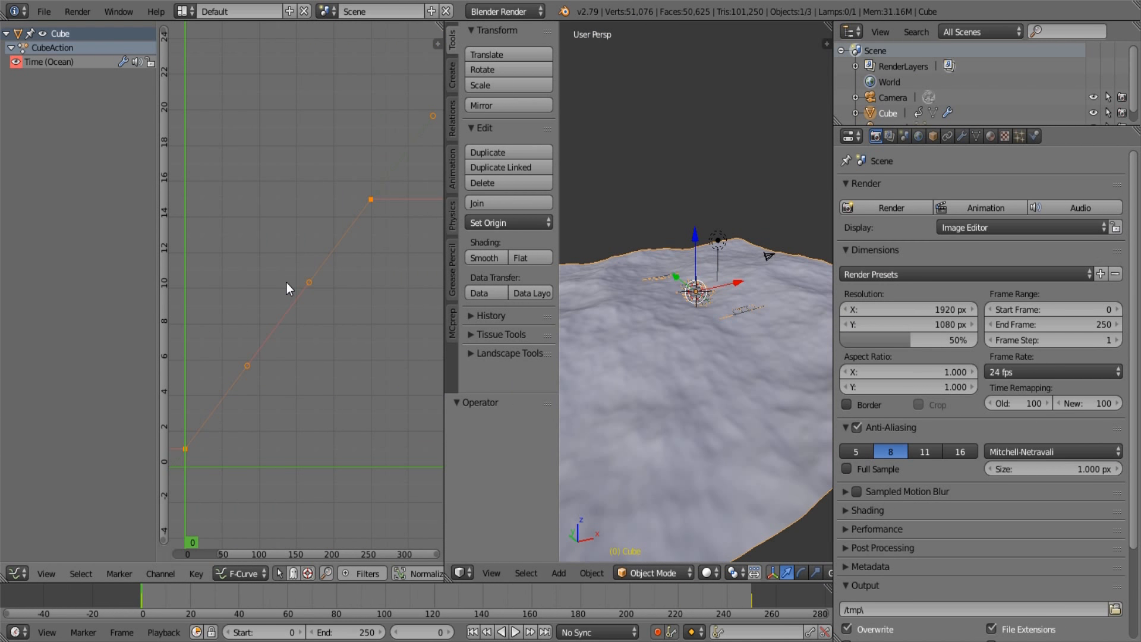
# Join the Graph Editor area into the 3D view so a single large viewport remains
pyautogui.rightClick(443, 251)
pyautogui.click(444, 248)
pyautogui.click(369, 251)
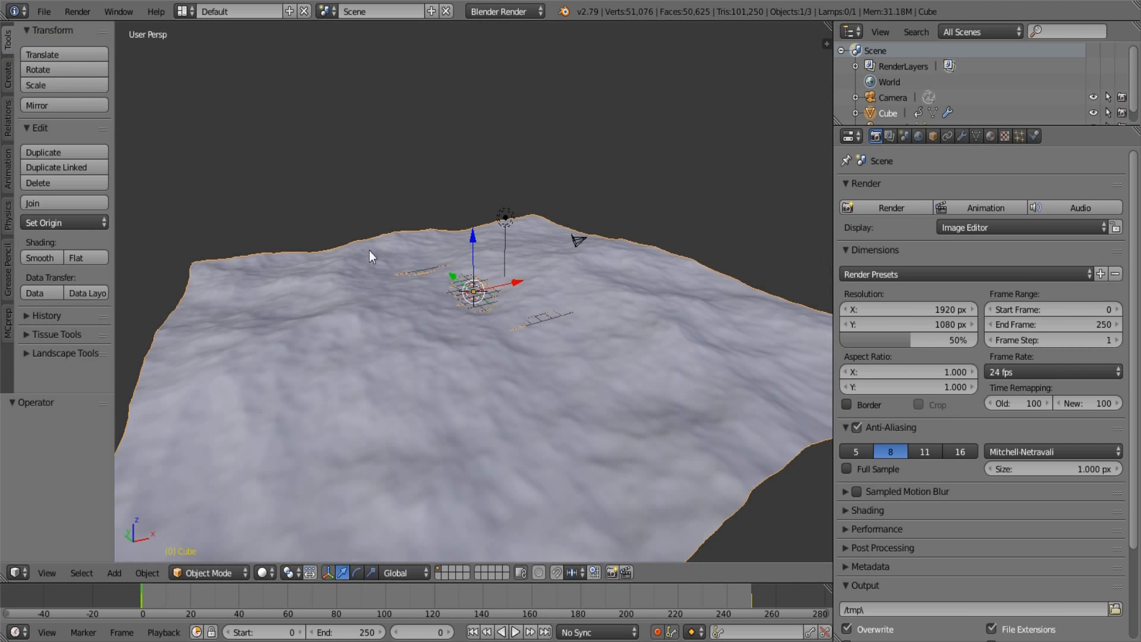
# Rename the cube's material as Water
pyautogui.click(992, 135)
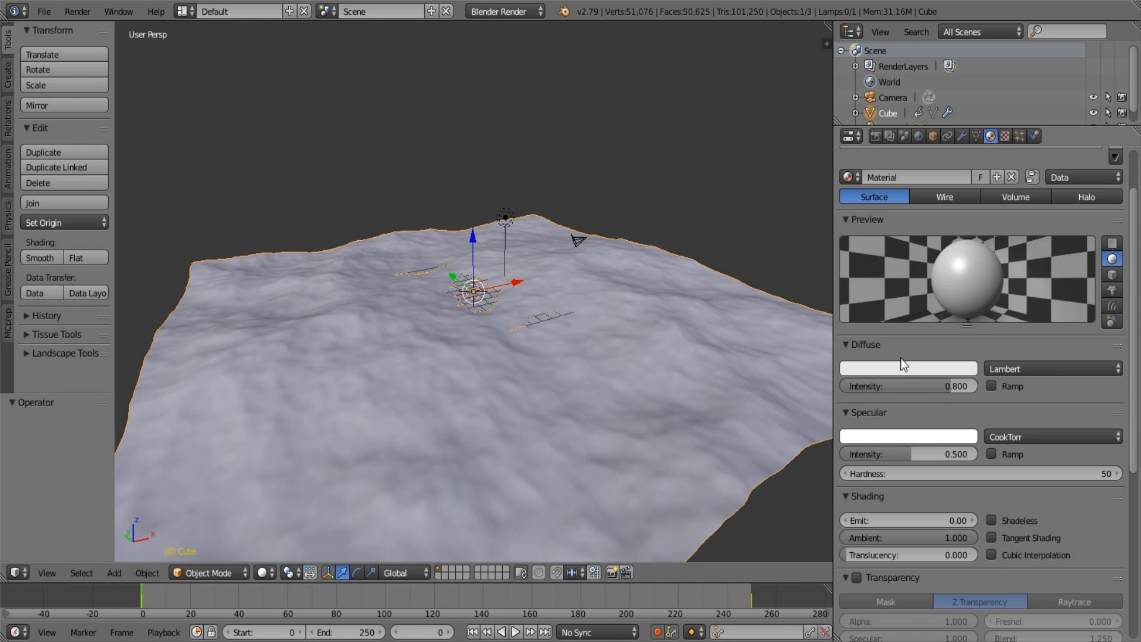
pyautogui.click(912, 178)
pyautogui.press('BackSpace')
pyautogui.write('Water')
pyautogui.press('Return')
# Set the Water material's specular intensity to 0.75
pyautogui.click(951, 458)
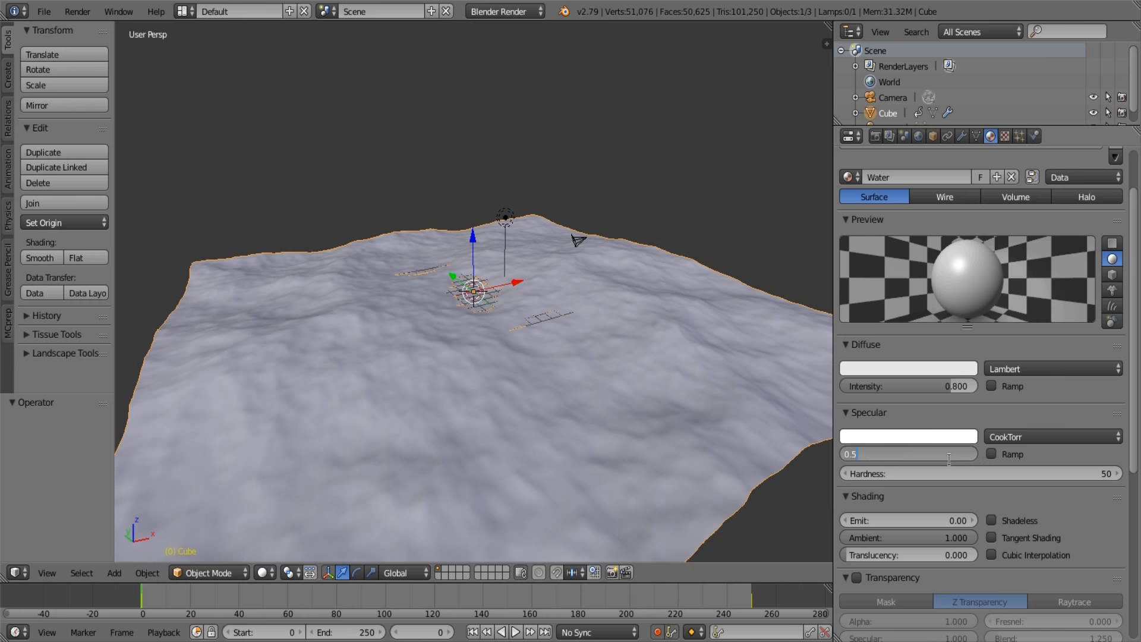
pyautogui.press('BackSpace')
pyautogui.write('.75')
pyautogui.press('Return')
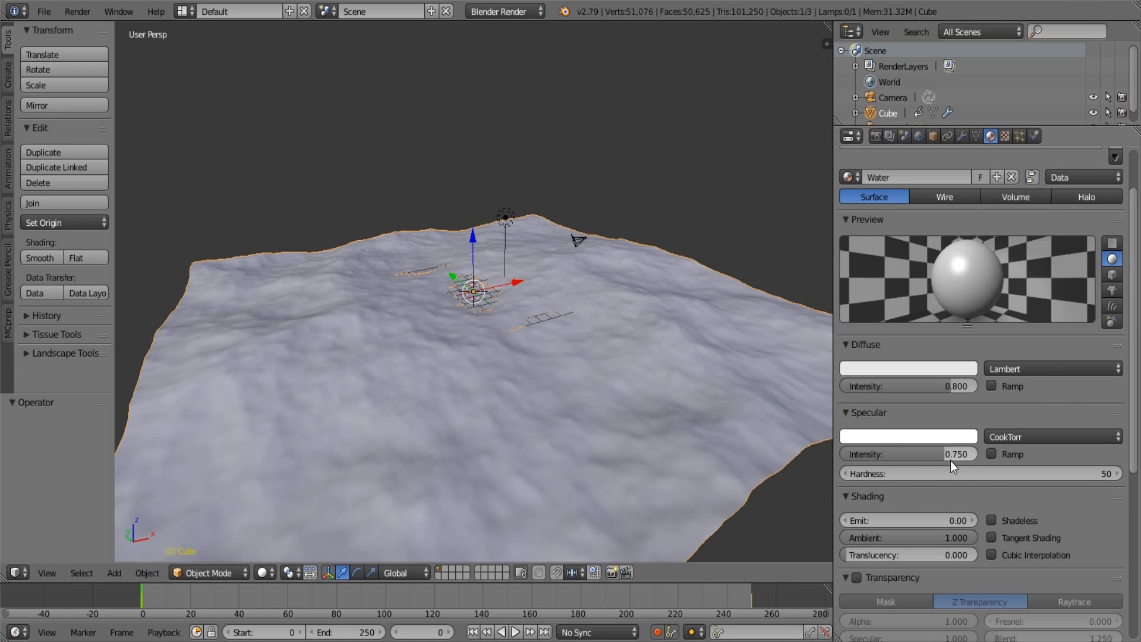
# Change the Water material's specular shader model to WardIso and set its slope to 0.025
pyautogui.click(1018, 436)
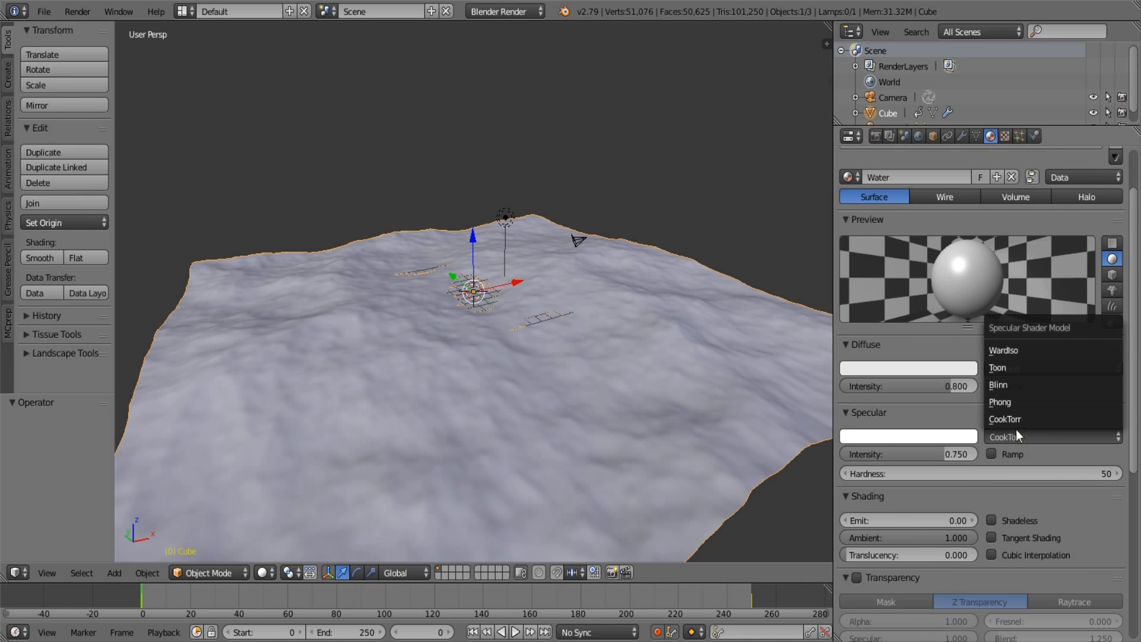
pyautogui.click(1032, 350)
pyautogui.scroll(3, 1032, 347)
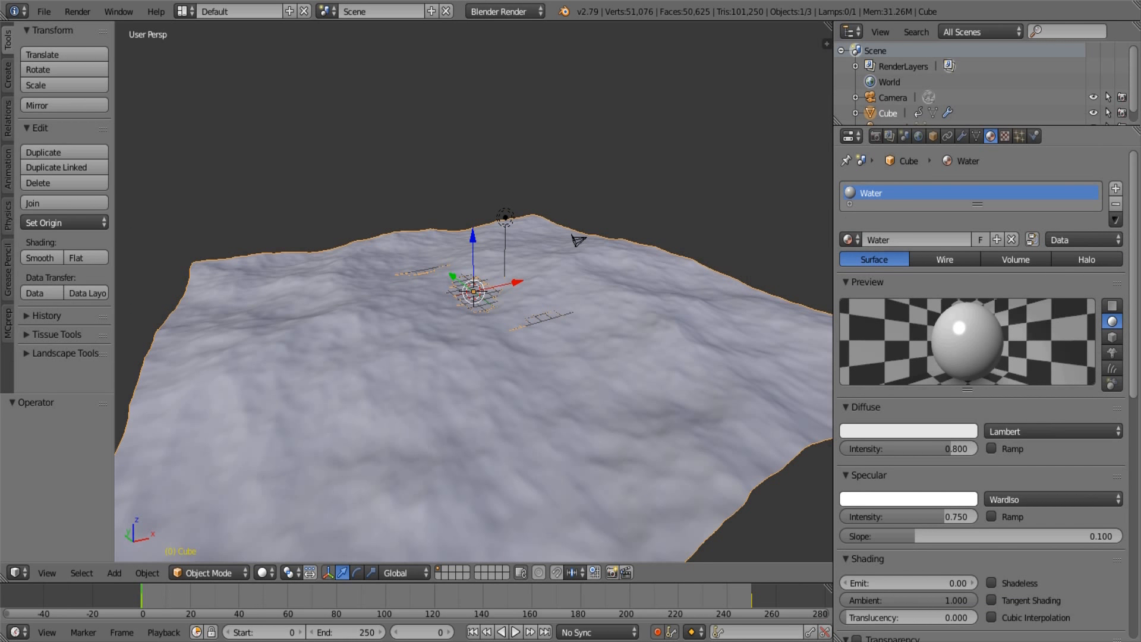
pyautogui.click(963, 537)
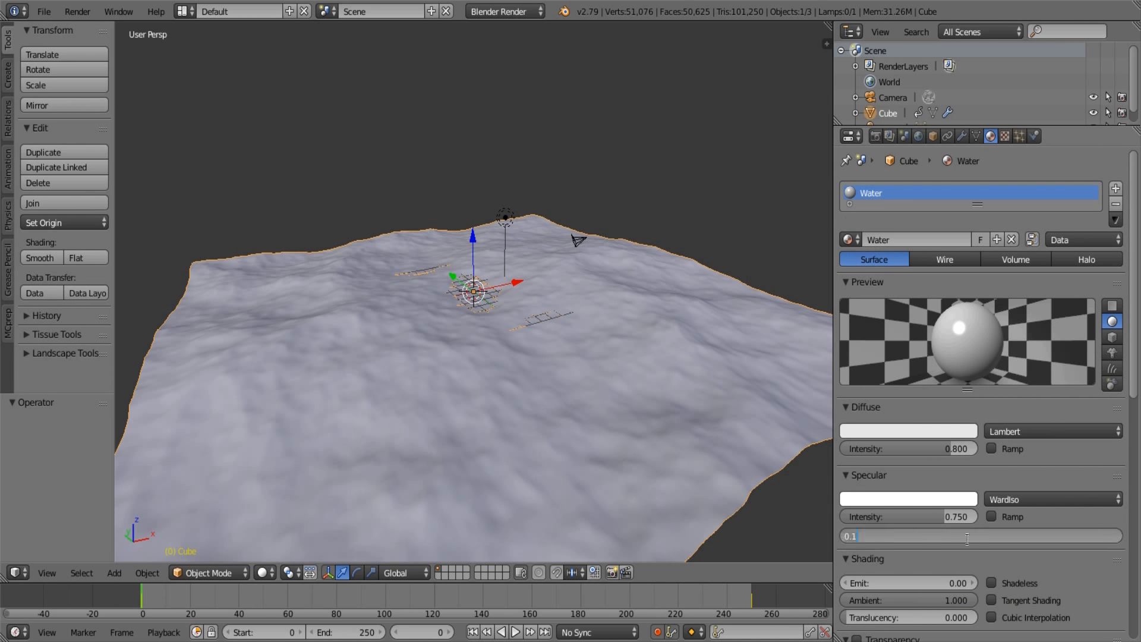
pyautogui.press('BackSpace')
pyautogui.write('.025')
pyautogui.press('Return')
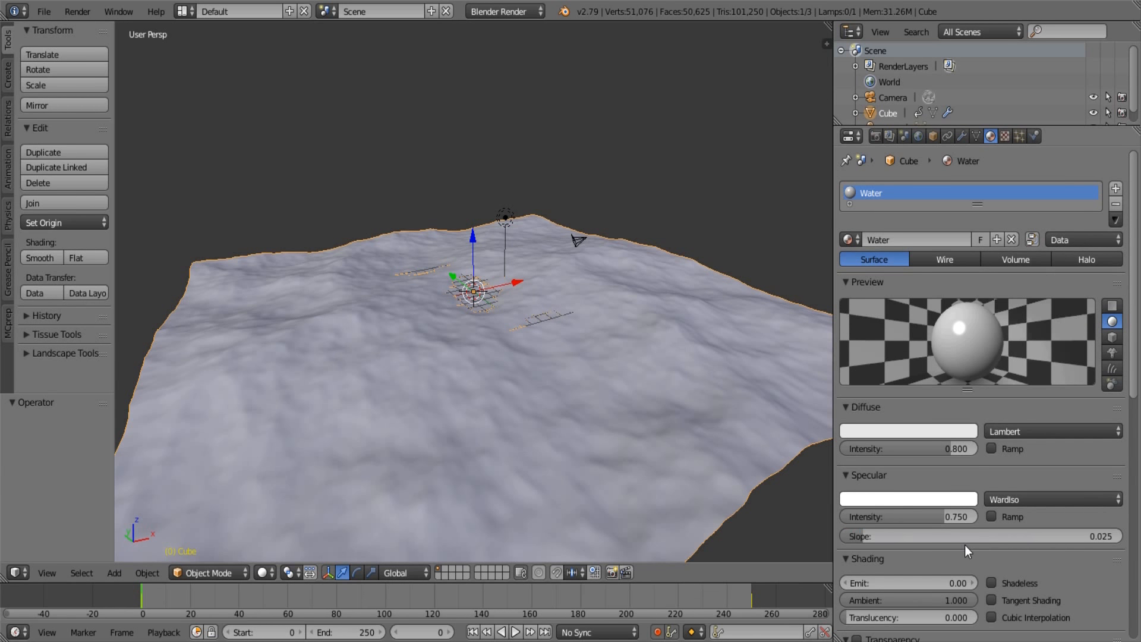
# Set the mirror reflectivity of the Water material to 0.25
pyautogui.scroll(-4, 965, 545)
pyautogui.scroll(-3, 965, 545)
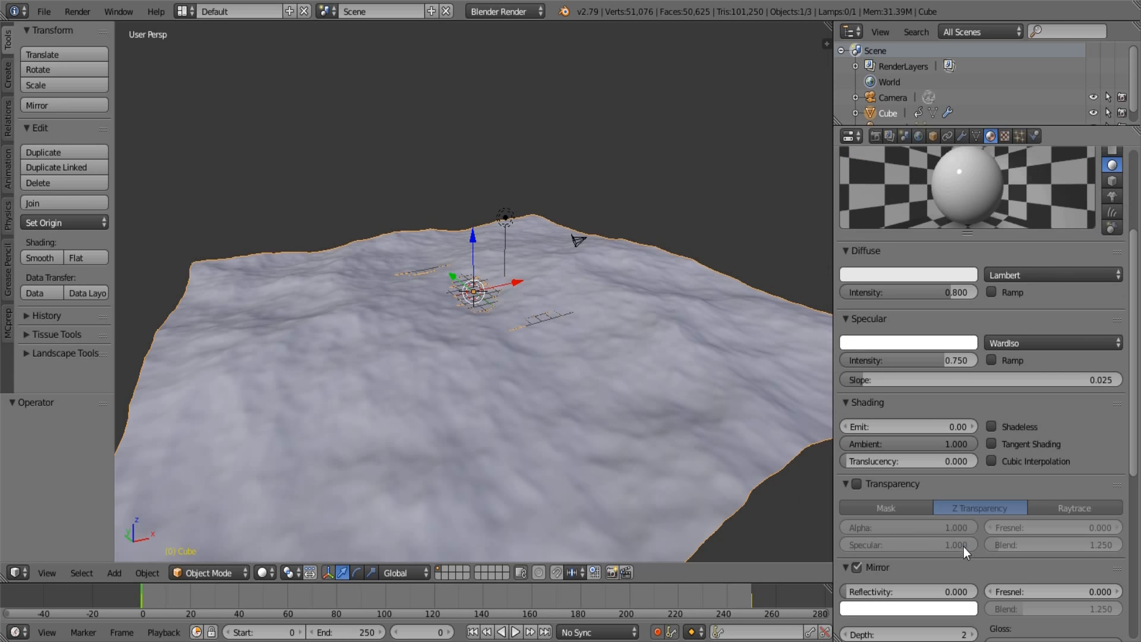
pyautogui.click(896, 586)
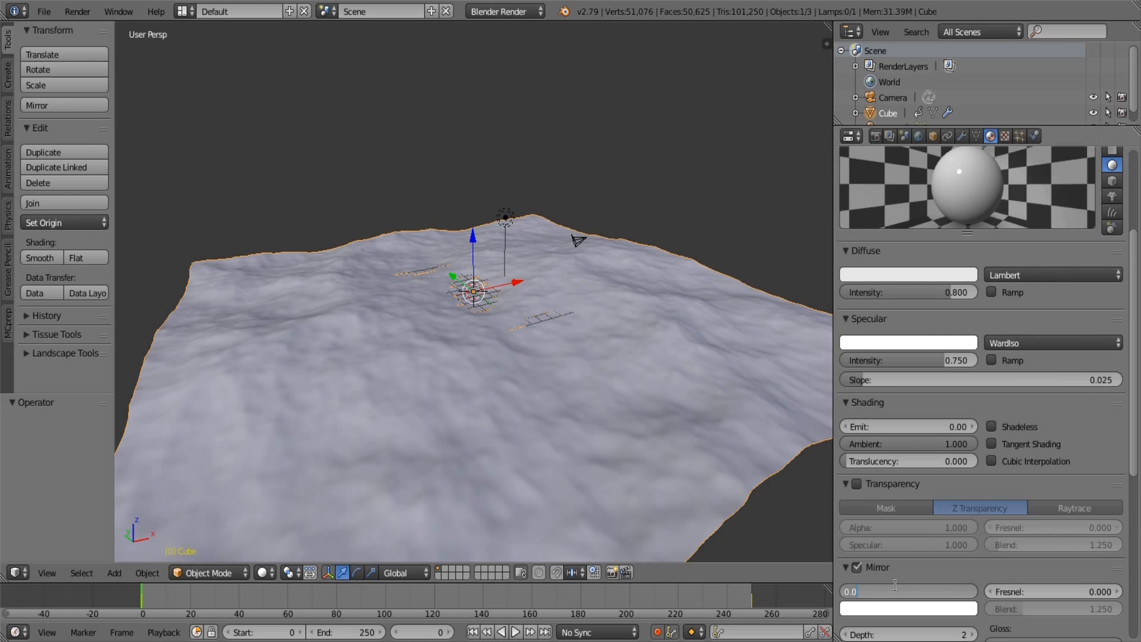
pyautogui.press('BackSpace')
pyautogui.write('.25')
pyautogui.press('Return')
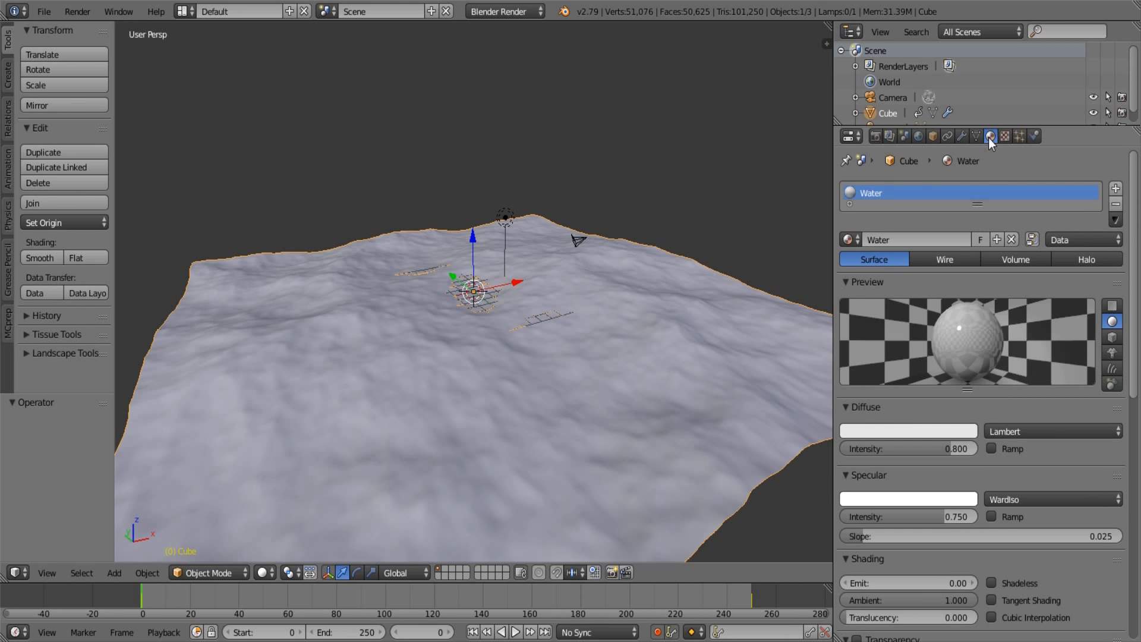
# Rename the Water material's existing texture as Oceanbump
pyautogui.click(1004, 138)
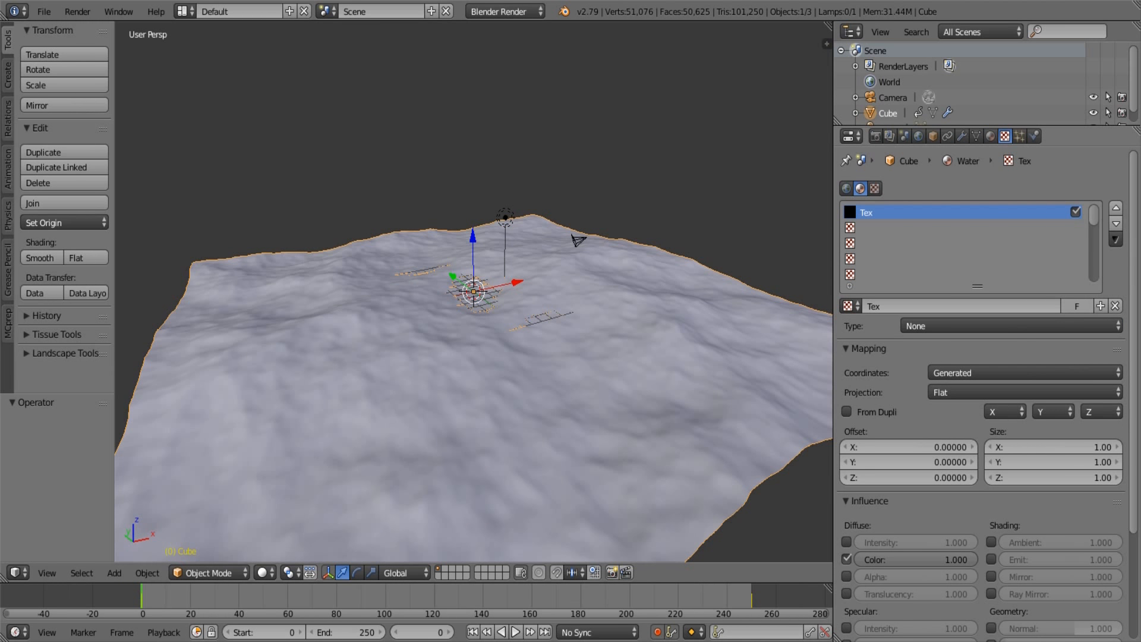
pyautogui.click(931, 307)
pyautogui.press('BackSpace')
pyautogui.write('Oceanbump')
pyautogui.press('Return')
# Set the Oceanbump texture's type to Clouds
pyautogui.scroll(-3, 933, 310)
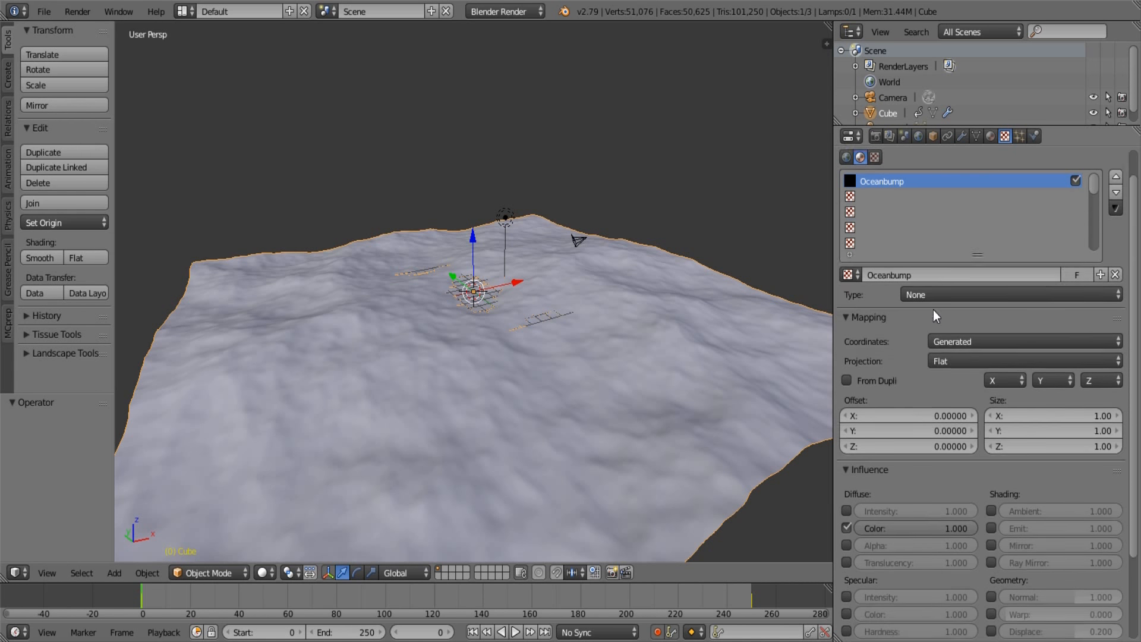
pyautogui.scroll(3, 1005, 300)
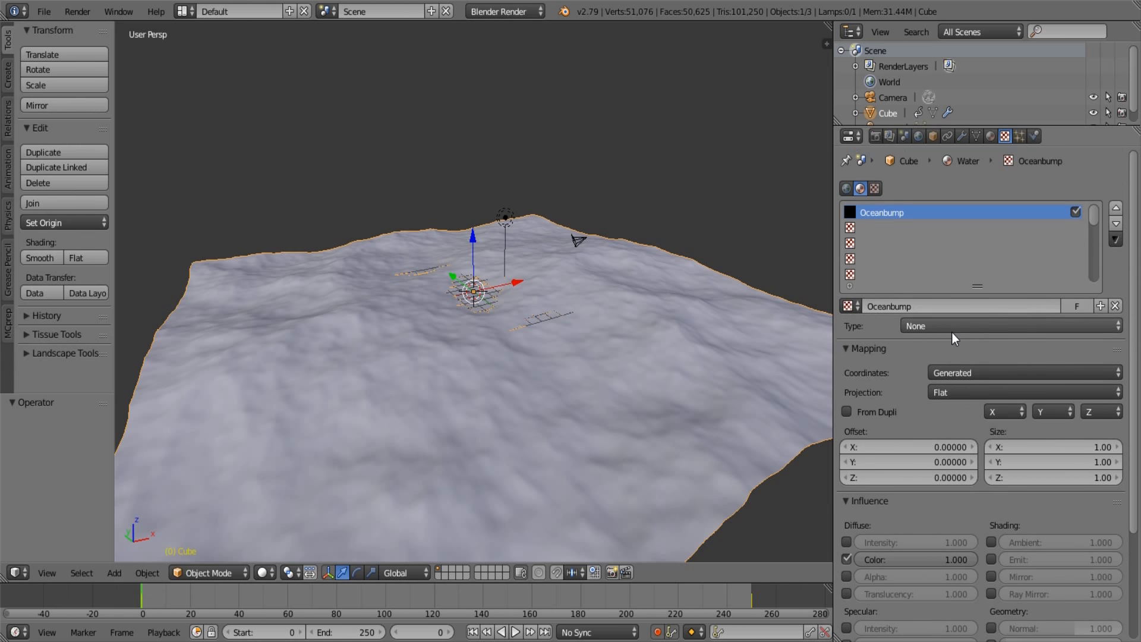
pyautogui.click(935, 327)
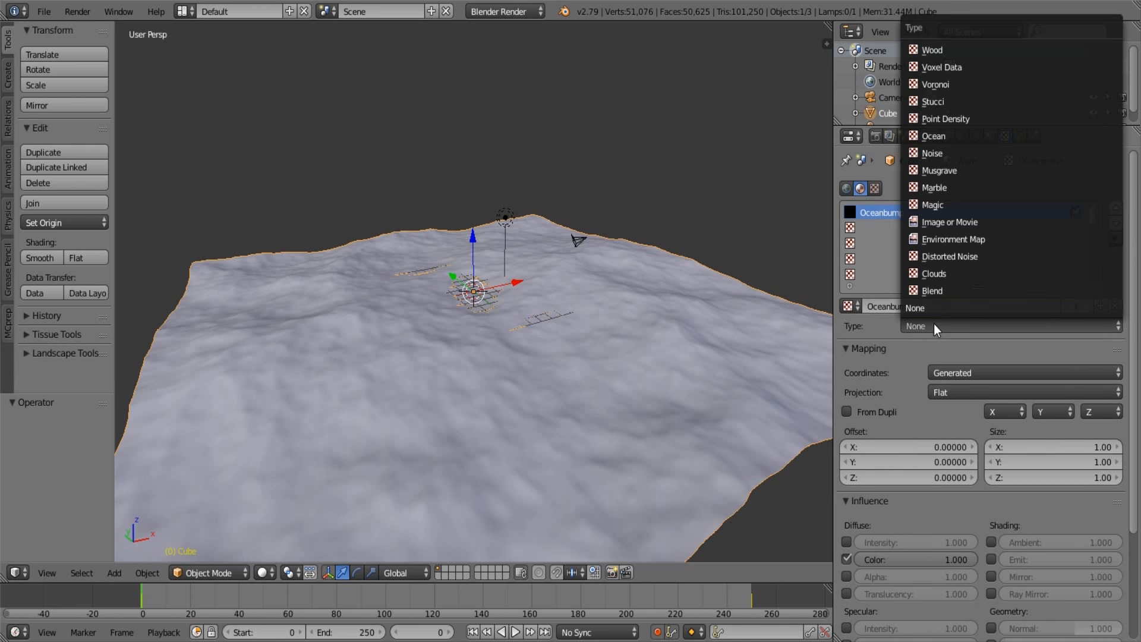
pyautogui.click(1003, 276)
pyautogui.scroll(-3, 954, 291)
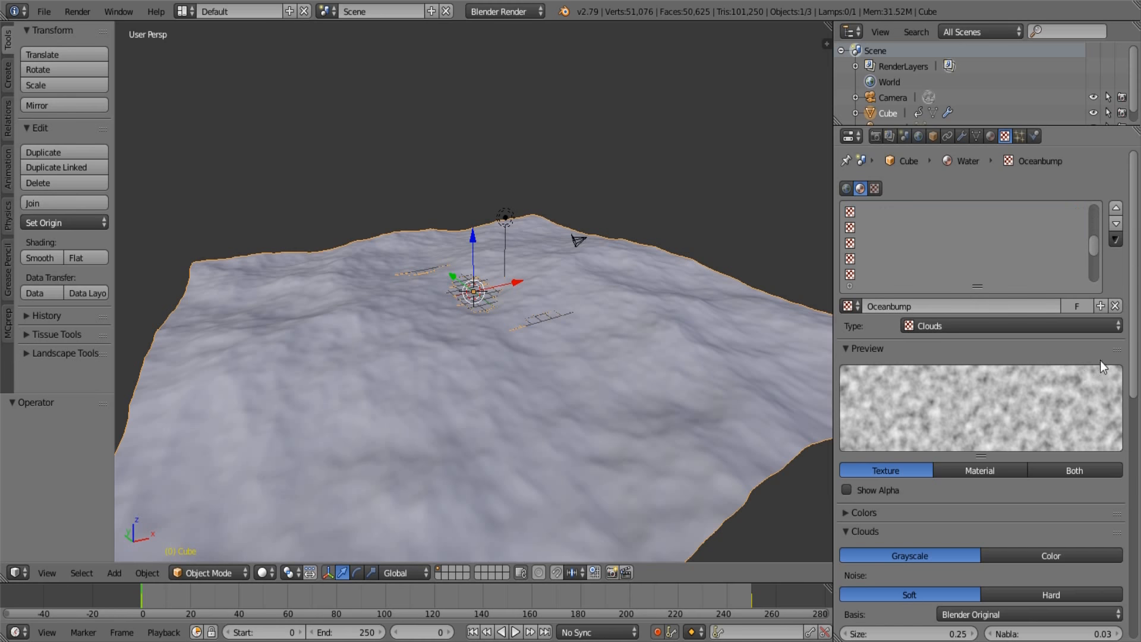
# Turn off the Oceanbump texture's diffuse color influence and enable its normal influence at -0.25
pyautogui.scroll(-20, 1098, 360)
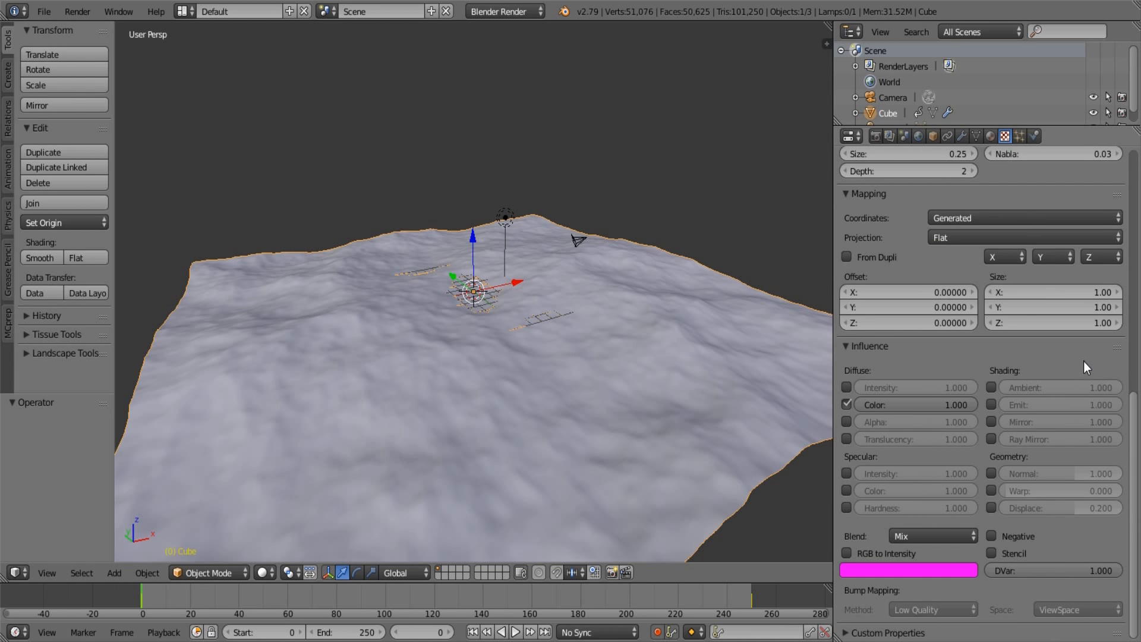
pyautogui.click(847, 402)
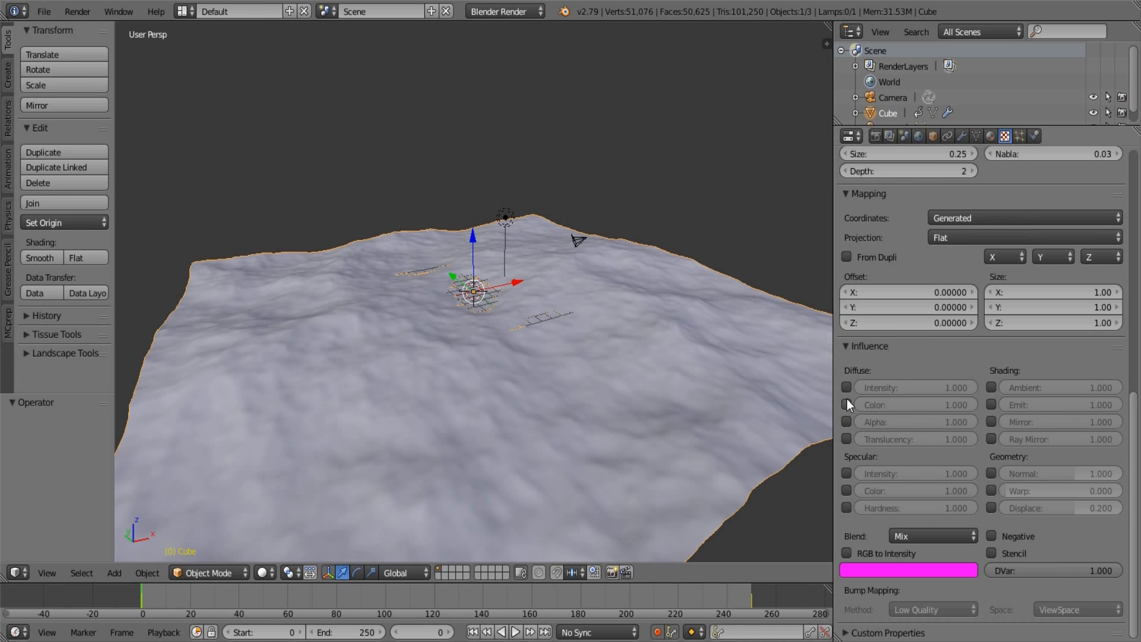
pyautogui.click(991, 473)
pyautogui.click(1050, 473)
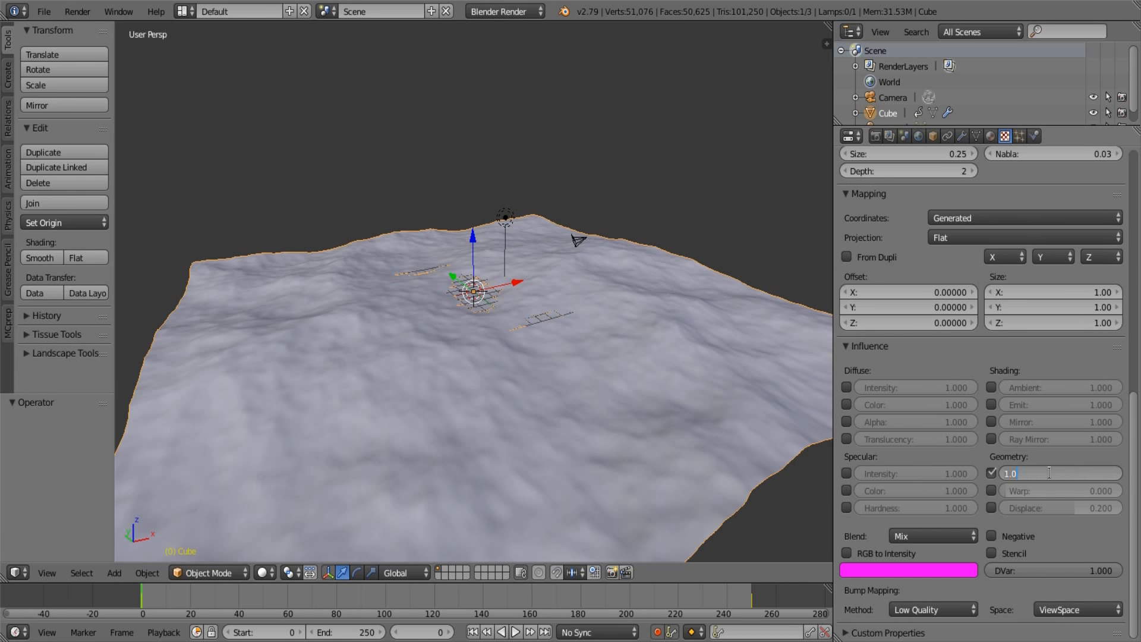
pyautogui.press('BackSpace')
pyautogui.write('-0.25')
pyautogui.press('Return')
# Switch the Oceanbump texture's preview to show the material
pyautogui.scroll(5, 1035, 446)
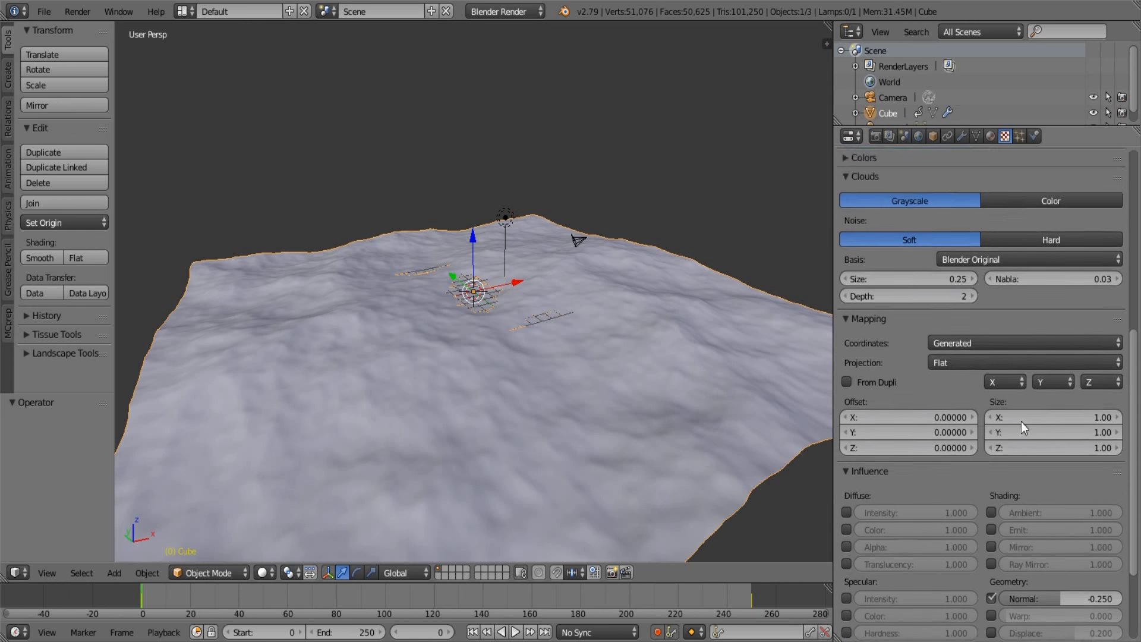
pyautogui.scroll(15, 1022, 422)
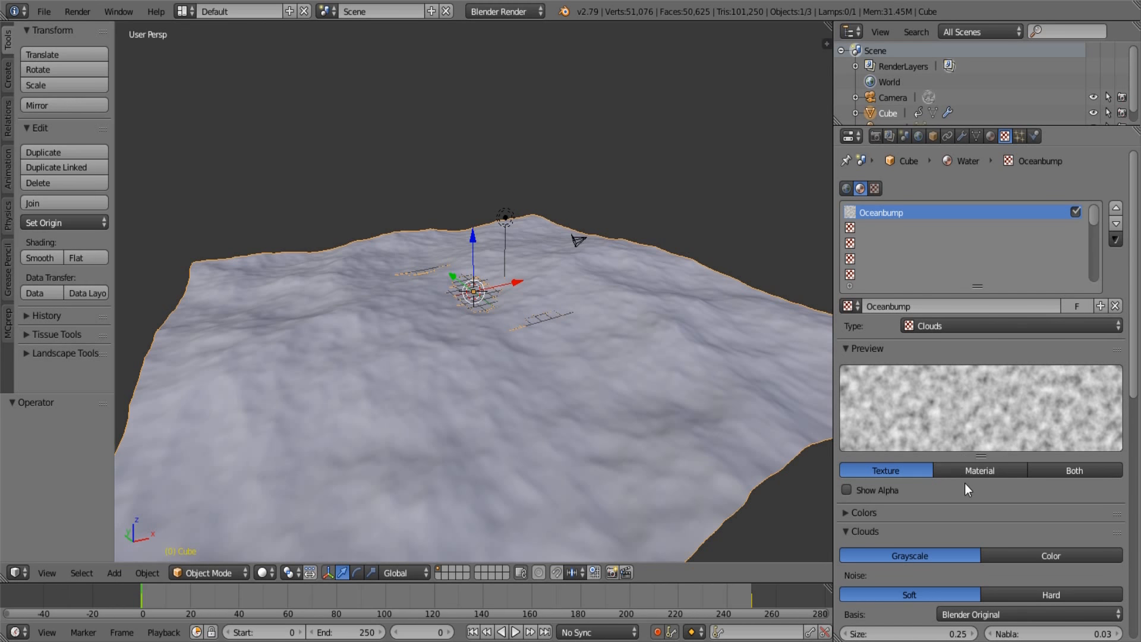
pyautogui.click(979, 473)
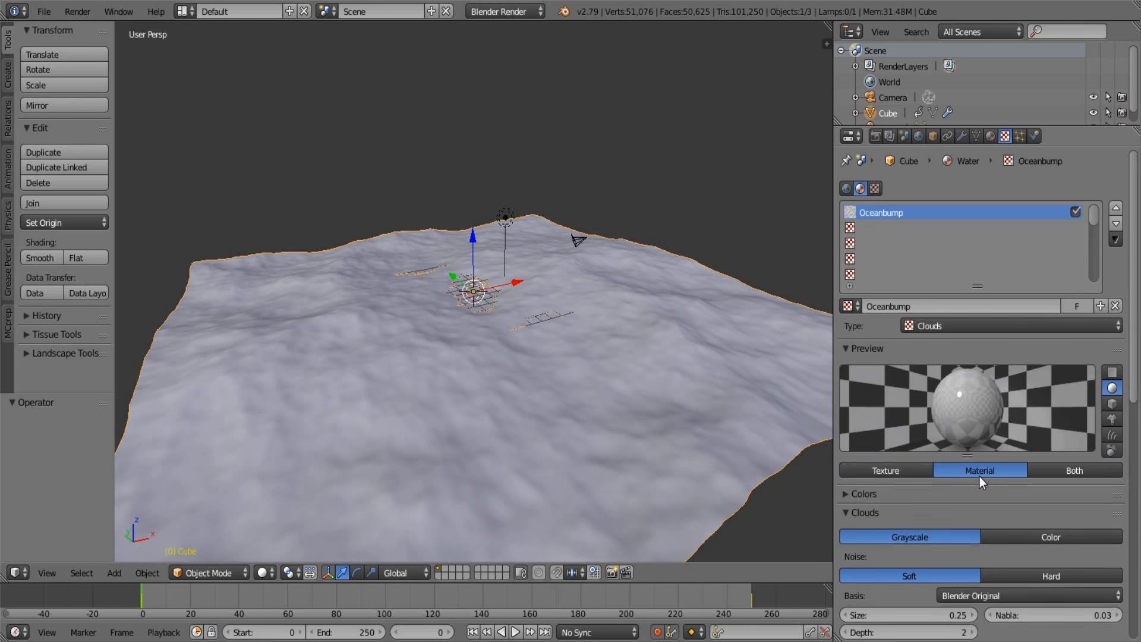
# Add a second texture named color with type Blend in the slot below Oceanbump
pyautogui.click(865, 227)
pyautogui.click(901, 310)
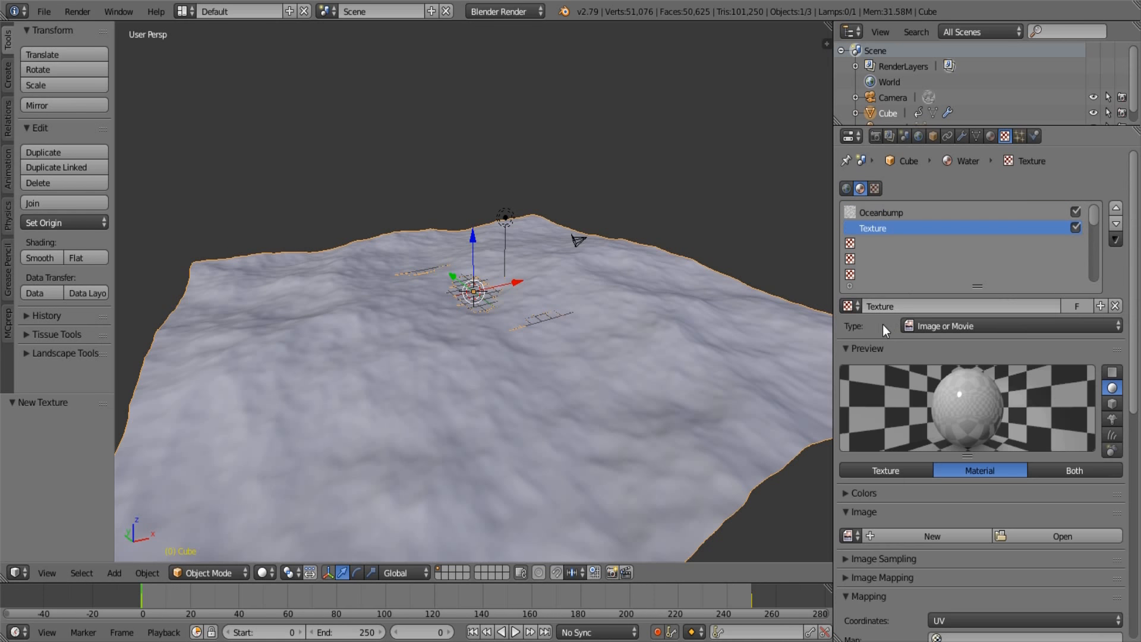
pyautogui.doubleClick(908, 307)
pyautogui.write('Color')
pyautogui.press('Return')
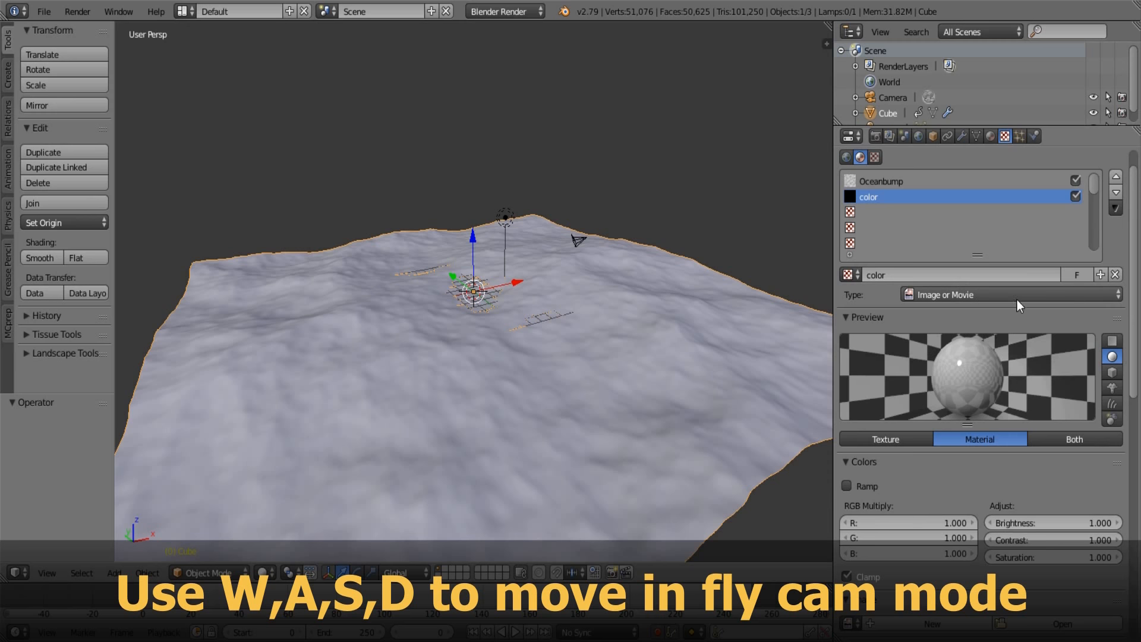
pyautogui.click(1011, 295)
pyautogui.click(929, 329)
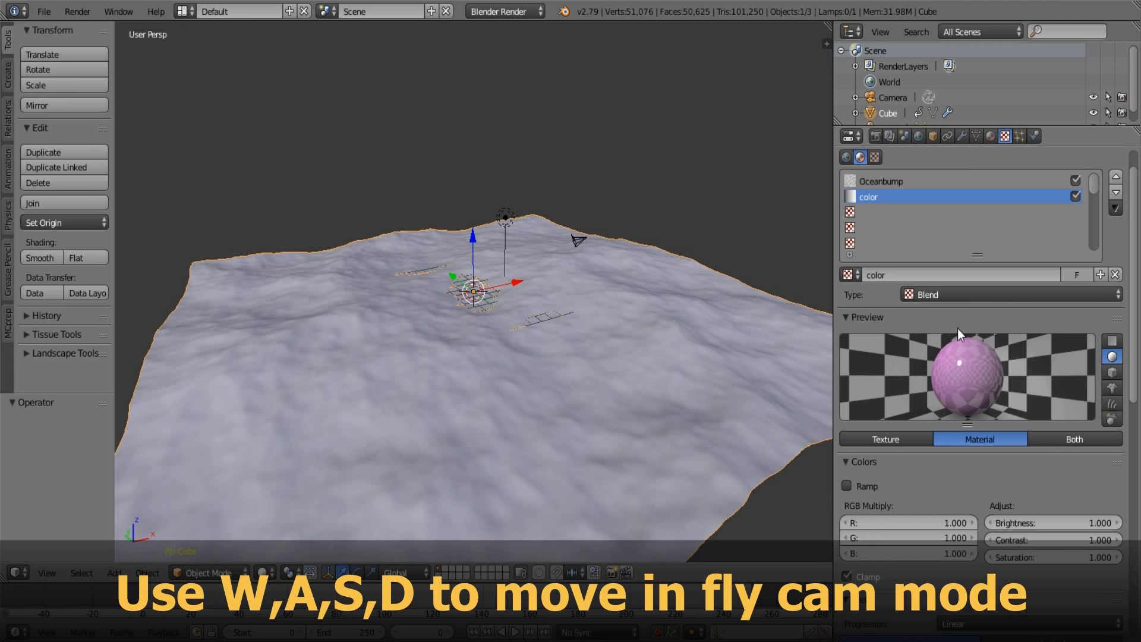
# Enable the color texture's ramp and reduce it to a single medium-blue stop
pyautogui.scroll(-5, 946, 328)
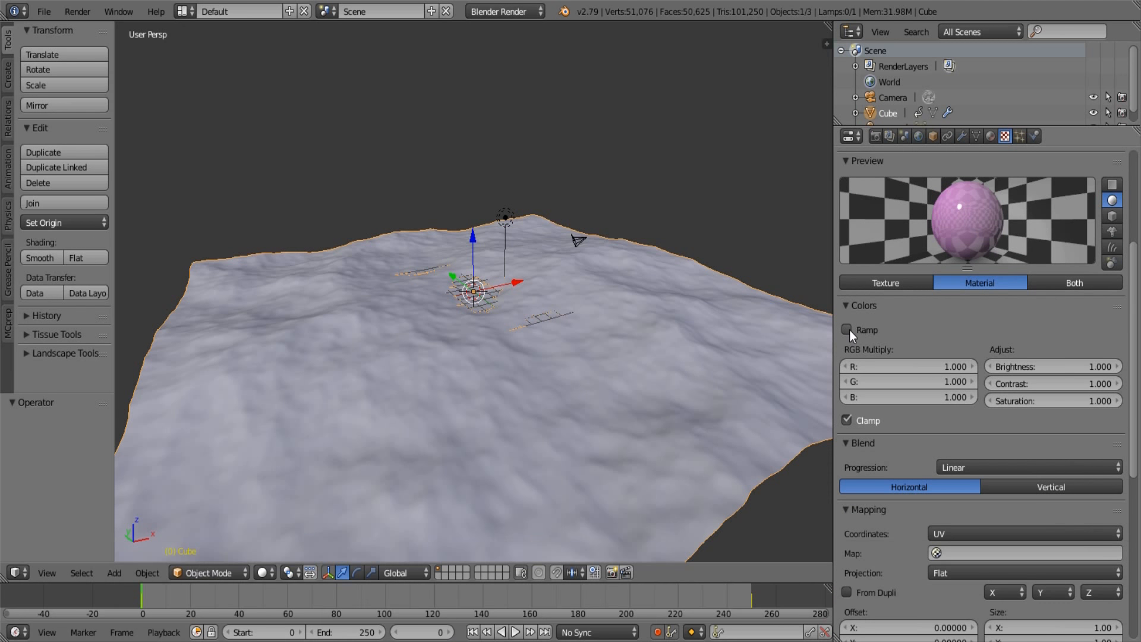
pyautogui.click(850, 330)
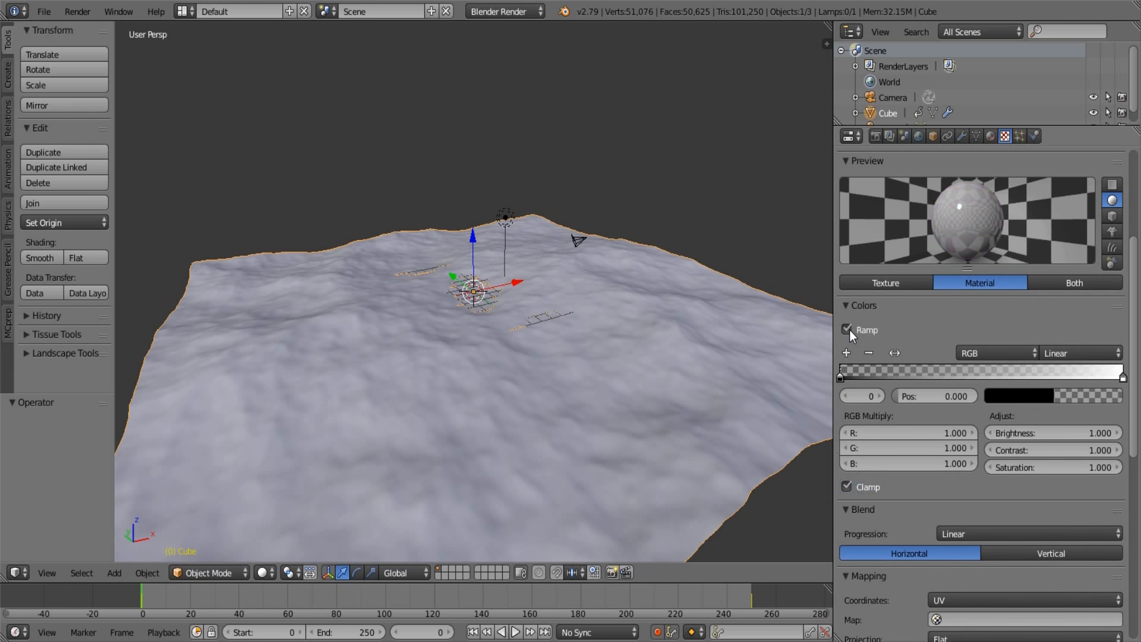
pyautogui.click(870, 353)
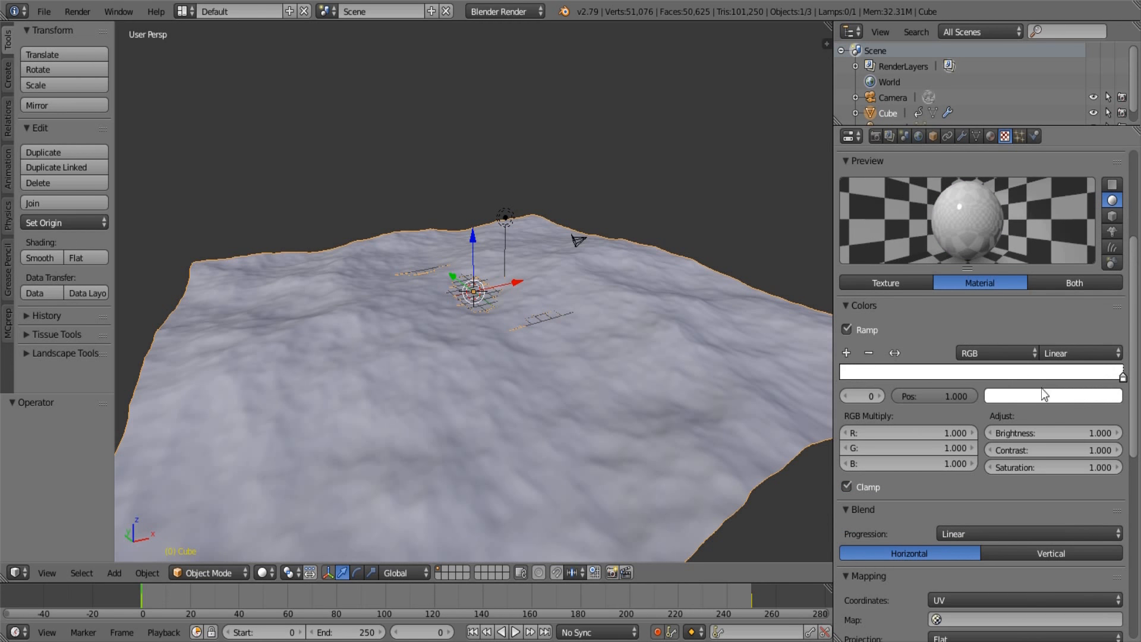
pyautogui.click(1075, 397)
pyautogui.moveTo(1056, 232)
pyautogui.mouseDown()
pyautogui.moveTo(1110, 191)
pyautogui.moveTo(1110, 219)
pyautogui.mouseUp()
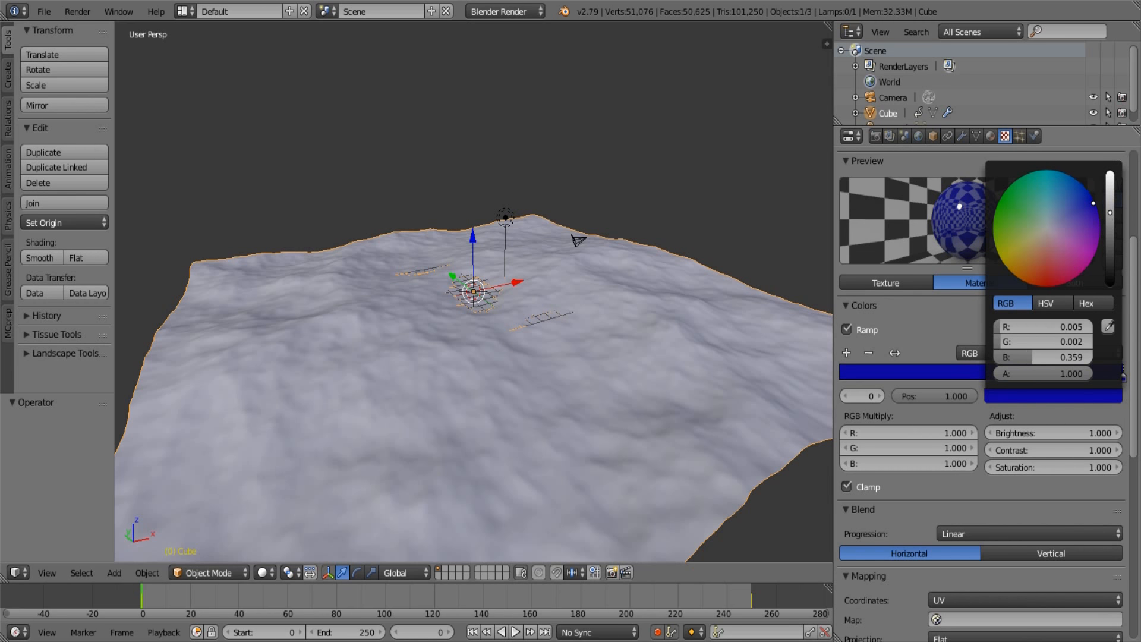
pyautogui.click(918, 311)
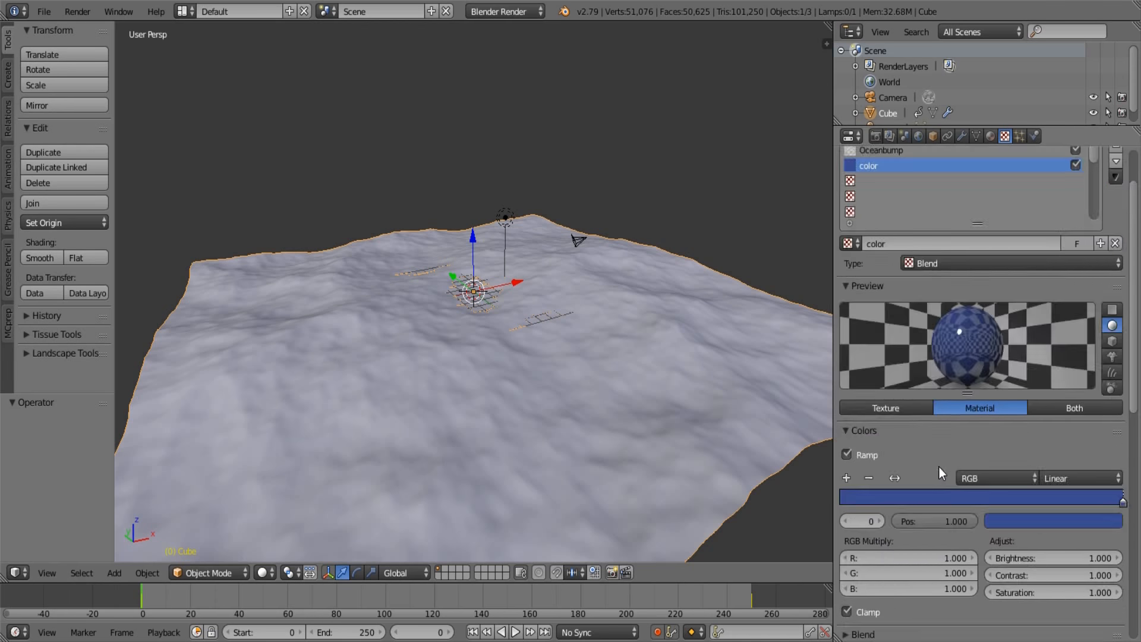
# Set the color texture's mapping coordinates to Generated
pyautogui.scroll(-6, 939, 467)
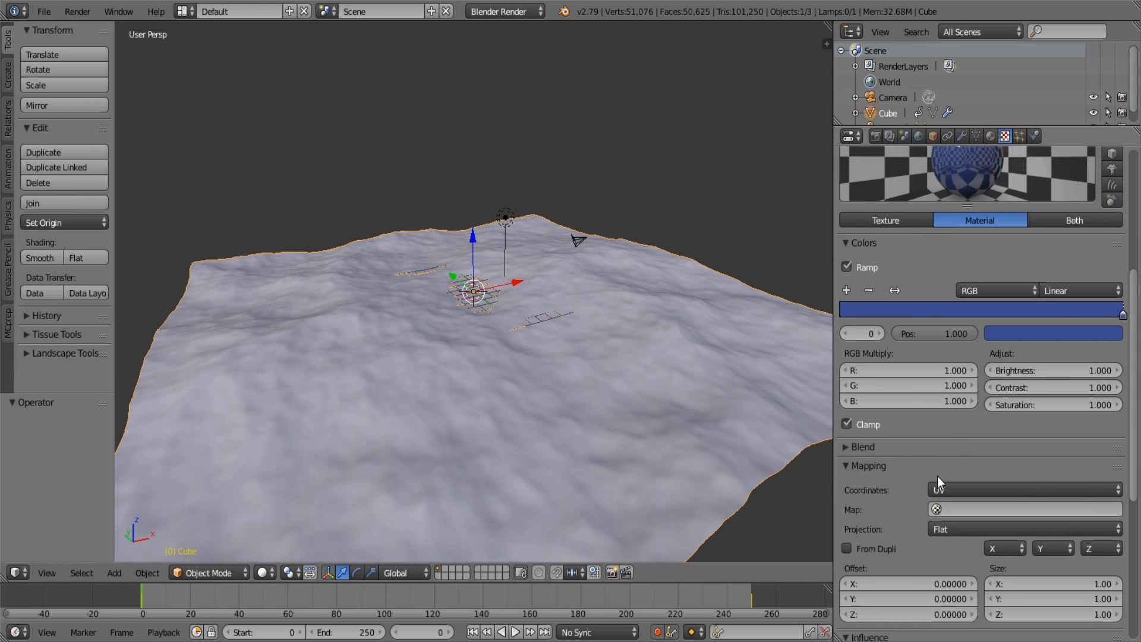
pyautogui.click(978, 488)
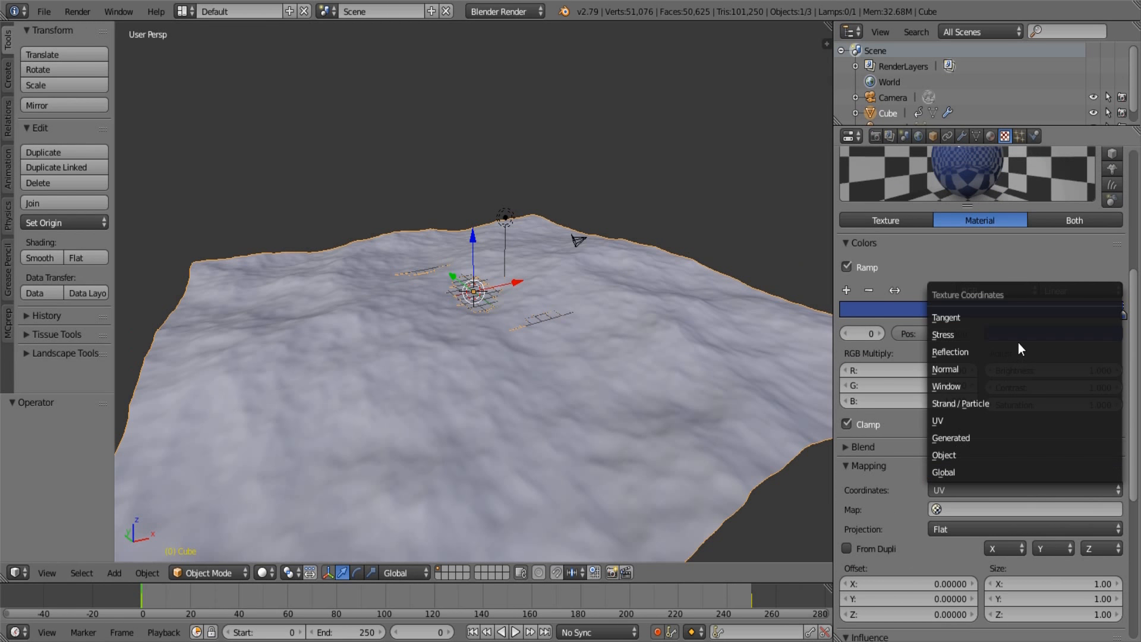
pyautogui.click(989, 437)
pyautogui.scroll(-1, 976, 515)
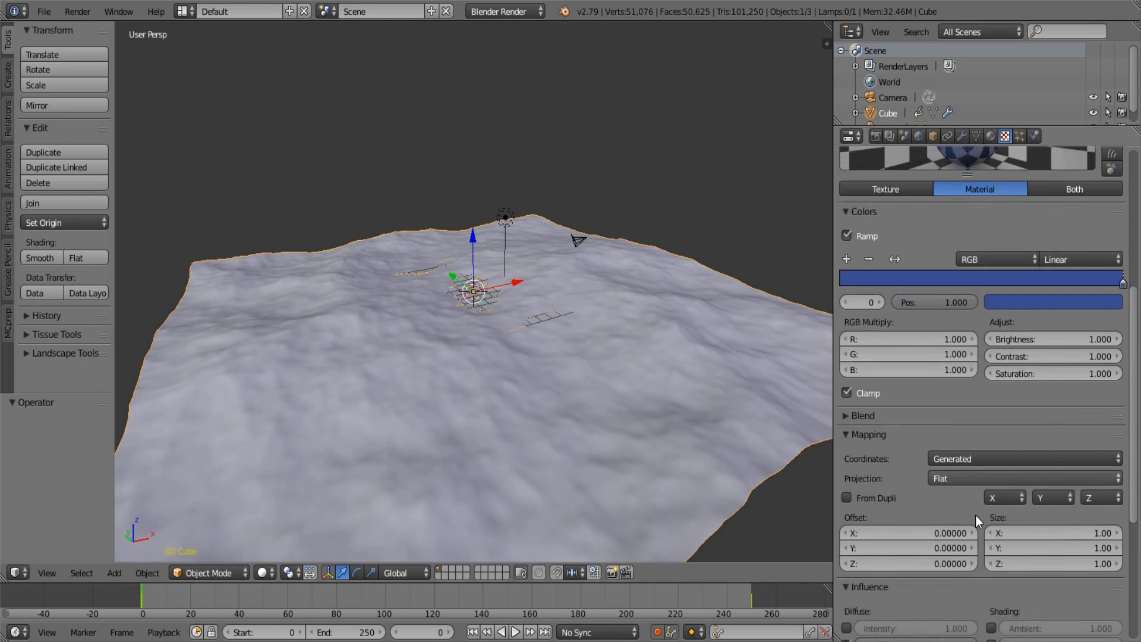
pyautogui.scroll(9, 976, 515)
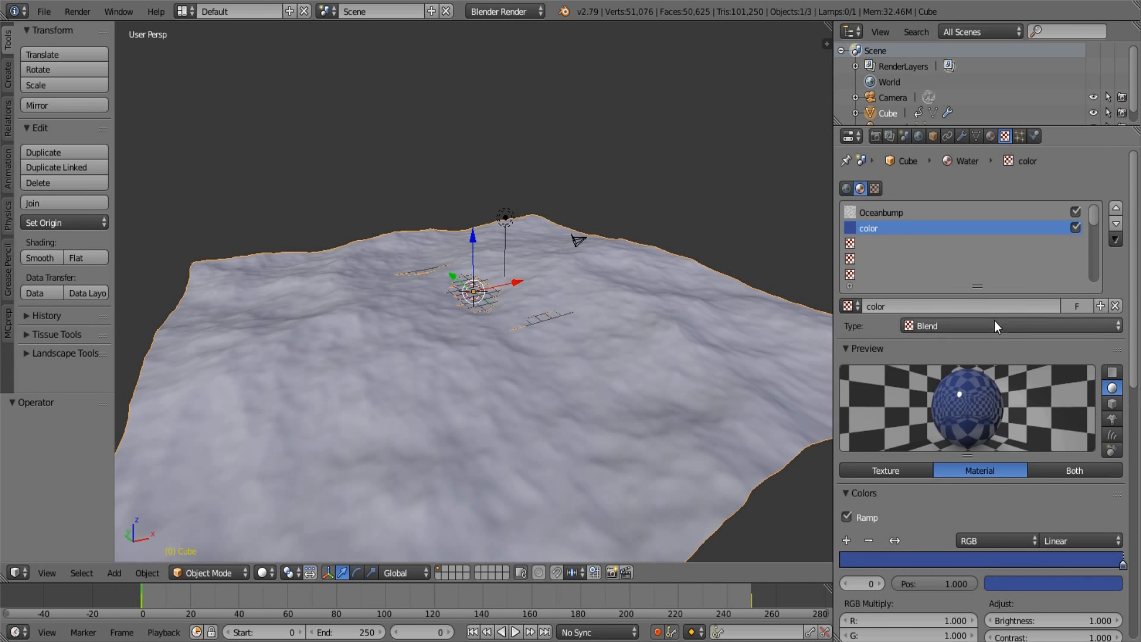
pyautogui.click(877, 138)
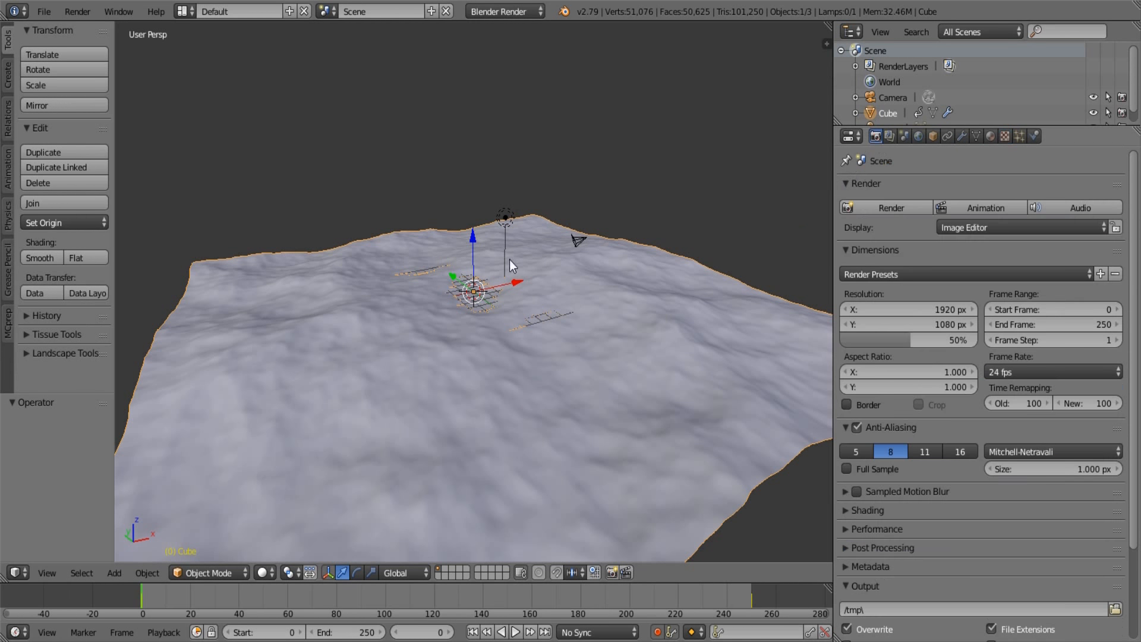
pyautogui.scroll(-3, 409, 235)
pyautogui.scroll(3, 409, 236)
pyautogui.scroll(-3, 409, 235)
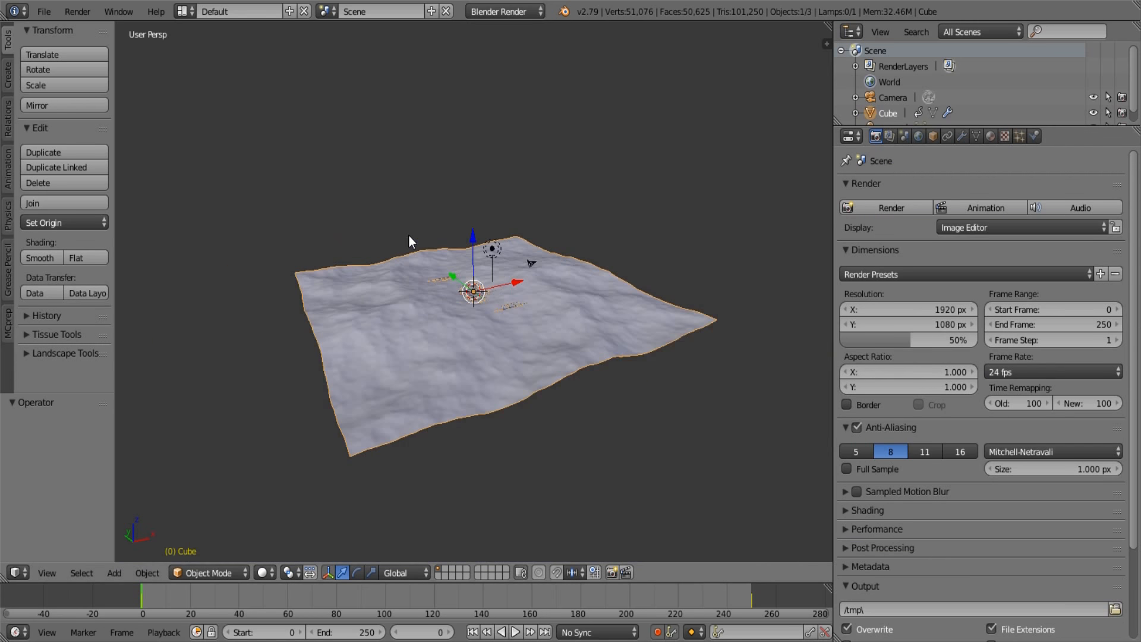
pyautogui.scroll(3, 409, 236)
pyautogui.scroll(-3, 409, 235)
pyautogui.scroll(3, 409, 241)
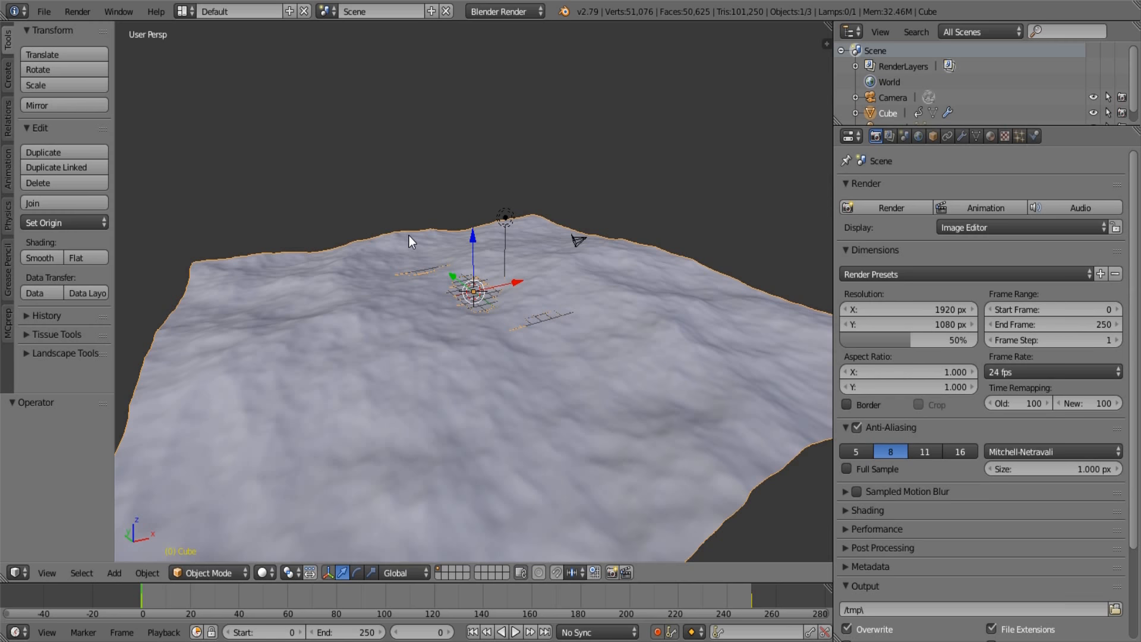
# Change the lamp above the ocean to a Sun lamp and rotate it by about -74.7°
pyautogui.rightClick(505, 220)
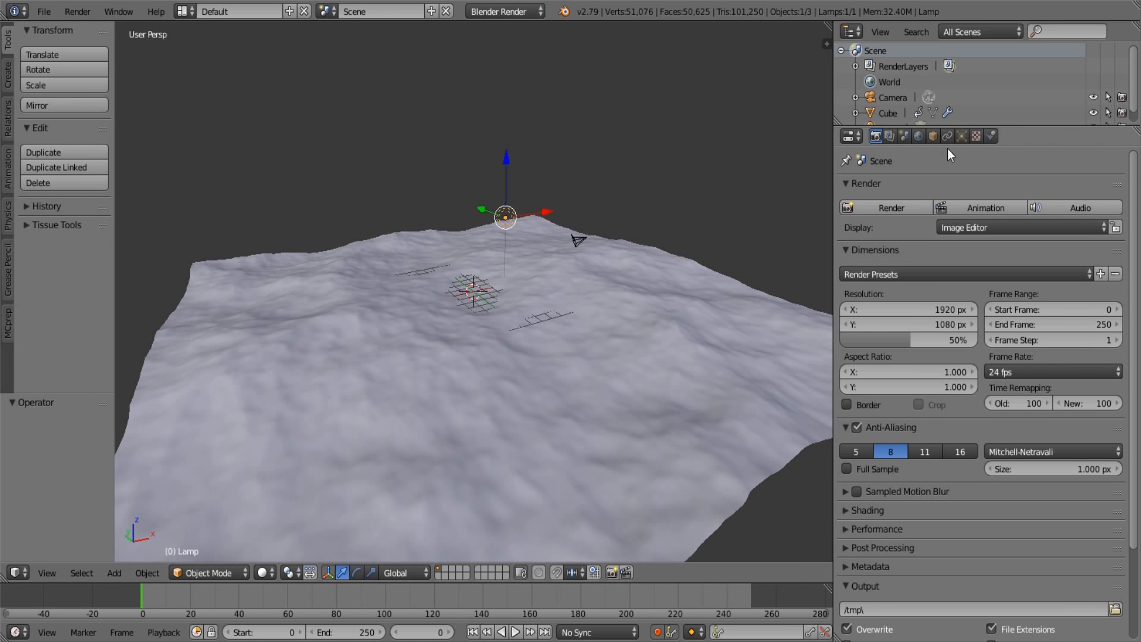
pyautogui.click(961, 136)
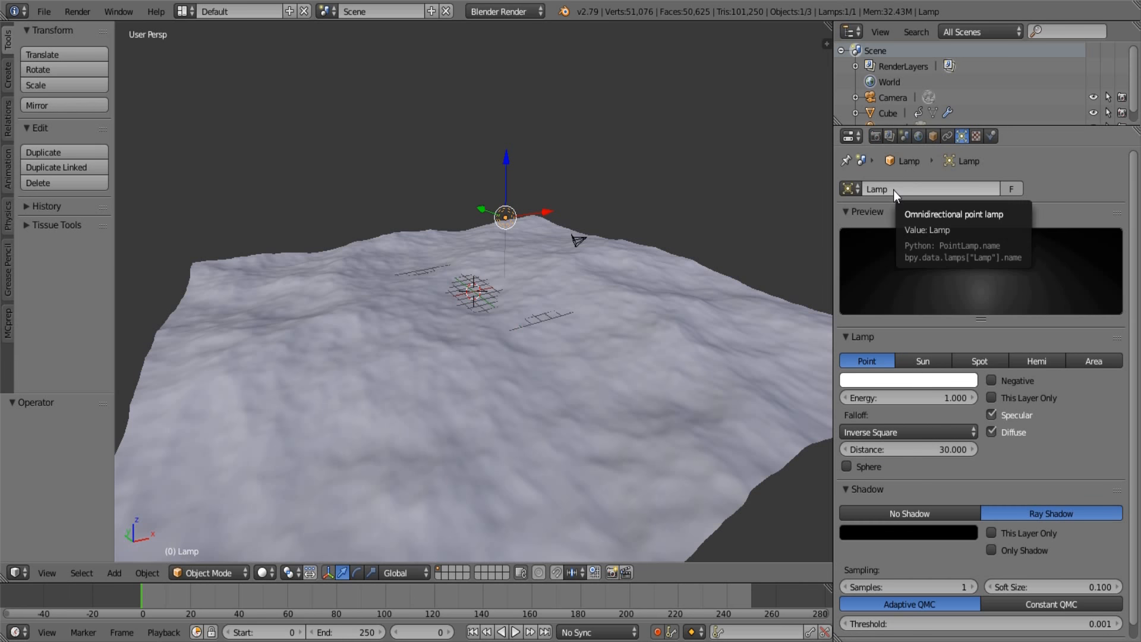
pyautogui.click(922, 360)
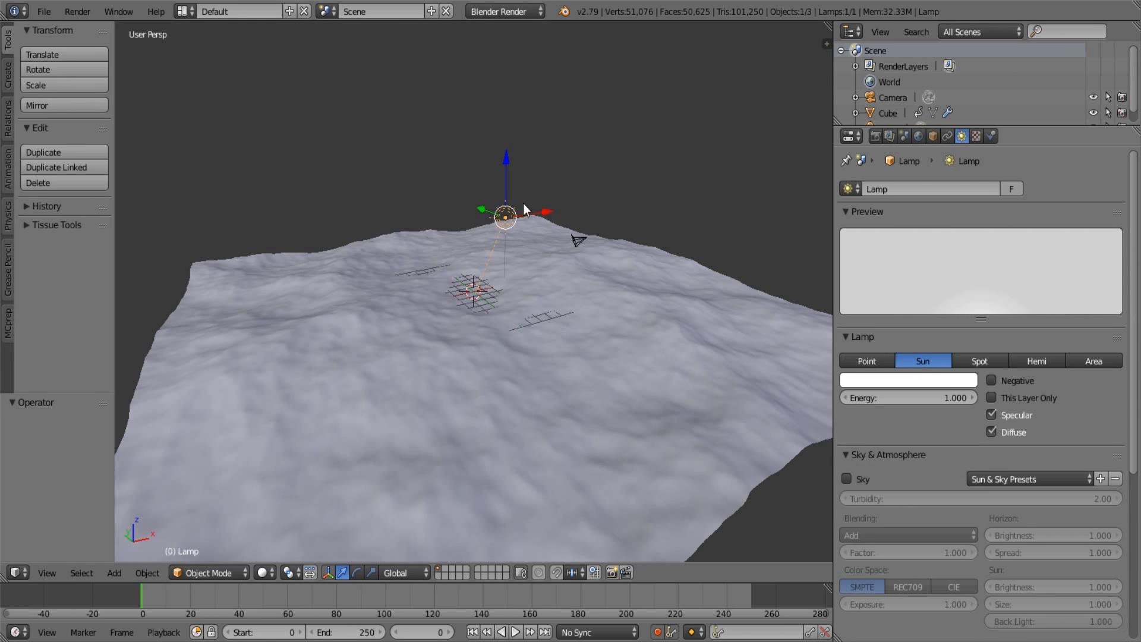
pyautogui.press('r')
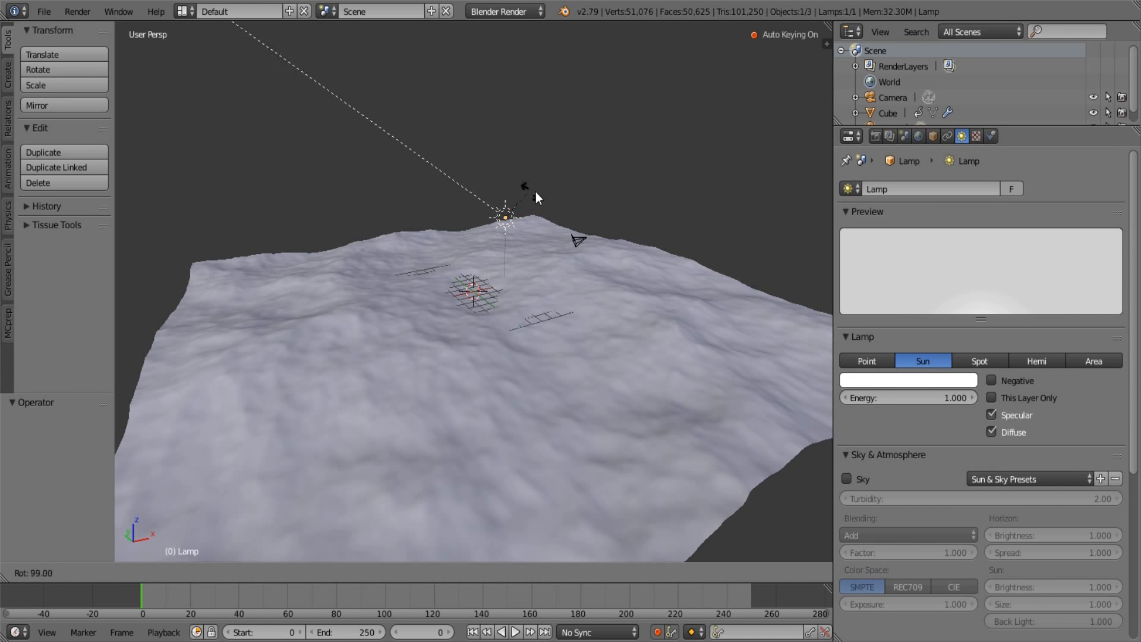
pyautogui.click(502, 220)
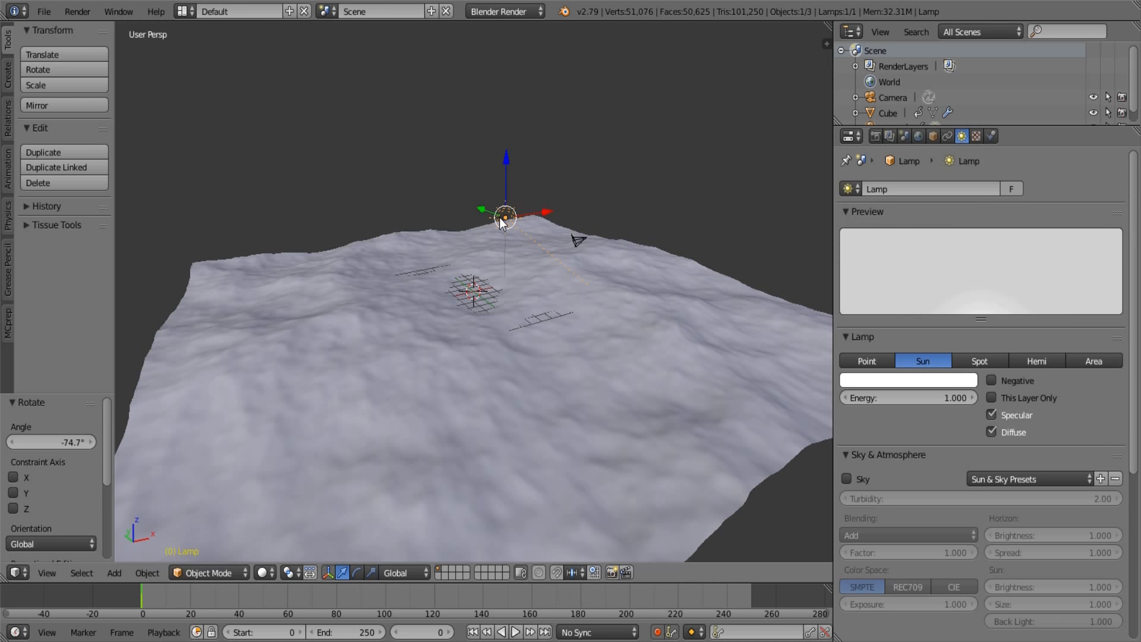
# Rotate the sun lamp by about 111° from a closer view so its beam slopes down across the ocean
pyautogui.hotkey('shift', 'f')
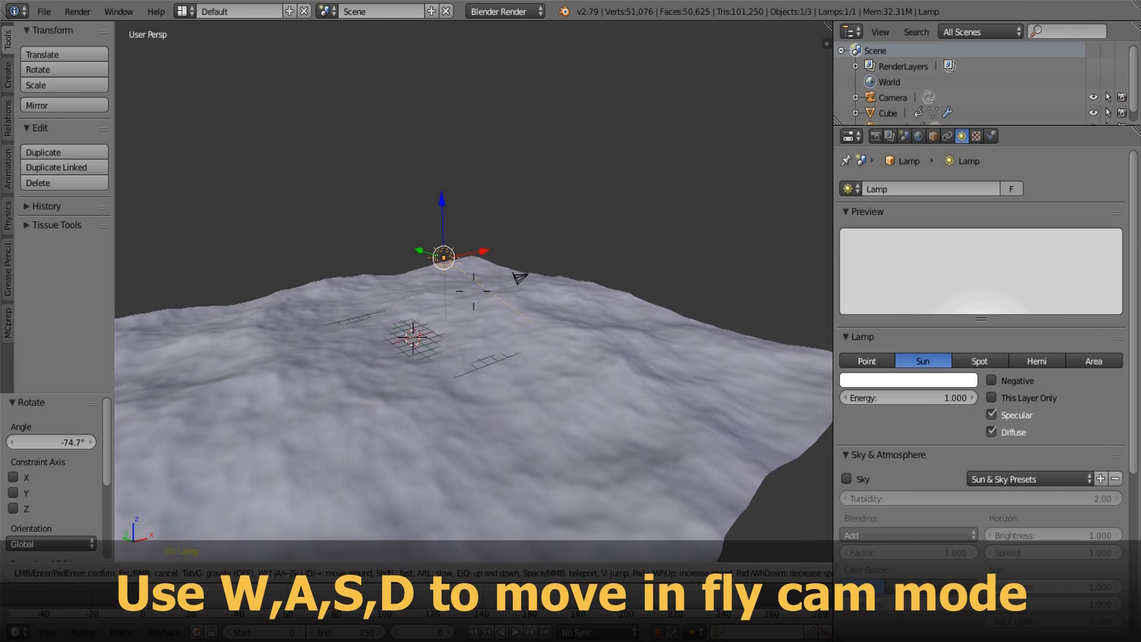
pyautogui.press('w')
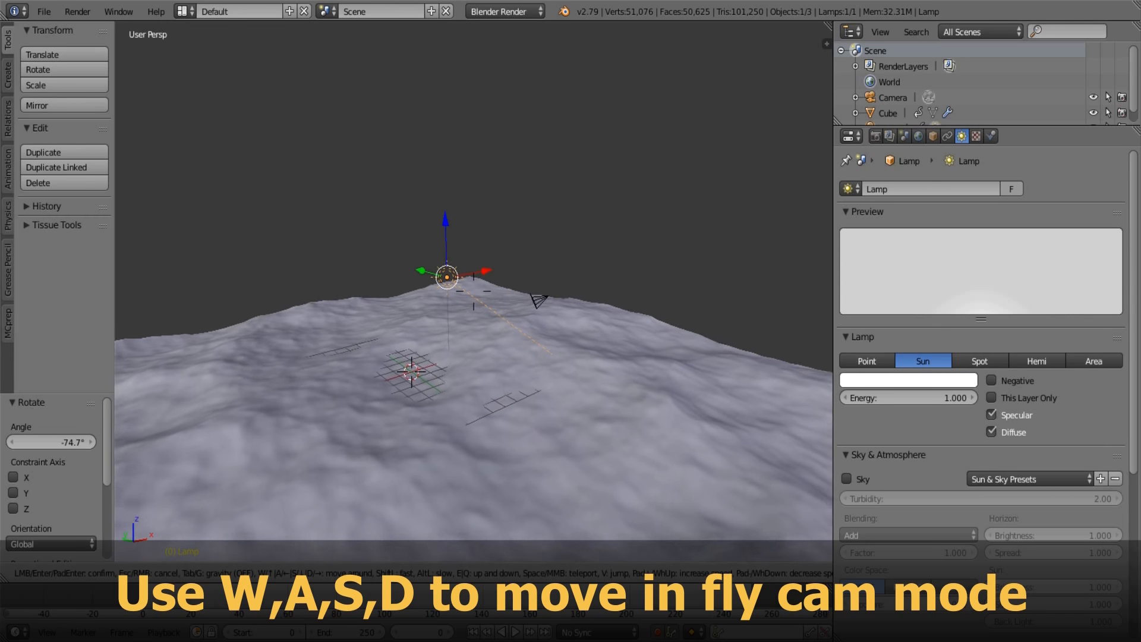
pyautogui.click(473, 261)
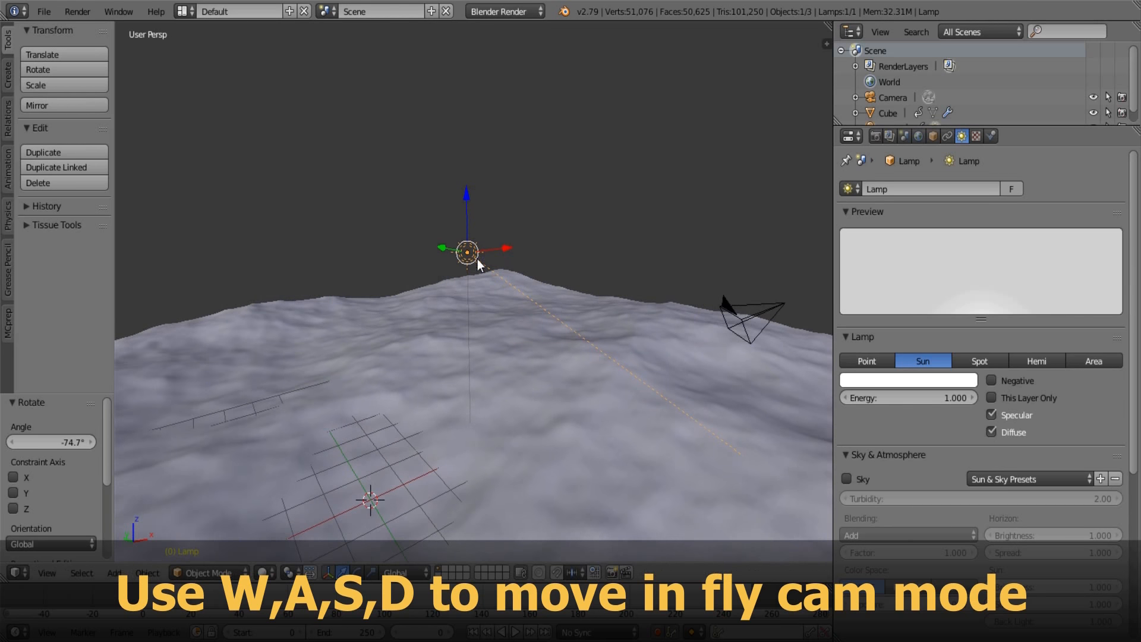
pyautogui.press('r')
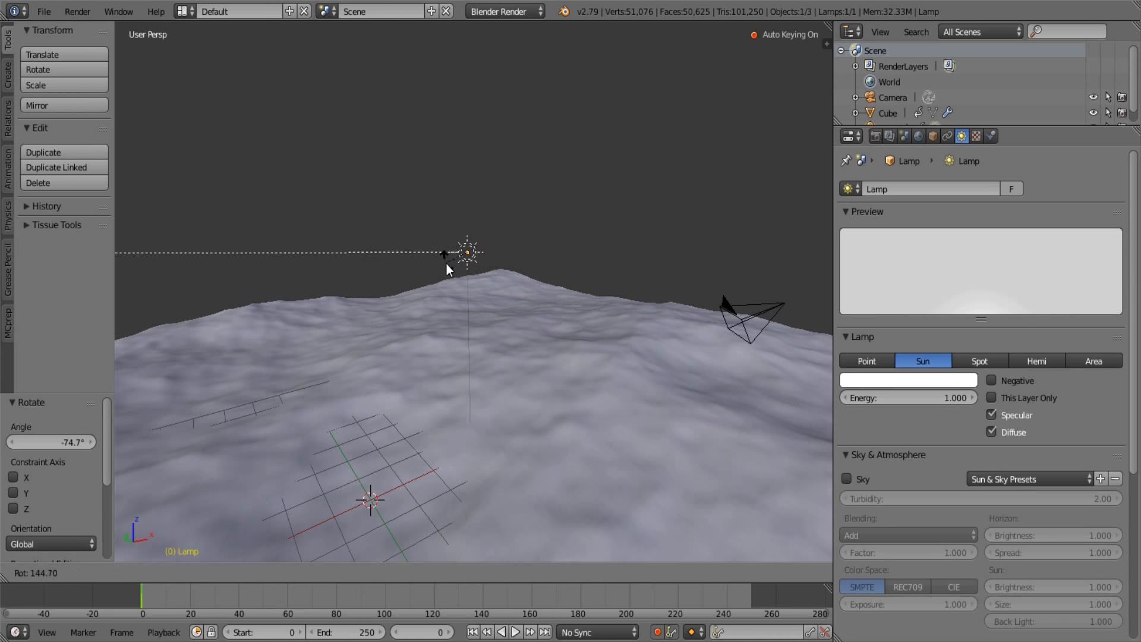
pyautogui.click(460, 266)
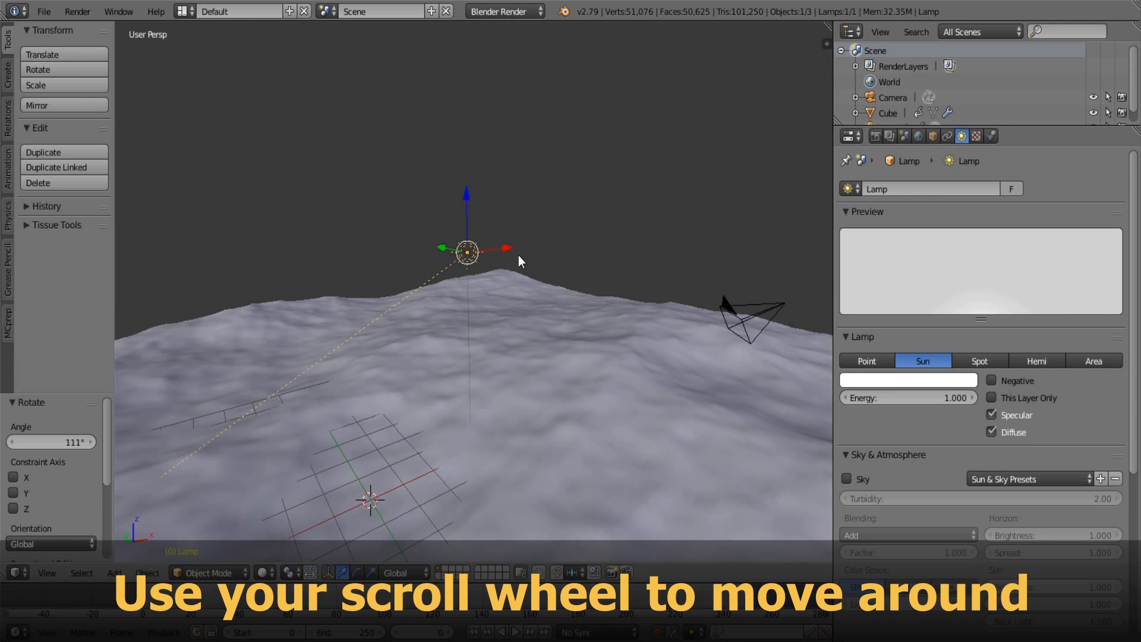
# Move the sun lamp up and away from the ocean's centre, by about 21.4 in X, -12.2 in Y and 10.2 in Z
pyautogui.scroll(-6, 518, 255)
pyautogui.scroll(-3, 499, 265)
pyautogui.scroll(5, 475, 284)
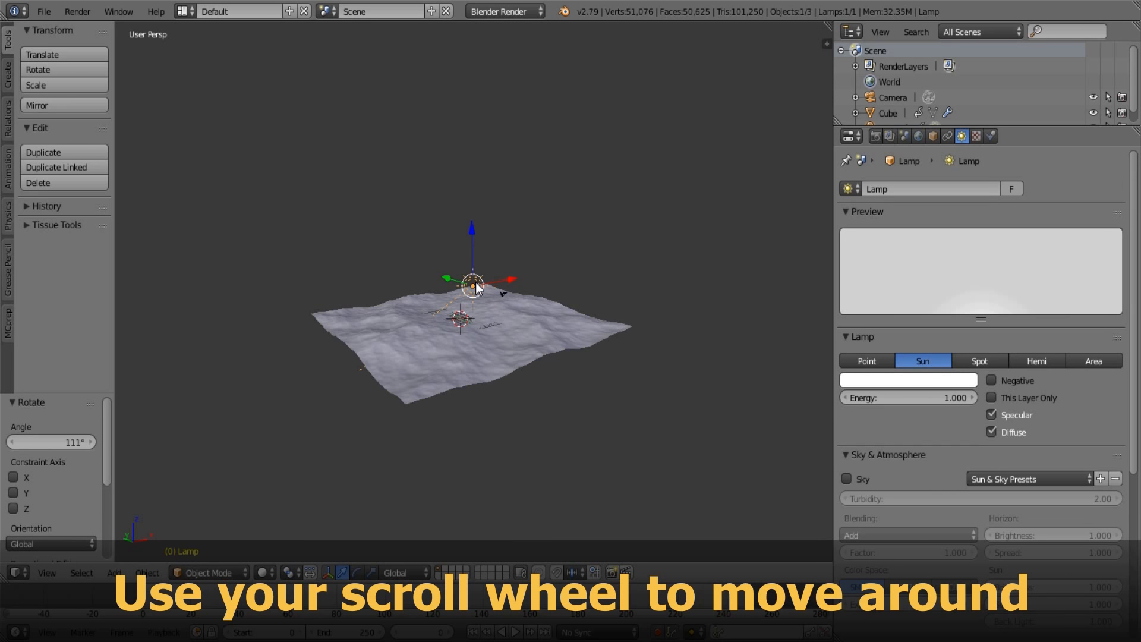
pyautogui.press('g')
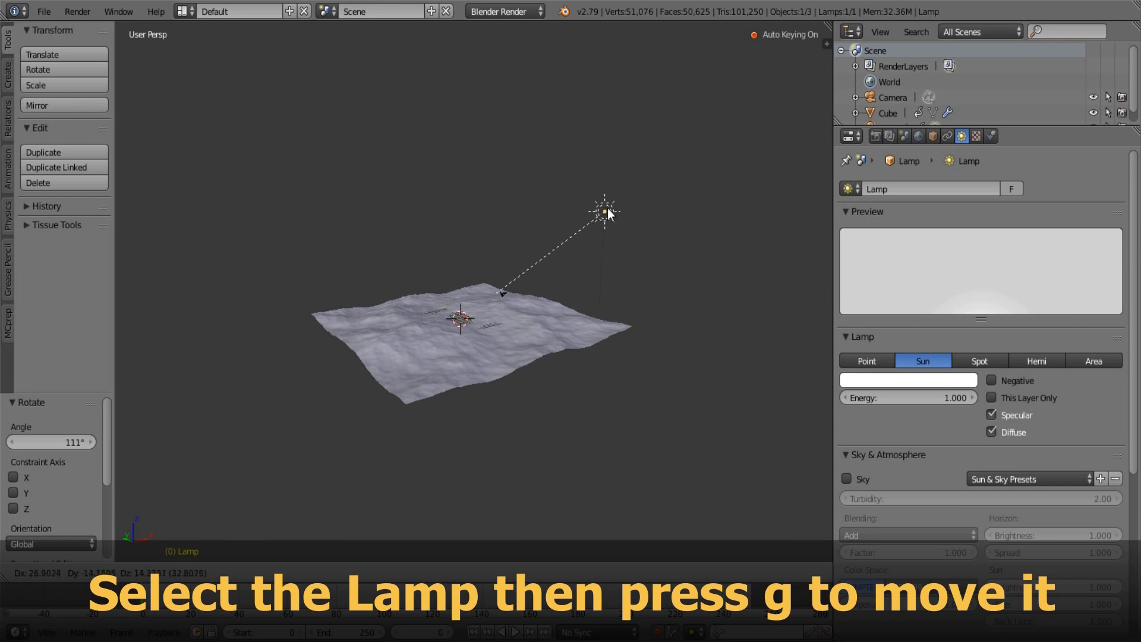
pyautogui.click(586, 229)
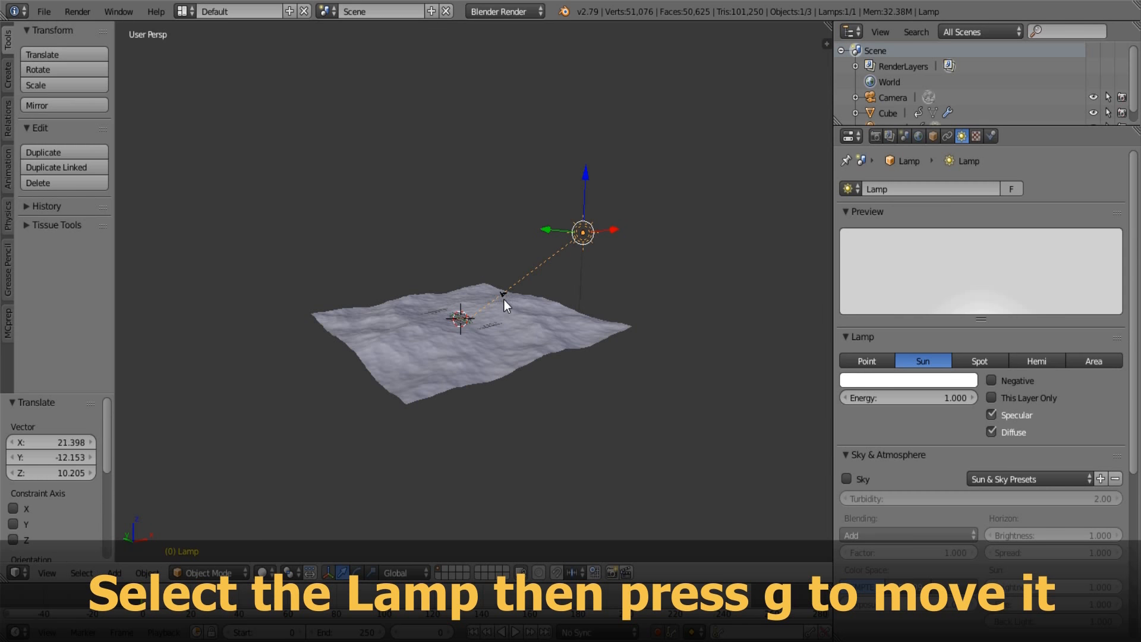
# Look through the camera and fly it to frame the ocean surface with the horizon near the top of the shot
pyautogui.hotkey('shift', 'f')
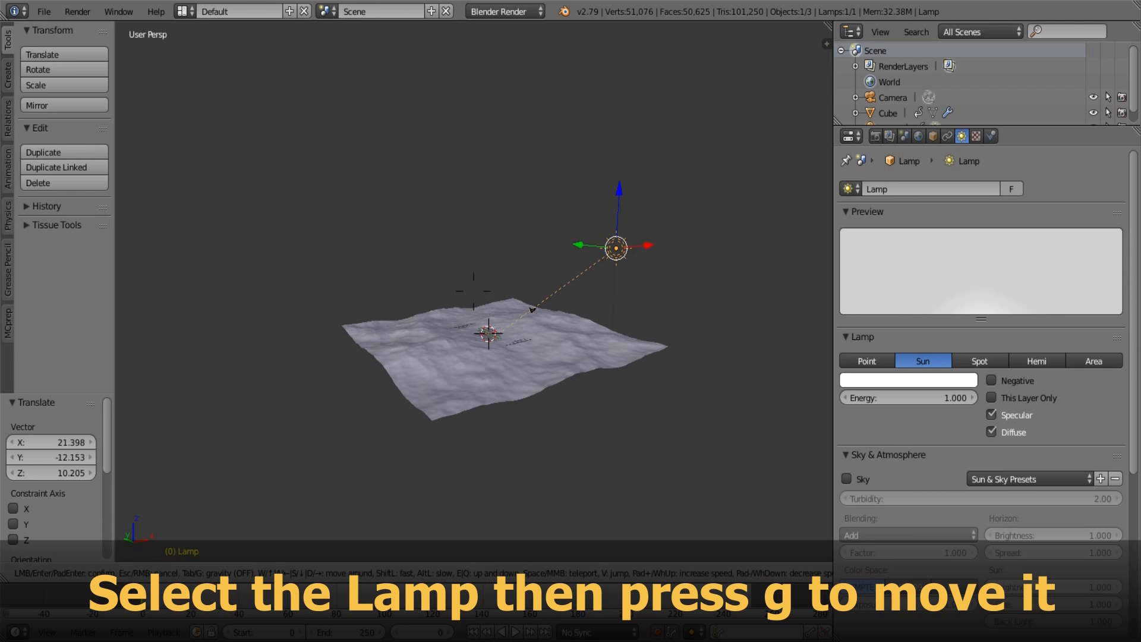
pyautogui.click(473, 291)
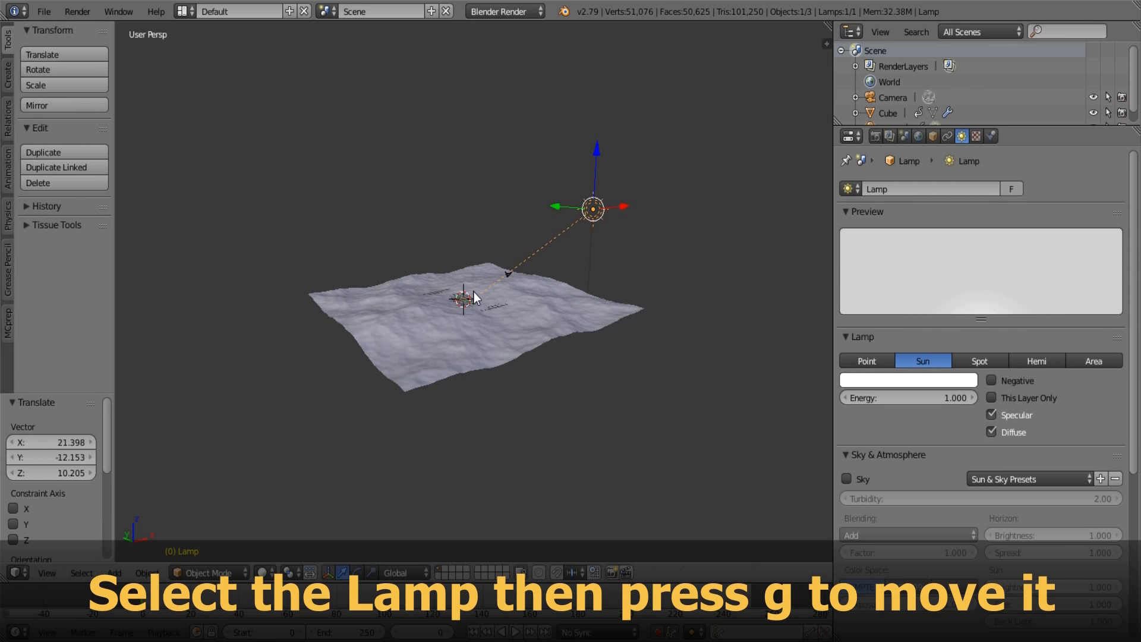
pyautogui.press('KP_0')
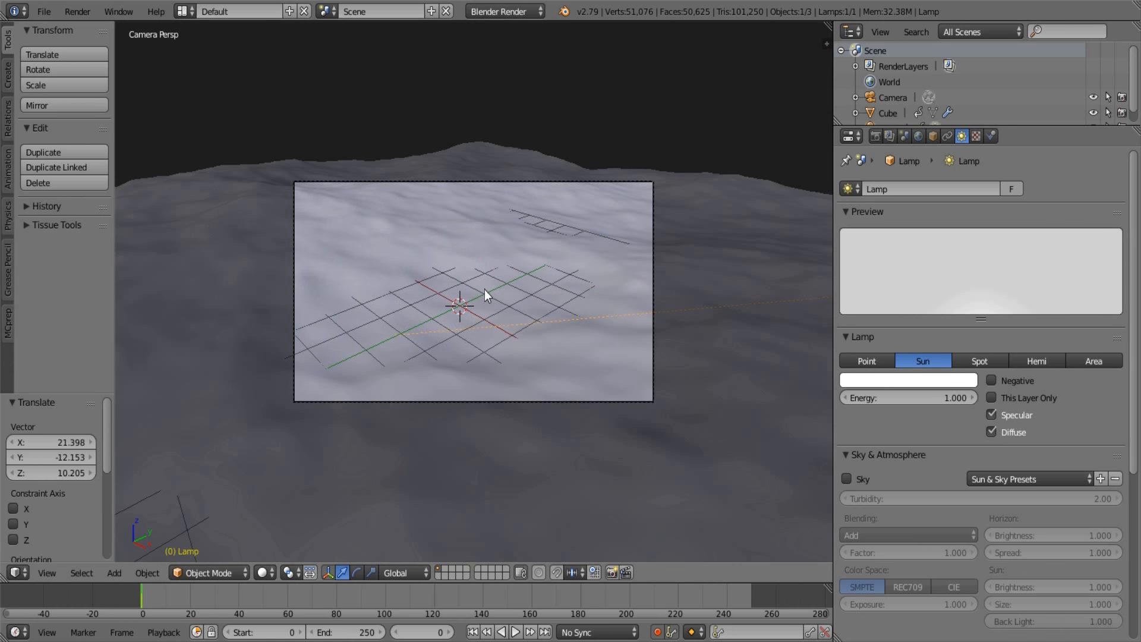
pyautogui.hotkey('shift', 'f')
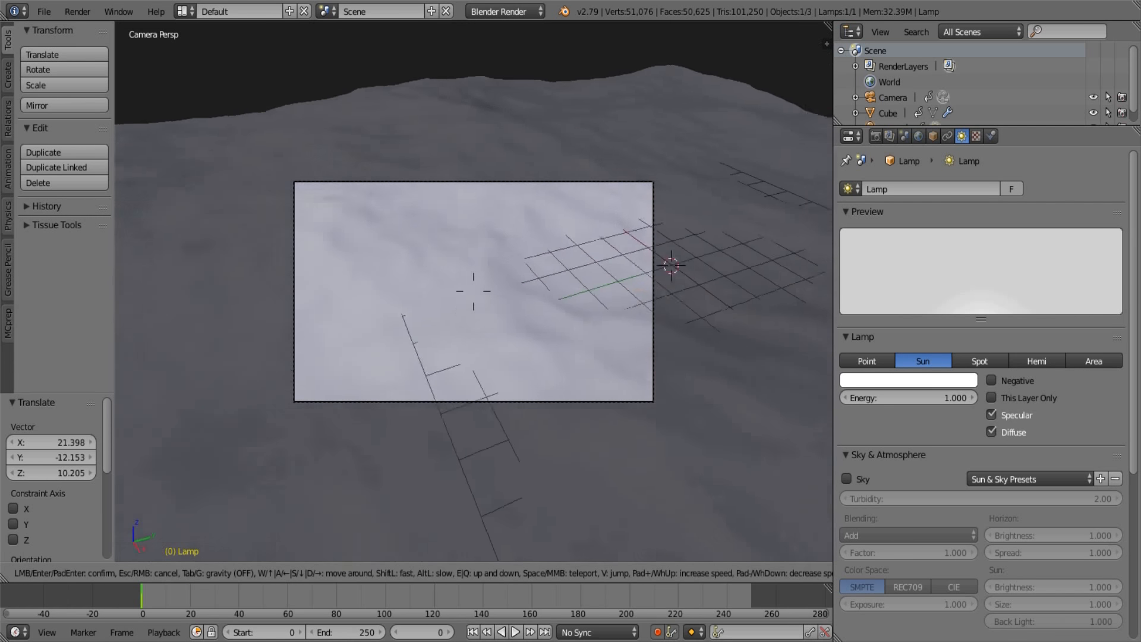
pyautogui.press('w')
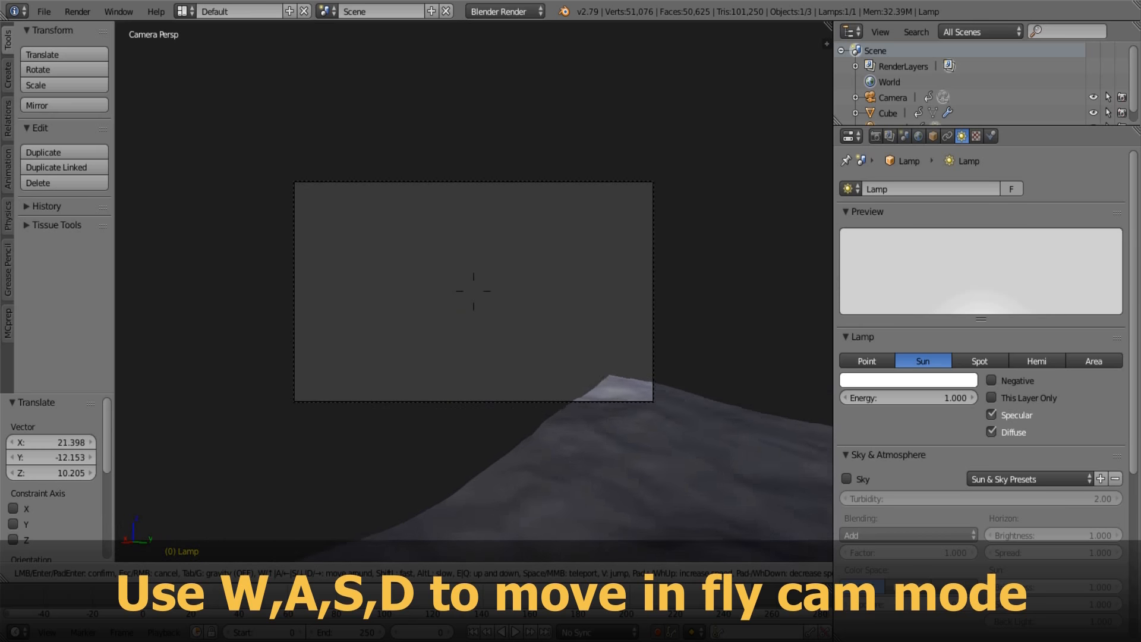
pyautogui.press('w')
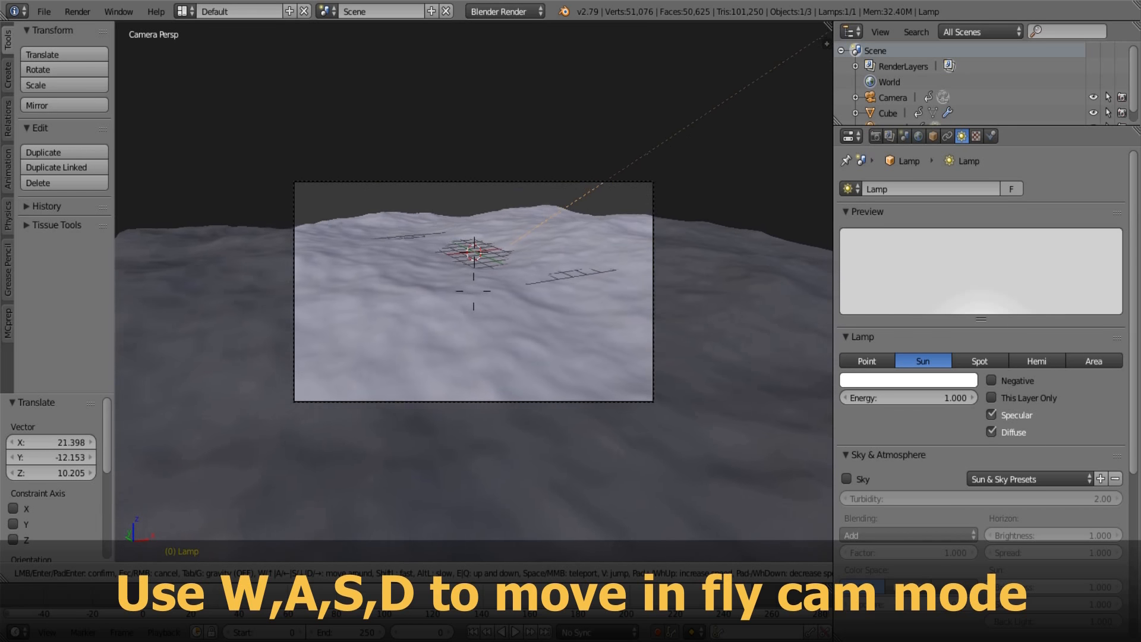
pyautogui.click(474, 291)
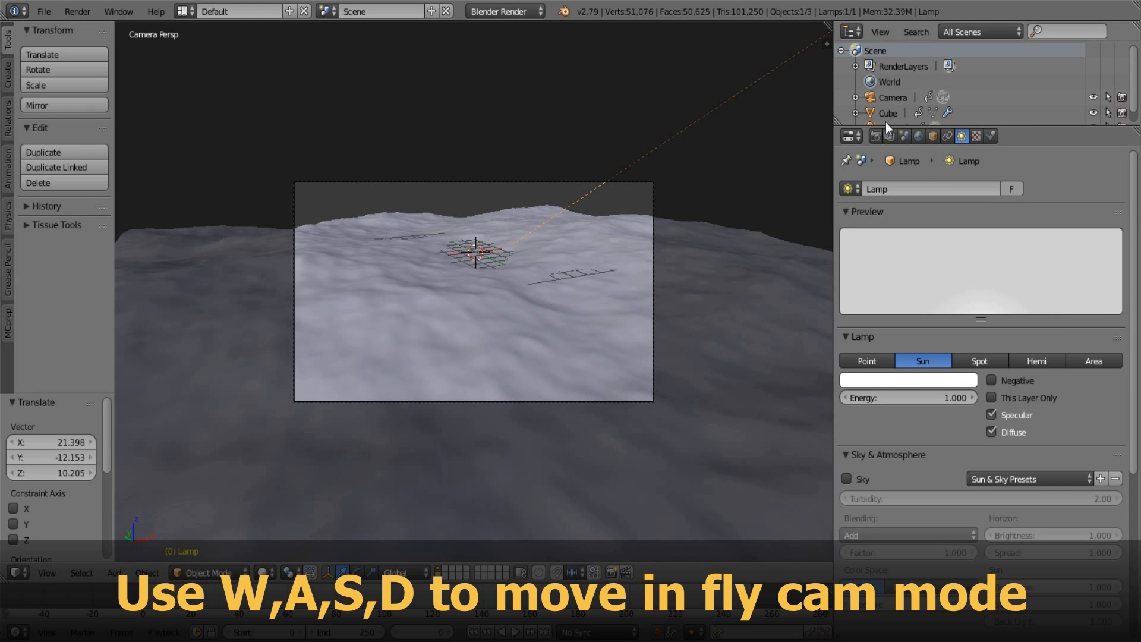
# Set the render resolution scale to 100% and the frame rate to 30 fps
pyautogui.click(871, 137)
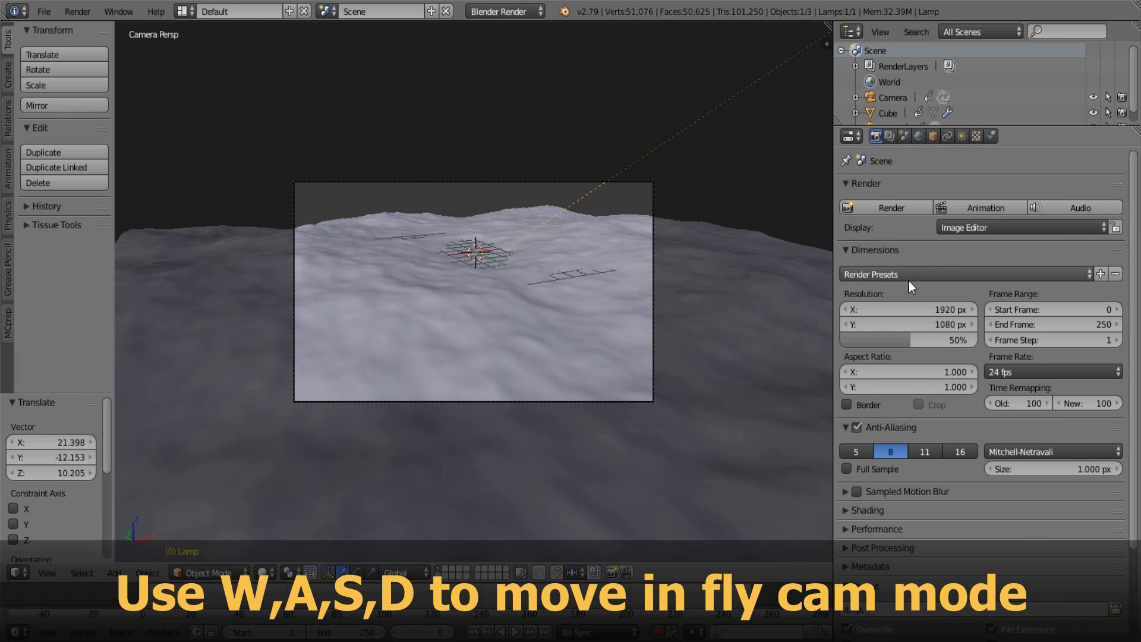
pyautogui.moveTo(912, 340); pyautogui.dragTo(977, 341)
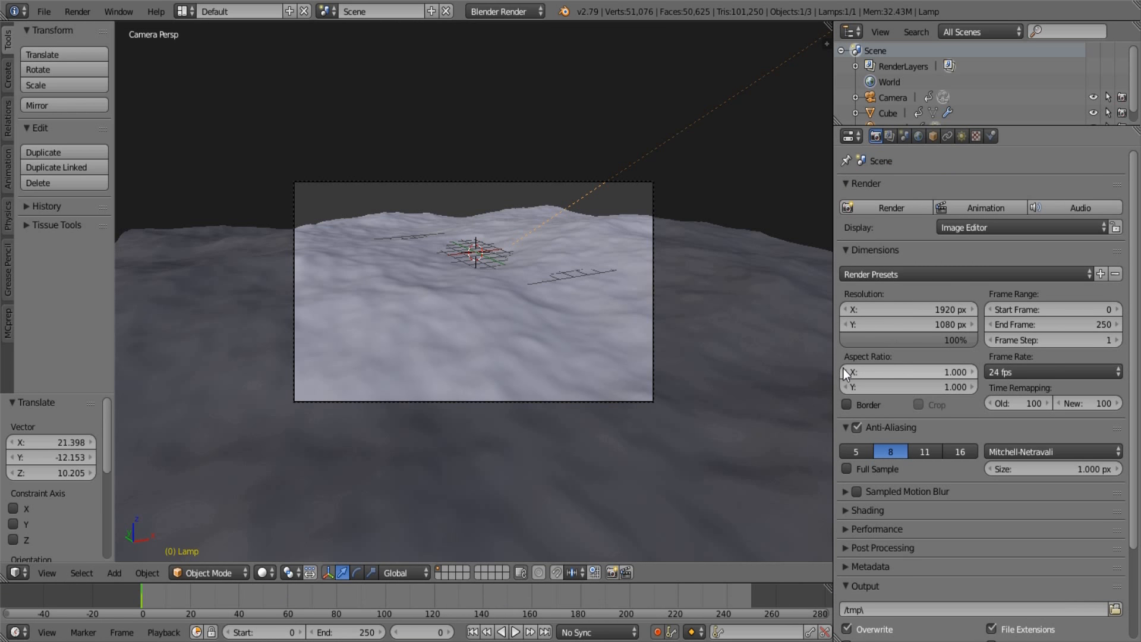
pyautogui.click(1019, 372)
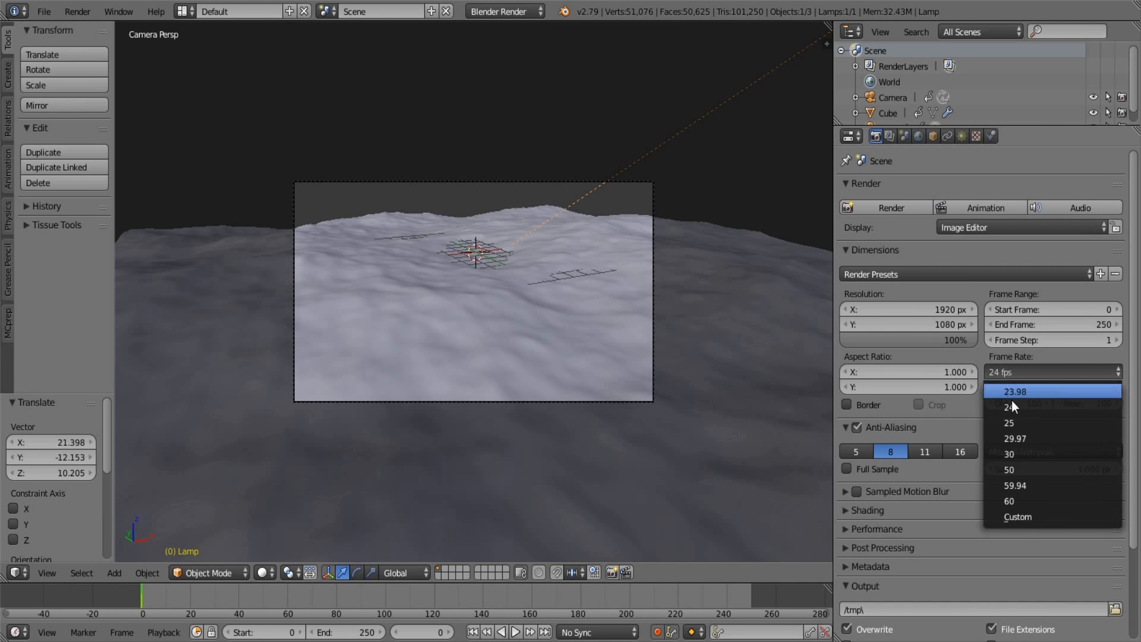
pyautogui.click(1018, 450)
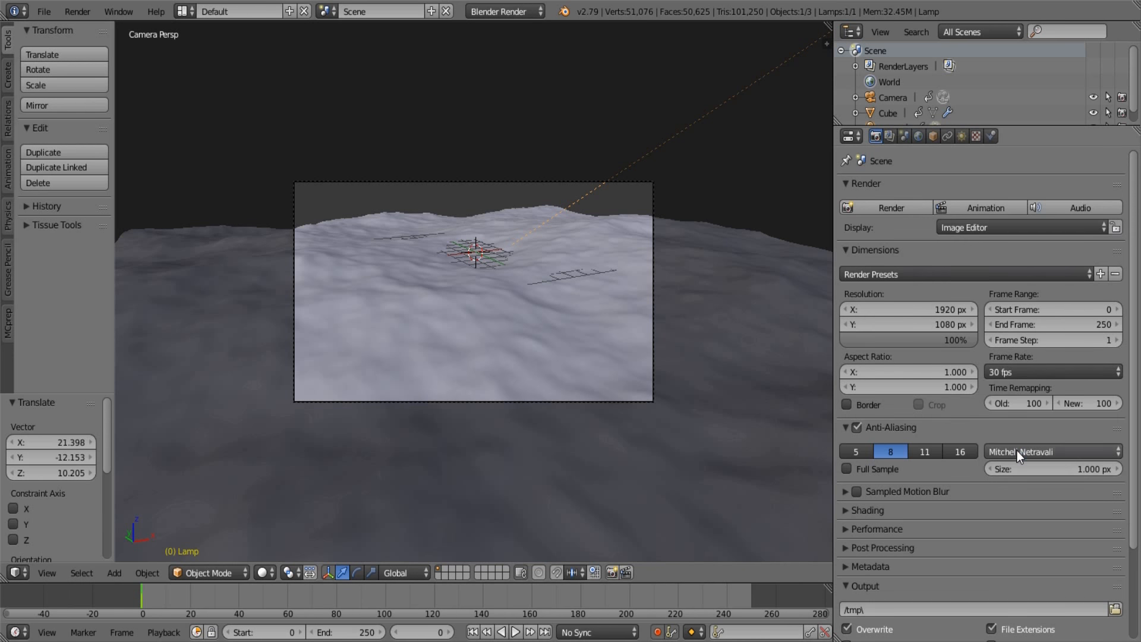
pyautogui.scroll(-5, 1018, 451)
pyautogui.scroll(5, 902, 522)
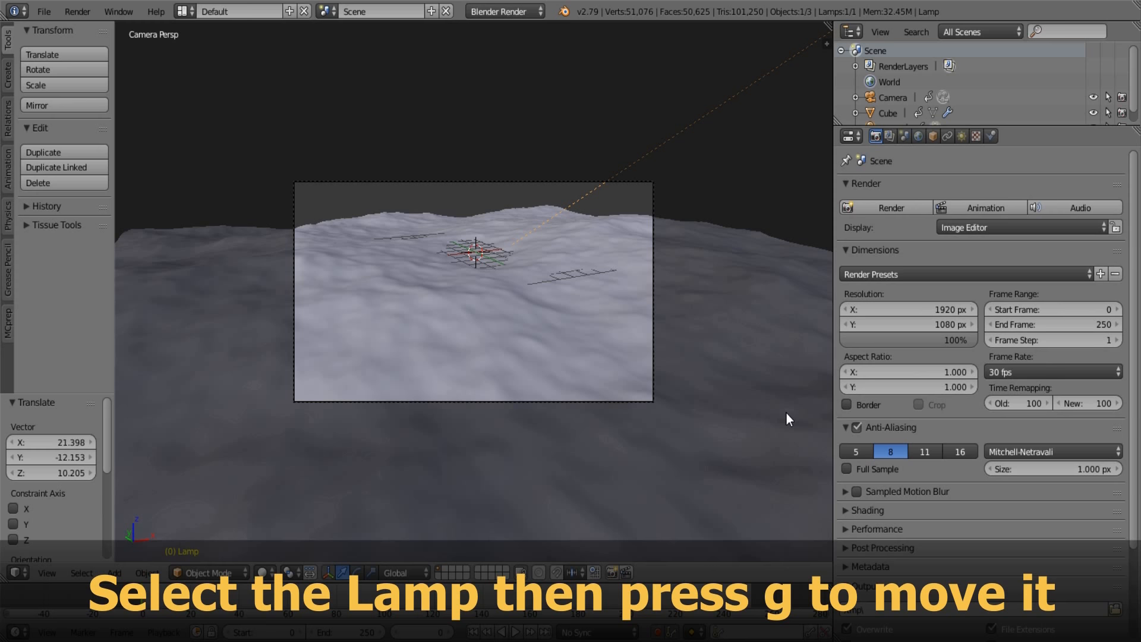
pyautogui.scroll(-5, 981, 386)
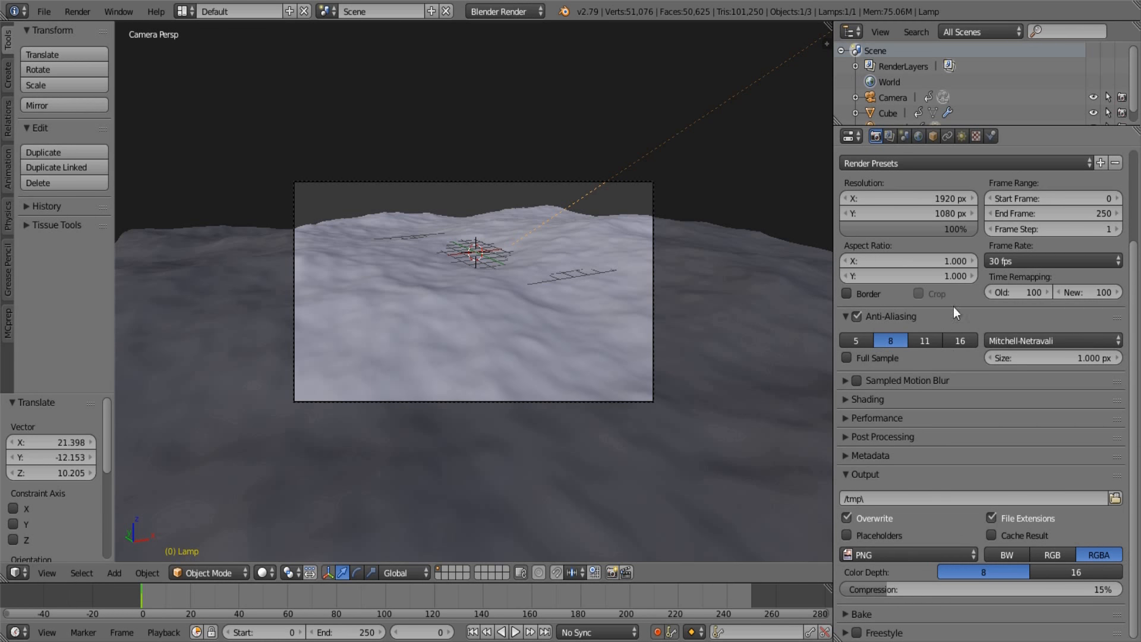
# Enable the Sky option for the sun lamp, keeping its ray-traced shadows
pyautogui.click(968, 136)
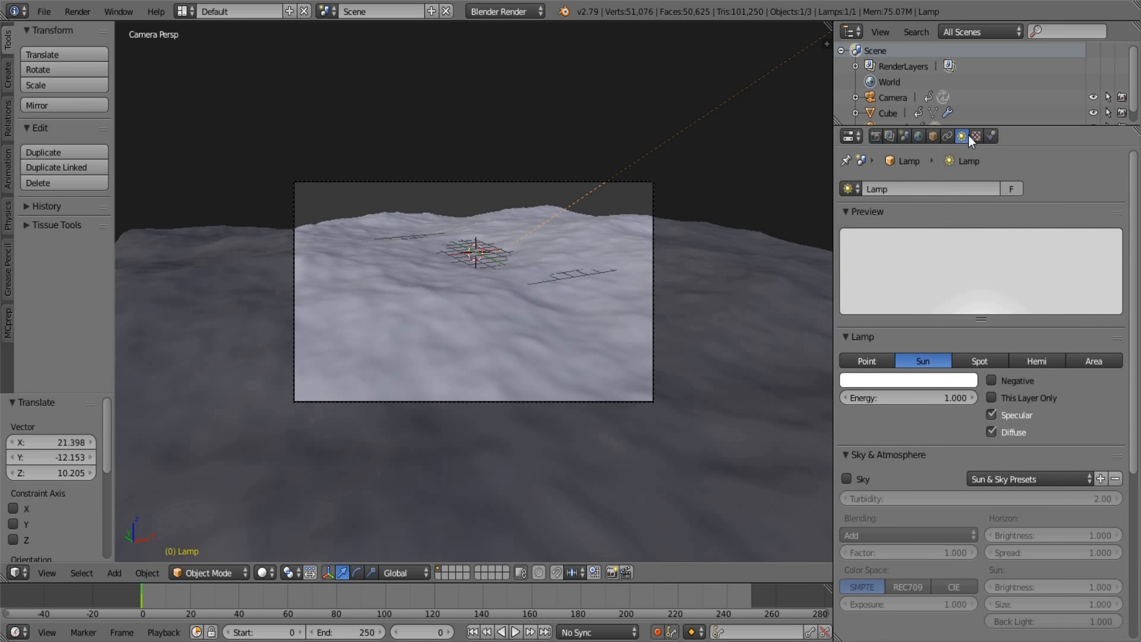
pyautogui.scroll(-4, 971, 307)
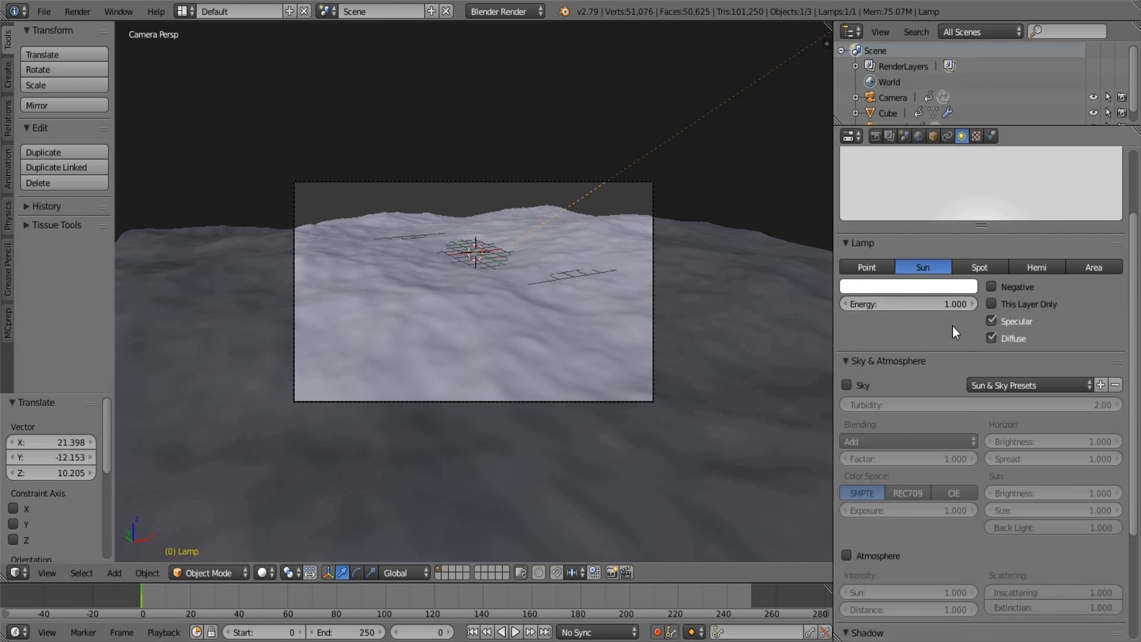
pyautogui.click(847, 385)
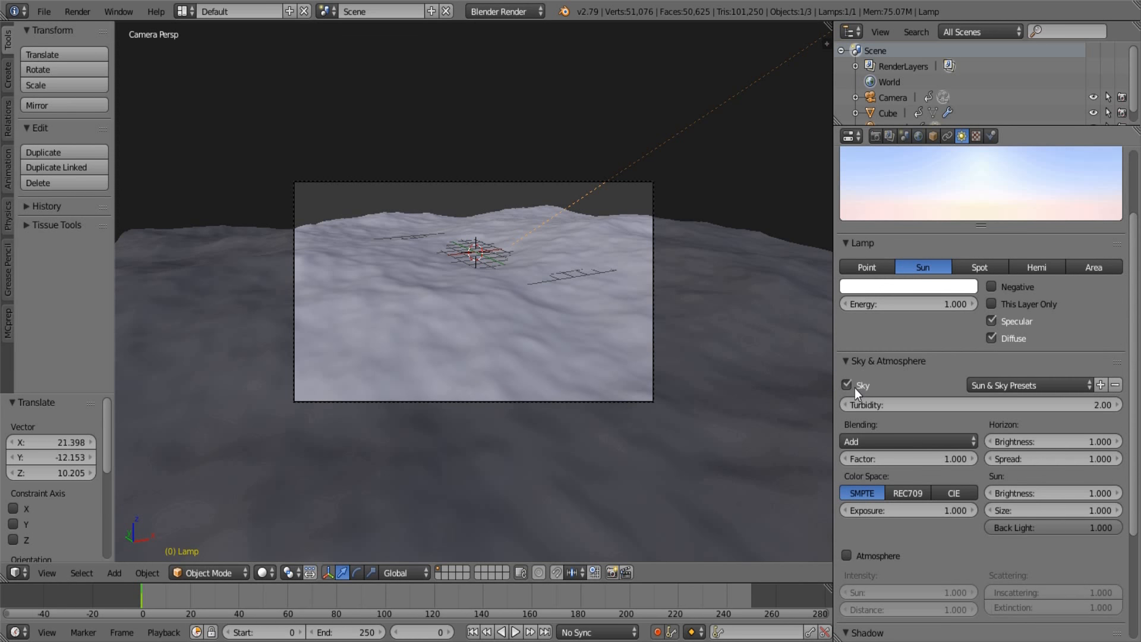
pyautogui.scroll(-6, 868, 387)
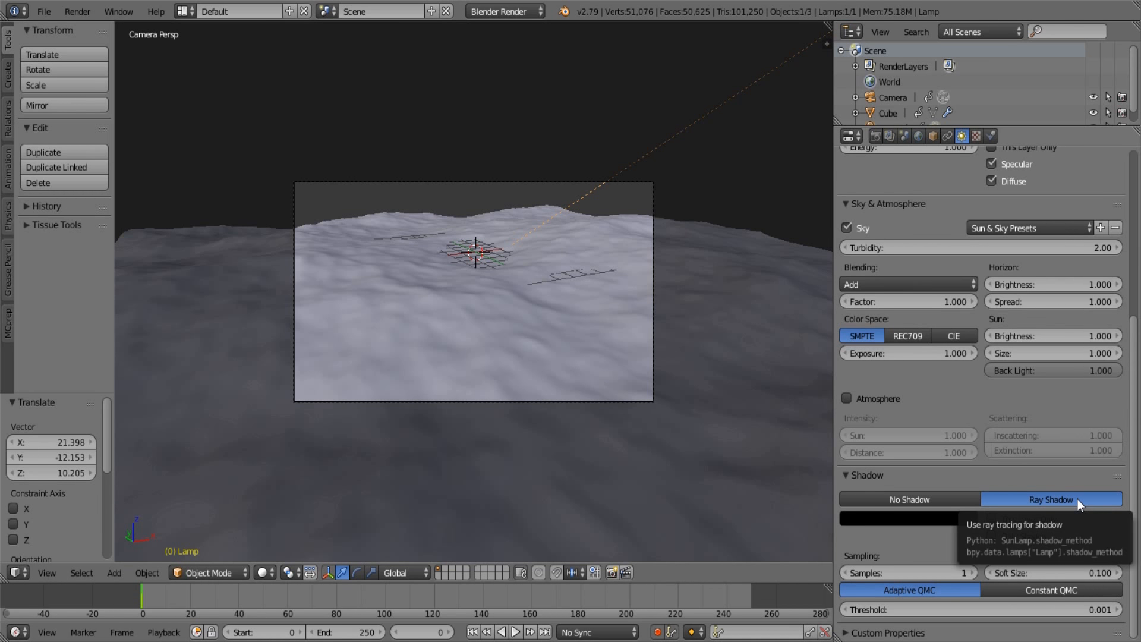
pyautogui.scroll(1, 1078, 498)
# Preview the ocean and sky in Rendered shading from several angles, and return to the camera view in Material shading
pyautogui.click(262, 573)
pyautogui.click(325, 459)
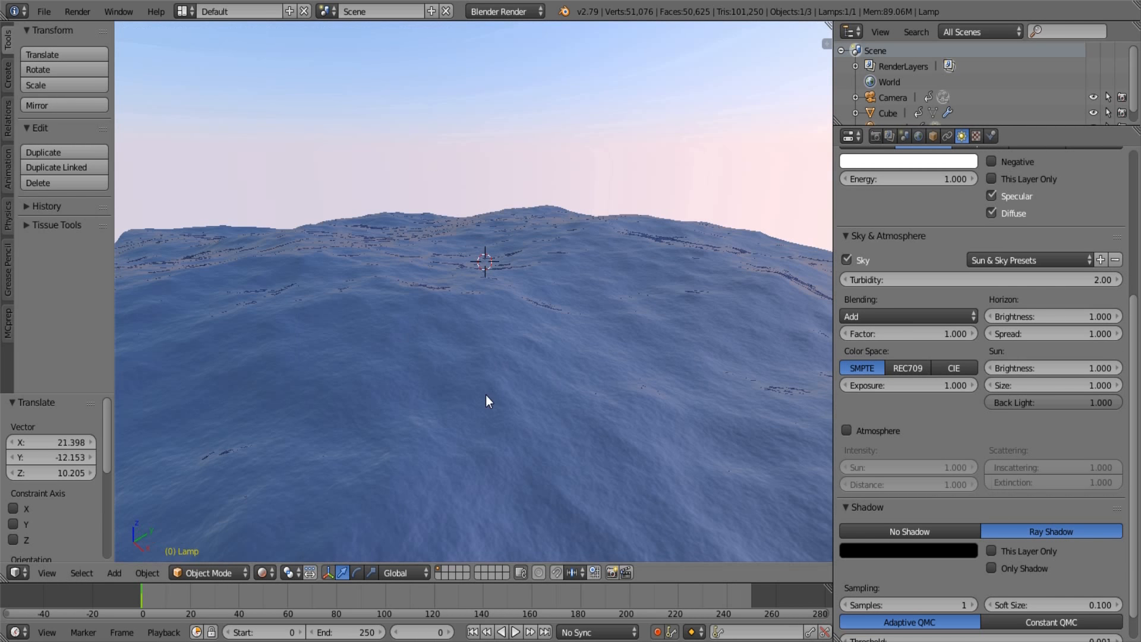
pyautogui.moveTo(491, 394); pyautogui.dragTo(482, 338, button='middle')
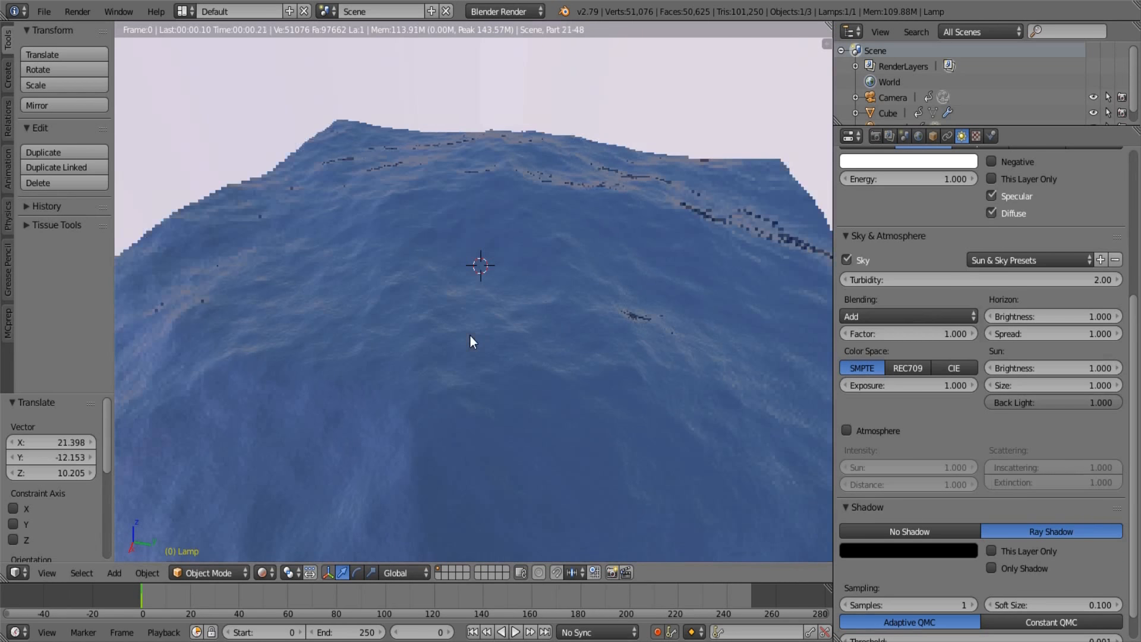
pyautogui.scroll(2, 469, 336)
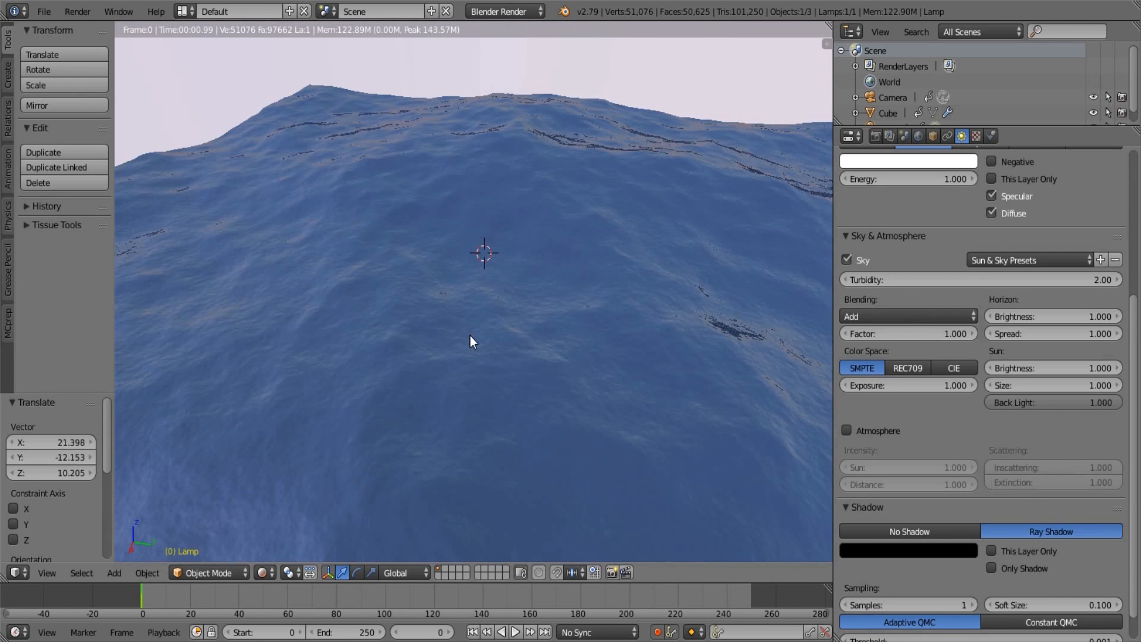
pyautogui.moveTo(716, 248); pyautogui.dragTo(479, 257, button='middle')
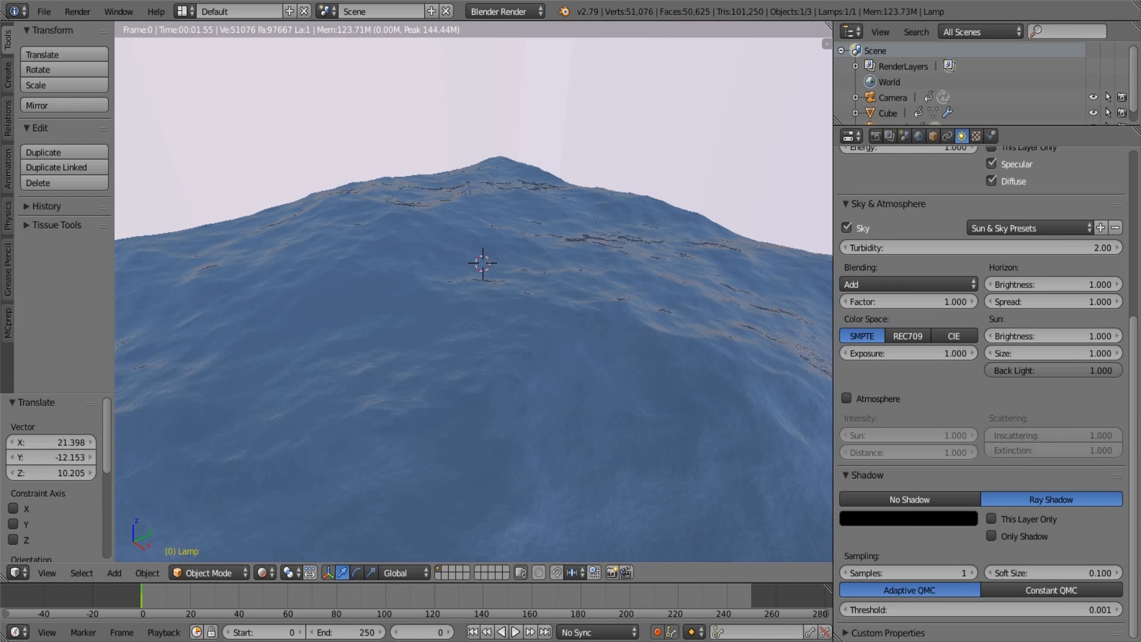
pyautogui.click(264, 573)
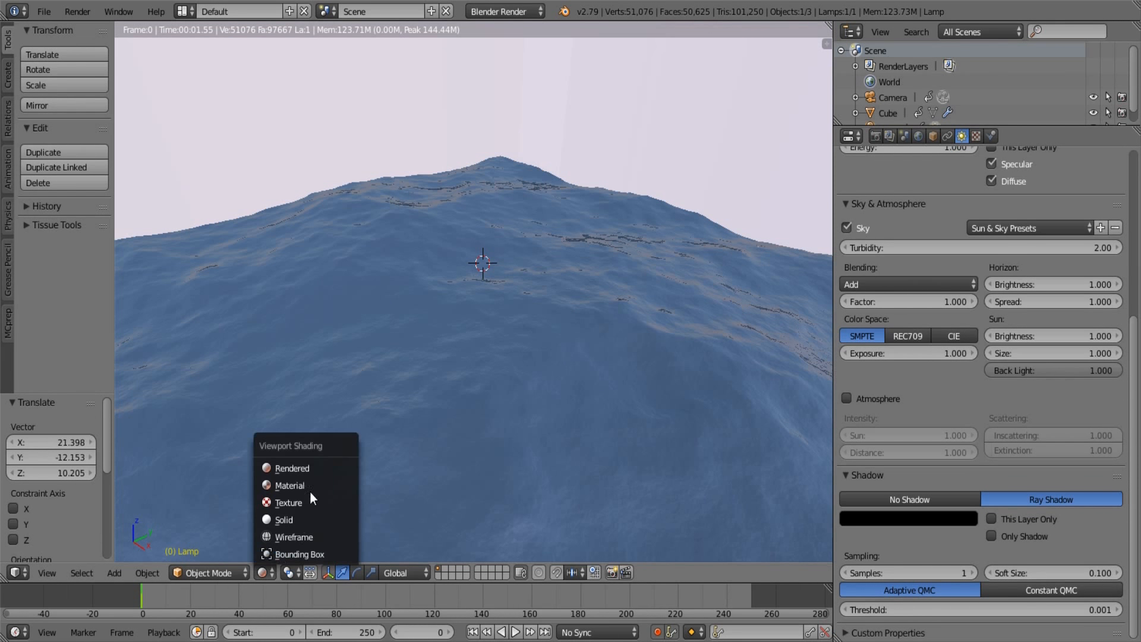
pyautogui.click(306, 489)
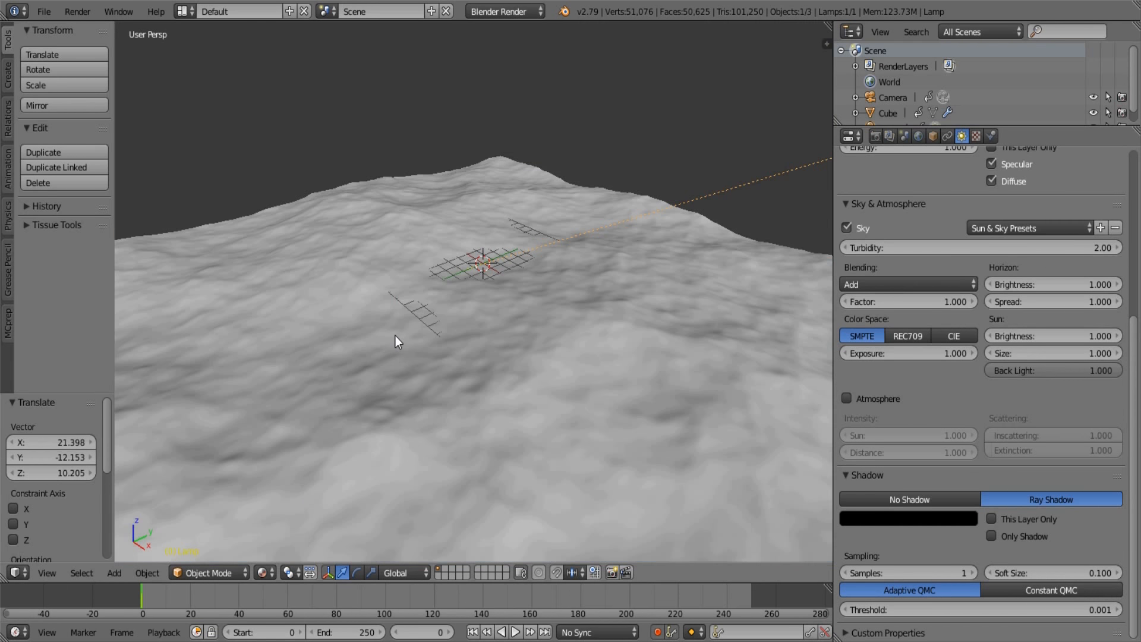
pyautogui.press('KP_0')
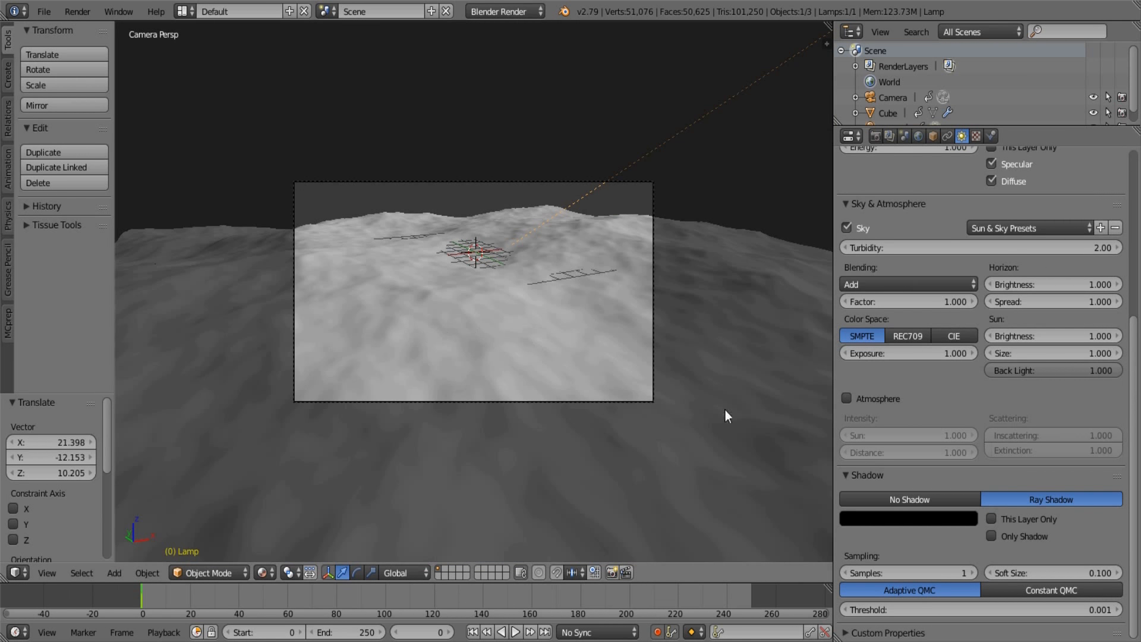
# Select the camera and adjust its sensor size, trying 56 and settling on 50
pyautogui.rightClick(651, 201)
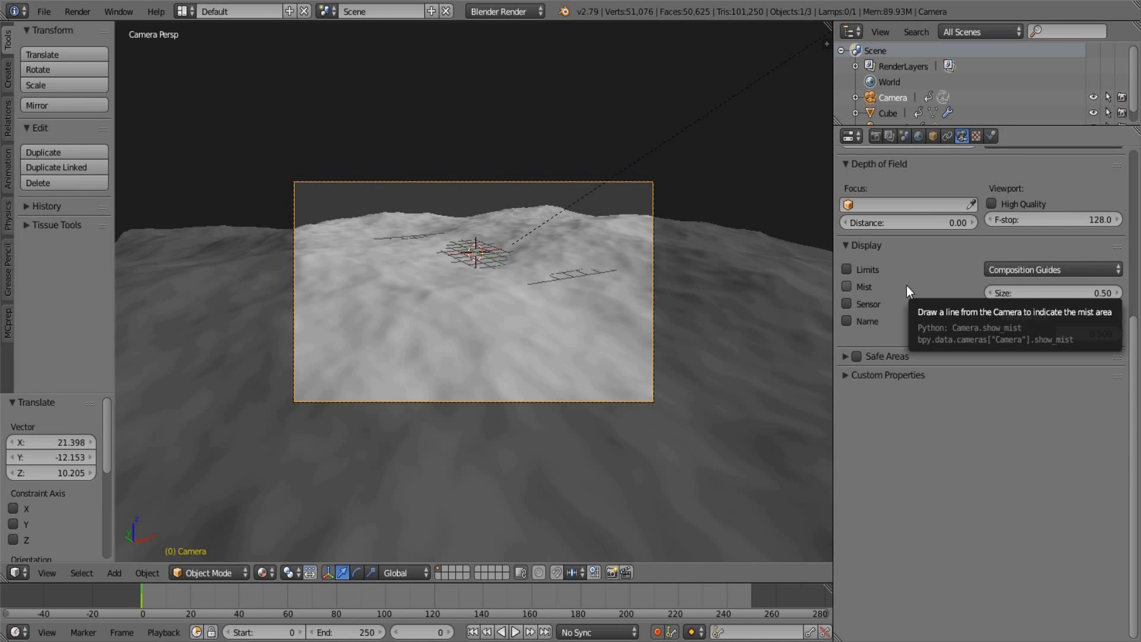
pyautogui.scroll(10, 891, 279)
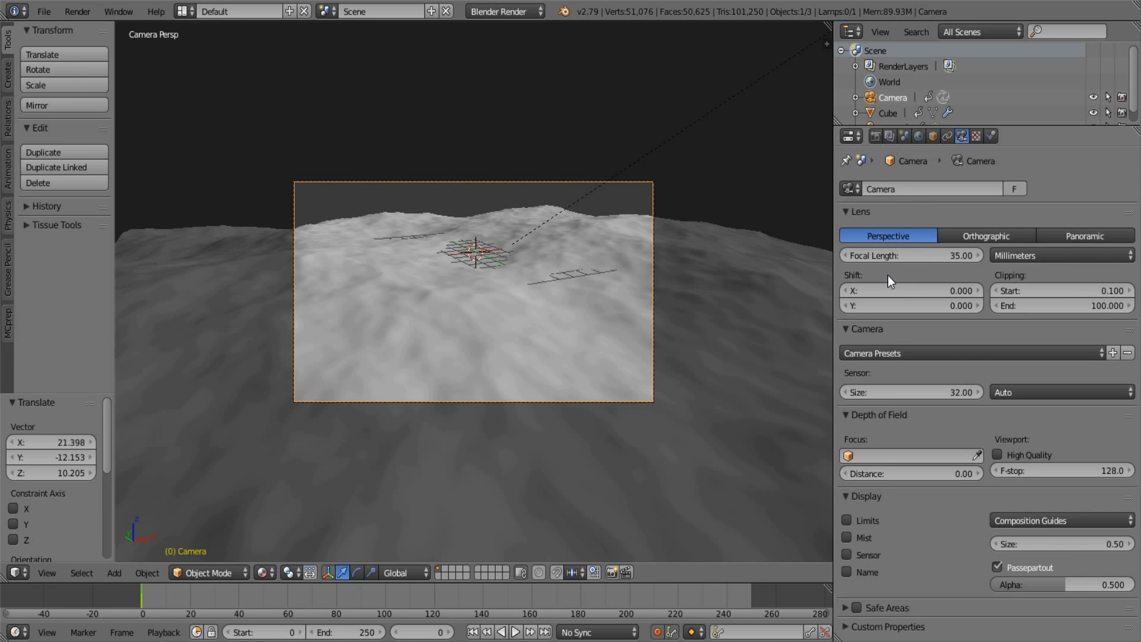
pyautogui.click(894, 390)
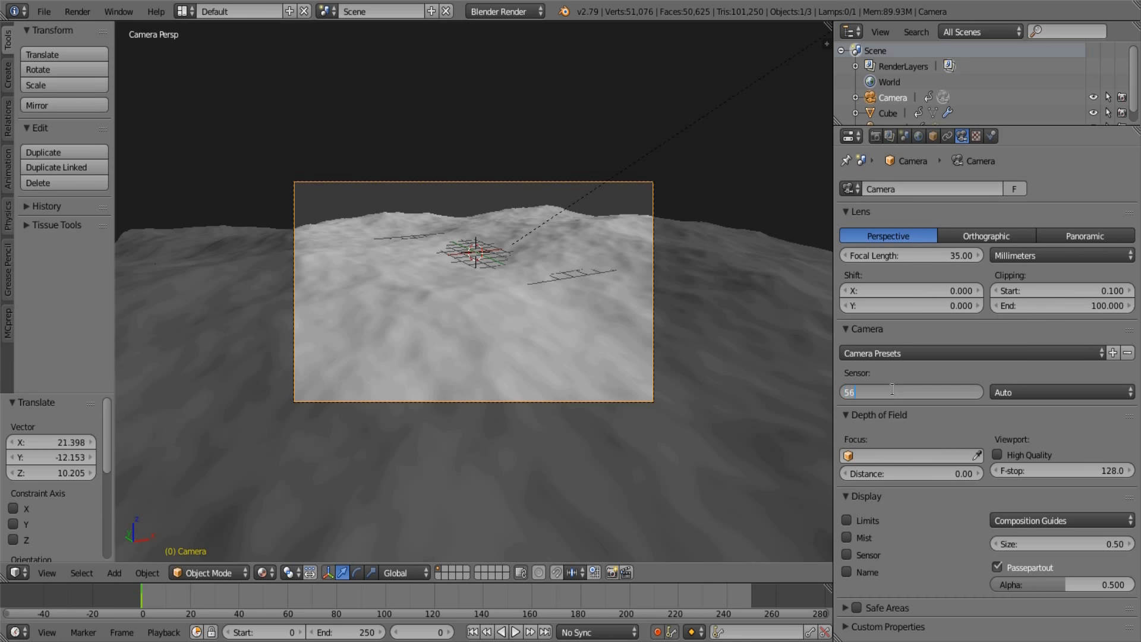
pyautogui.write('56')
pyautogui.press('Return')
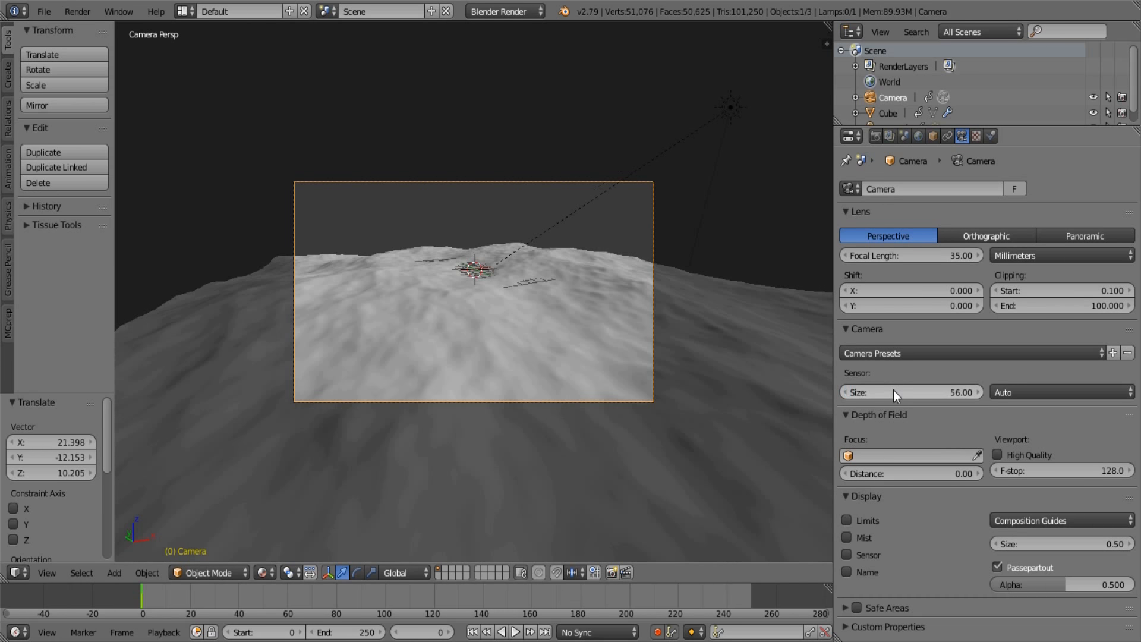
pyautogui.click(943, 394)
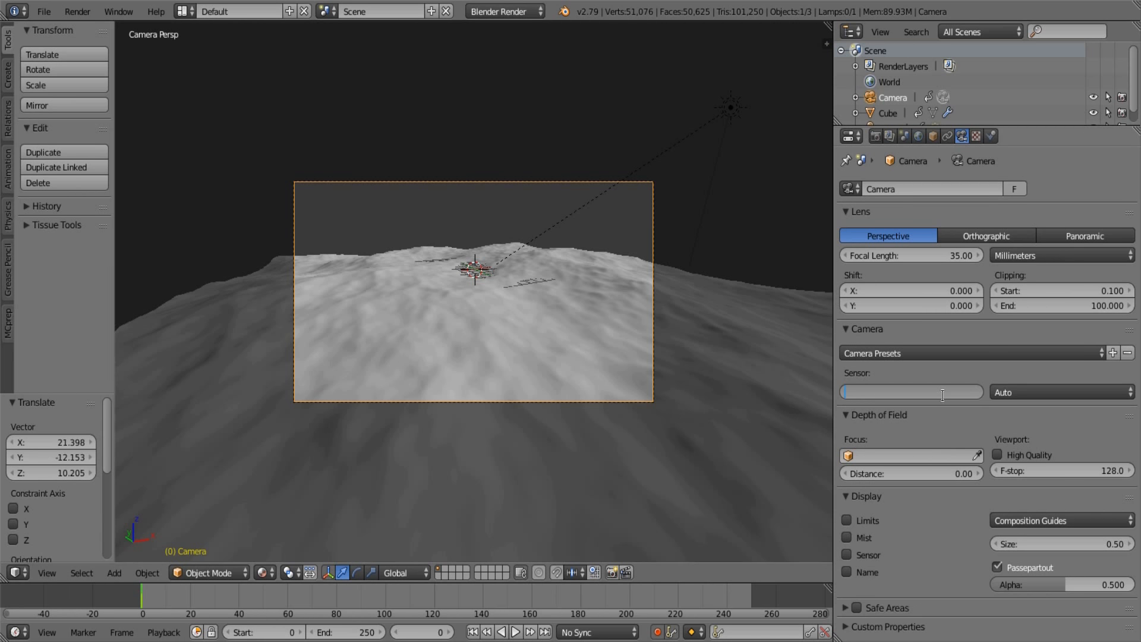
pyautogui.press('Return')
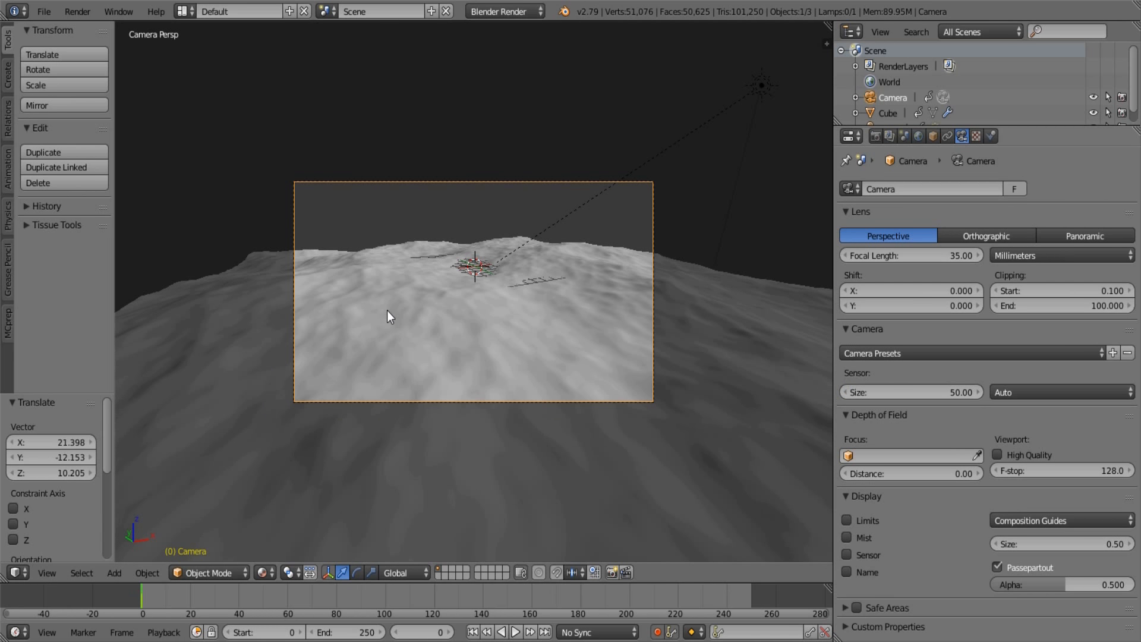
# Fly the camera backward to reframe the ocean for the start of the shot, with the horizon near the frame's upper edge
pyautogui.hotkey('shift', 'f')
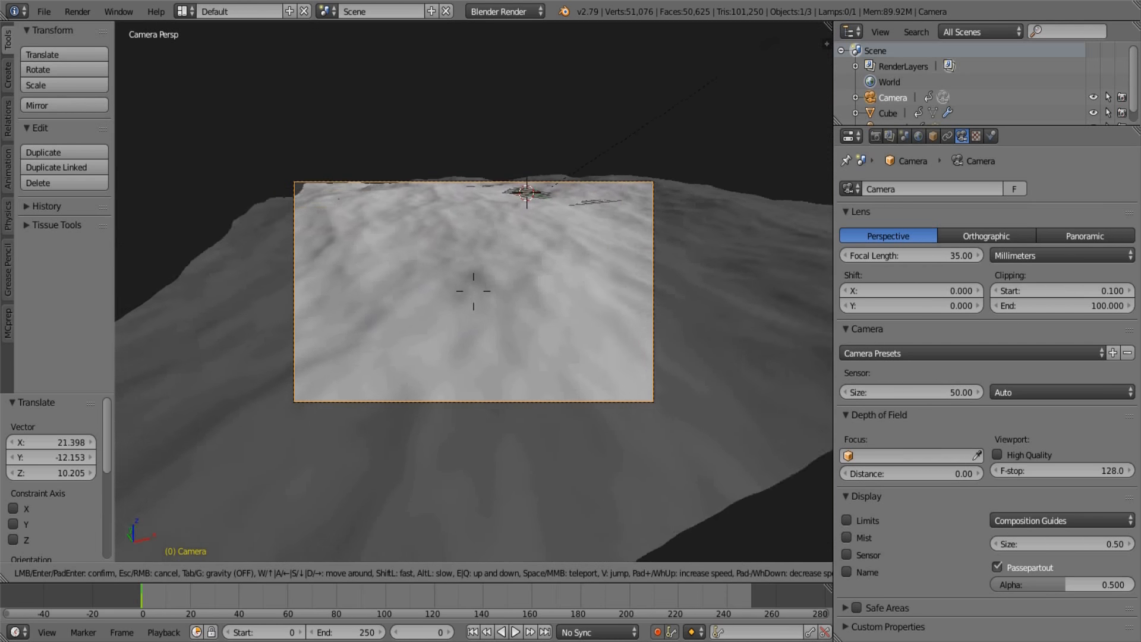
pyautogui.press('s')
pyautogui.press('d')
pyautogui.press('a')
pyautogui.press('s')
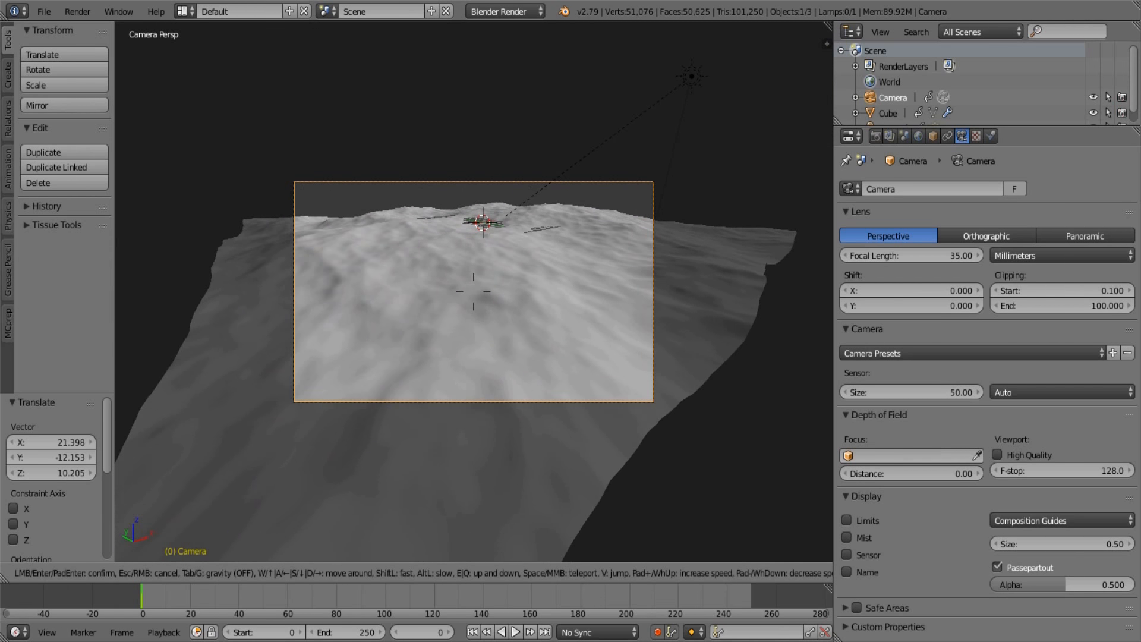
pyautogui.click(473, 291)
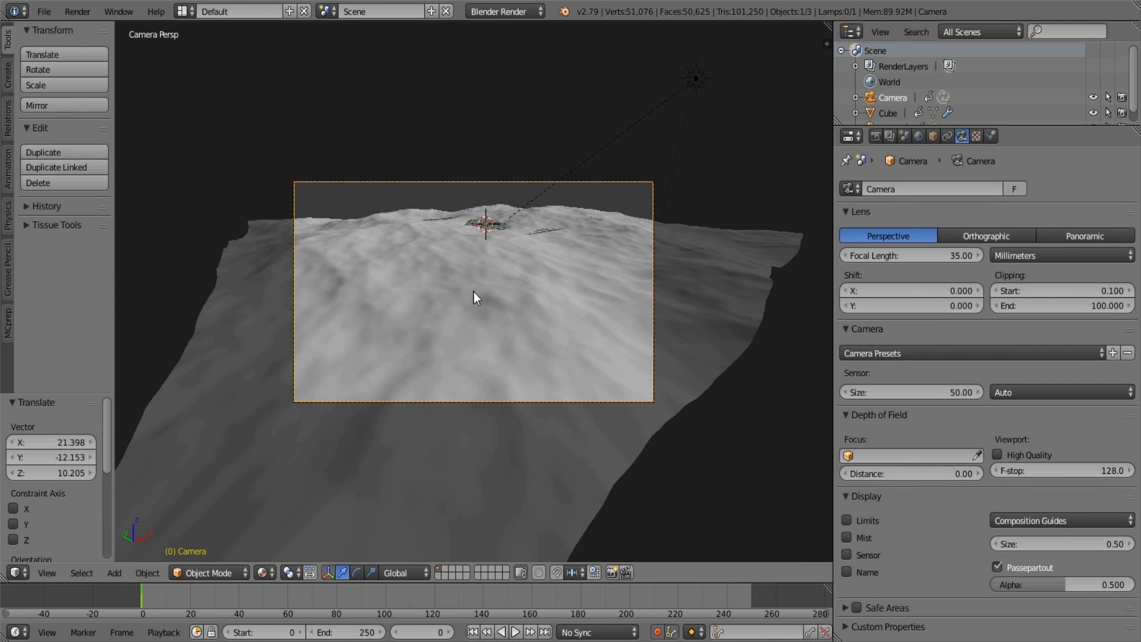
# Make LocRotScale the active keying set and advance the timeline to frame 249
pyautogui.click(736, 632)
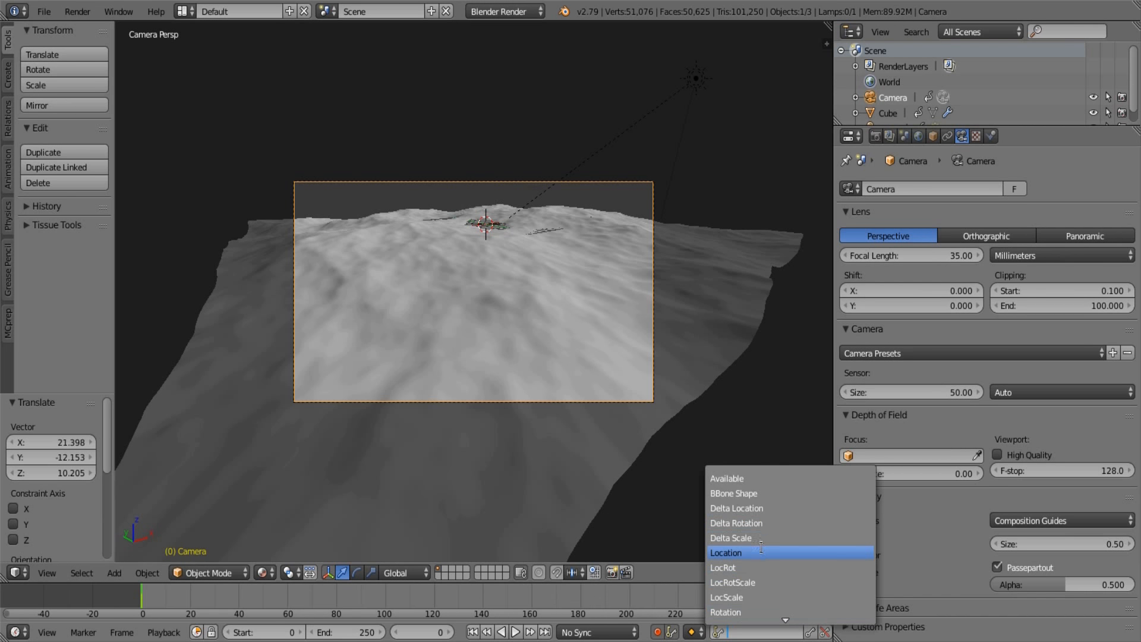
pyautogui.click(747, 582)
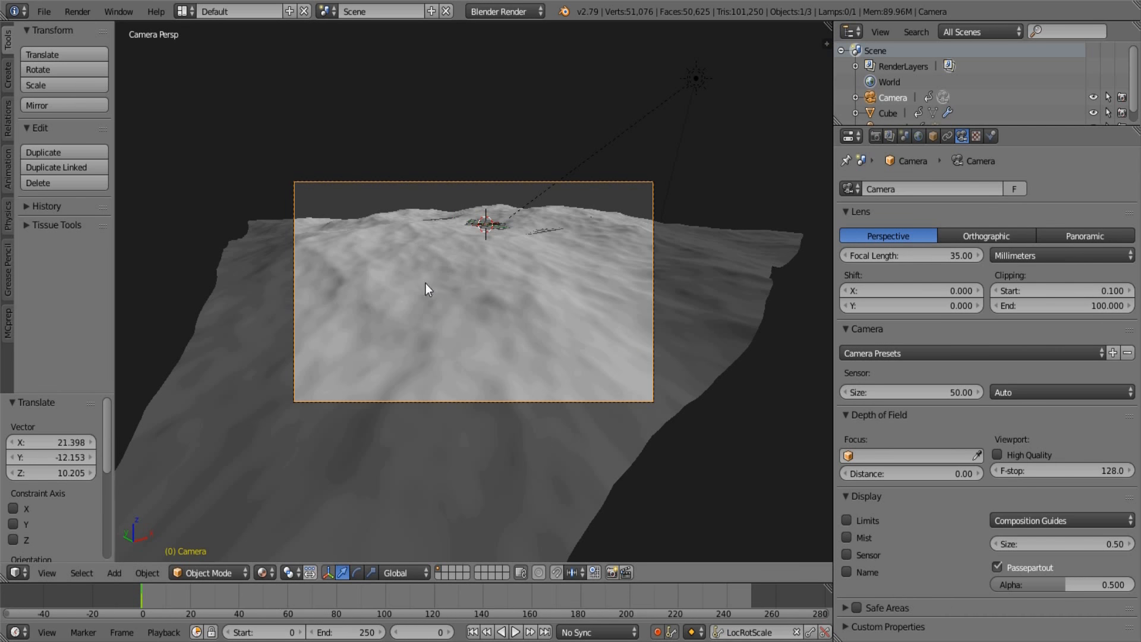
pyautogui.moveTo(136, 594); pyautogui.dragTo(748, 600)
# Fly the camera forward low across the ocean for its end pose at frame 249, and play back the camera move
pyautogui.hotkey('shift', 'f')
pyautogui.press('w')
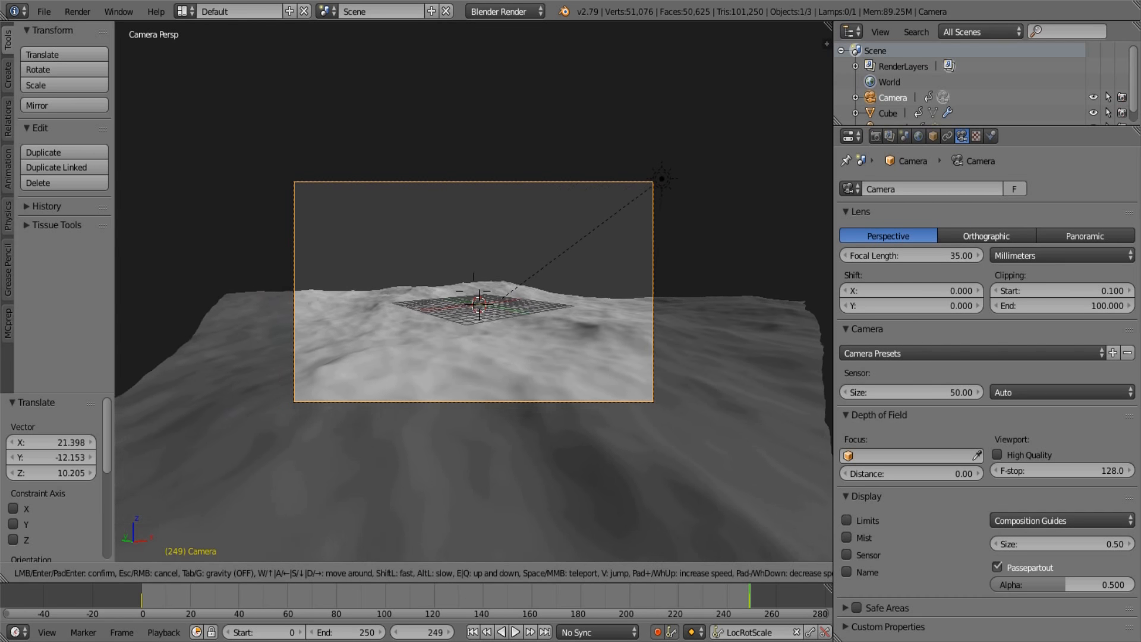
pyautogui.press('w')
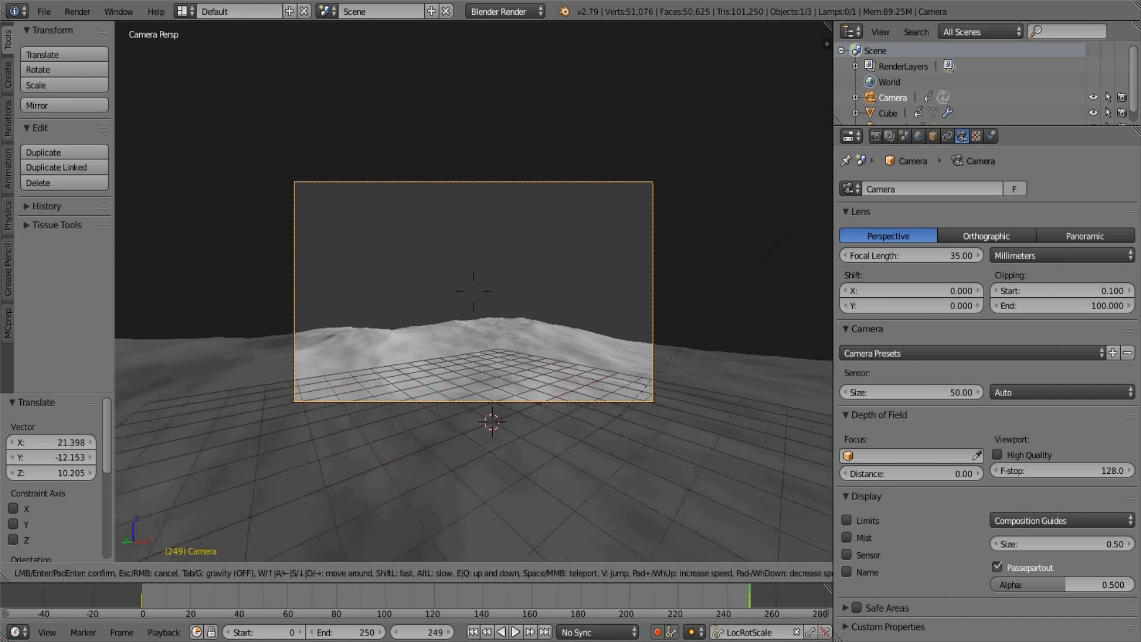
pyautogui.press('w')
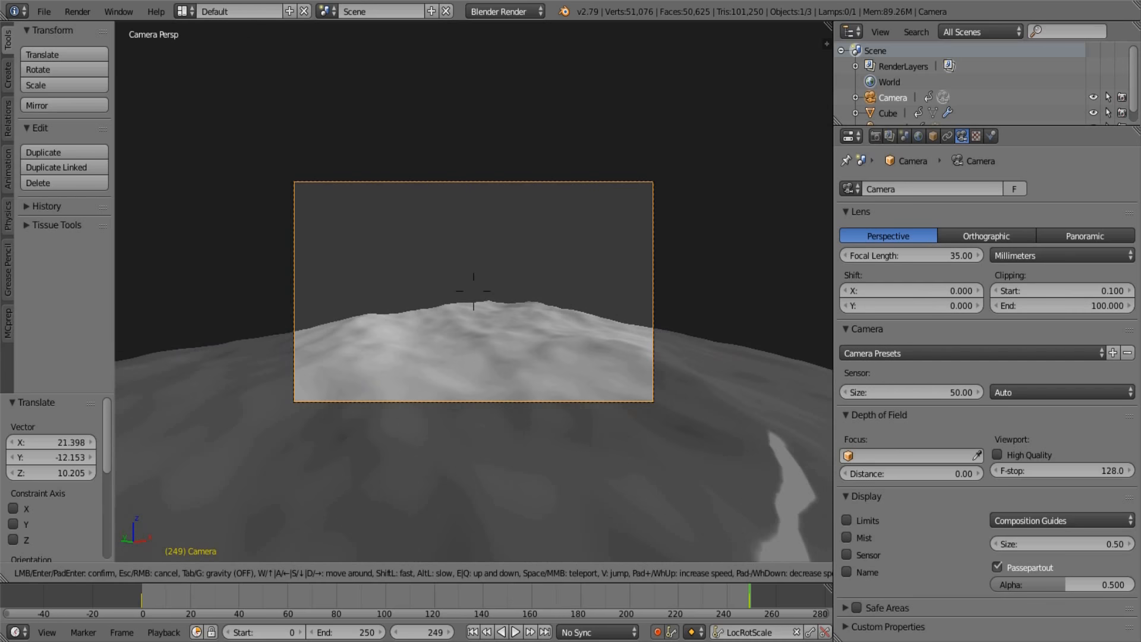
pyautogui.press('w')
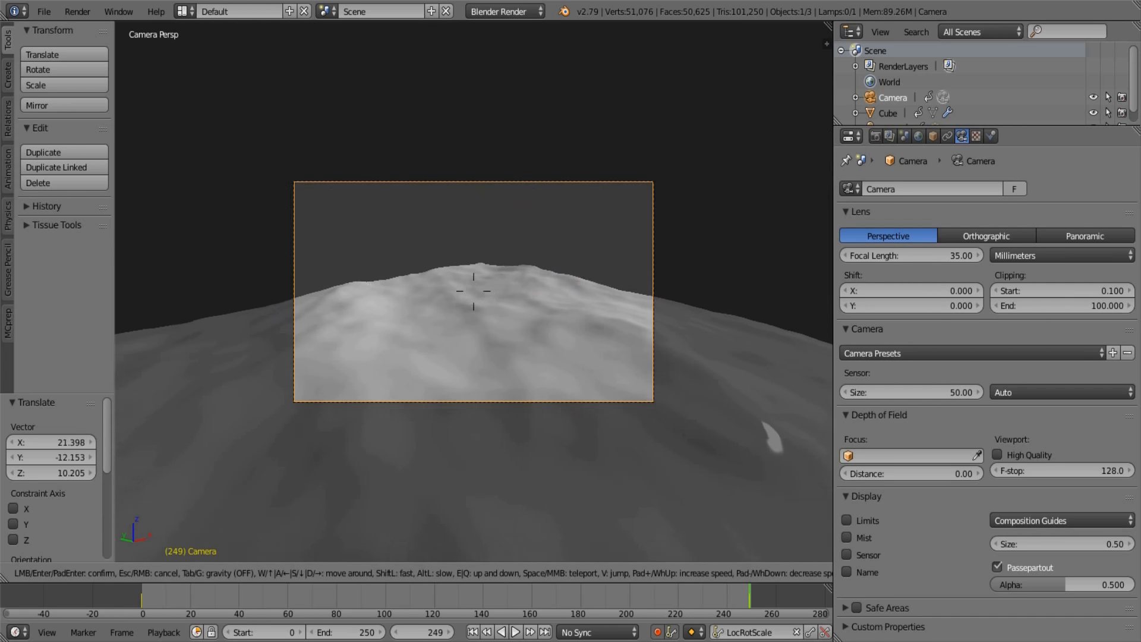
pyautogui.press('w')
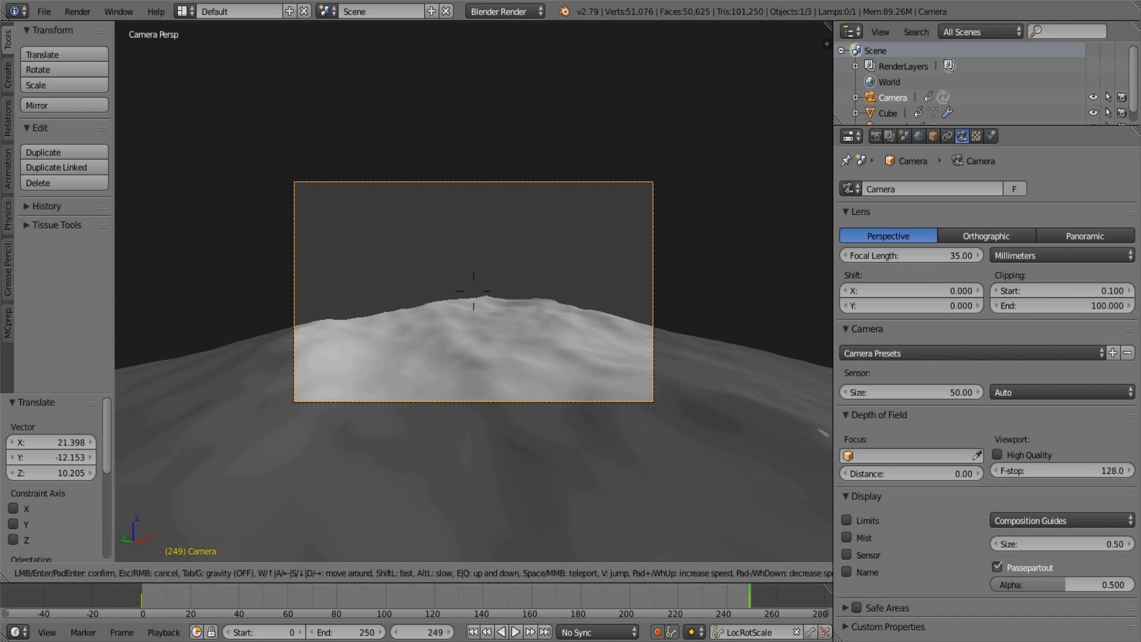
pyautogui.press('Return')
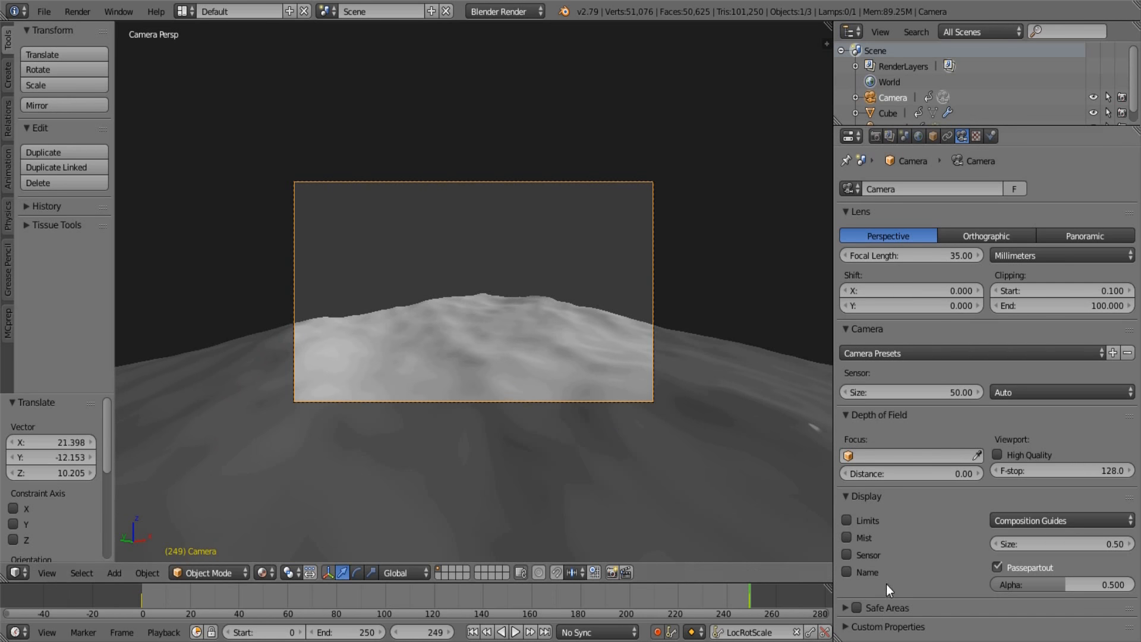
pyautogui.hotkey('alt', 'a')
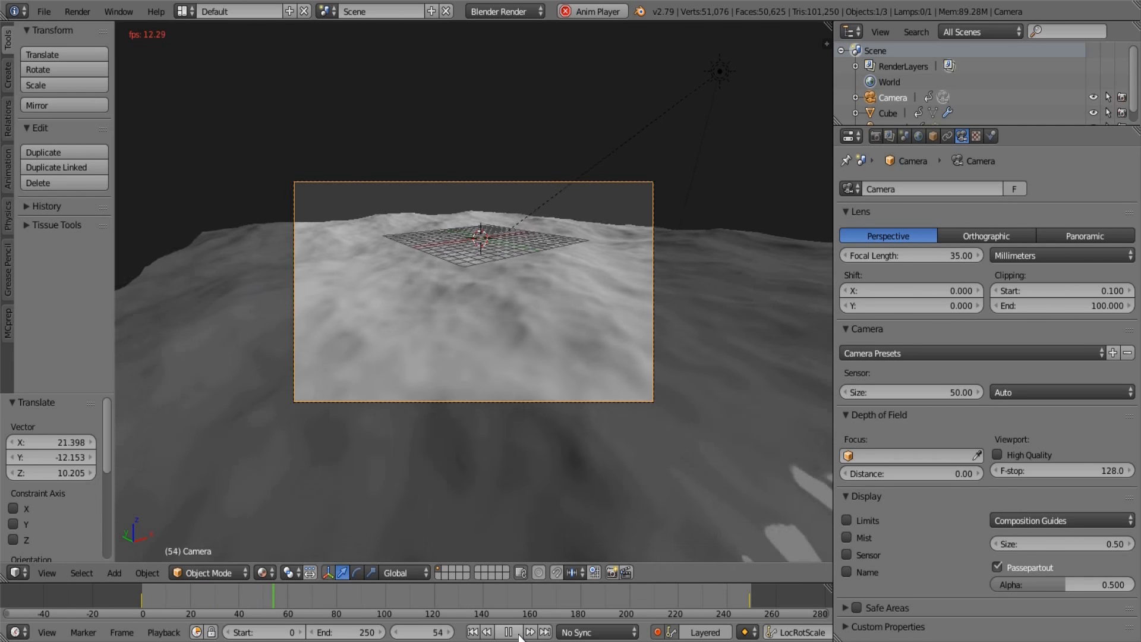
pyautogui.click(516, 633)
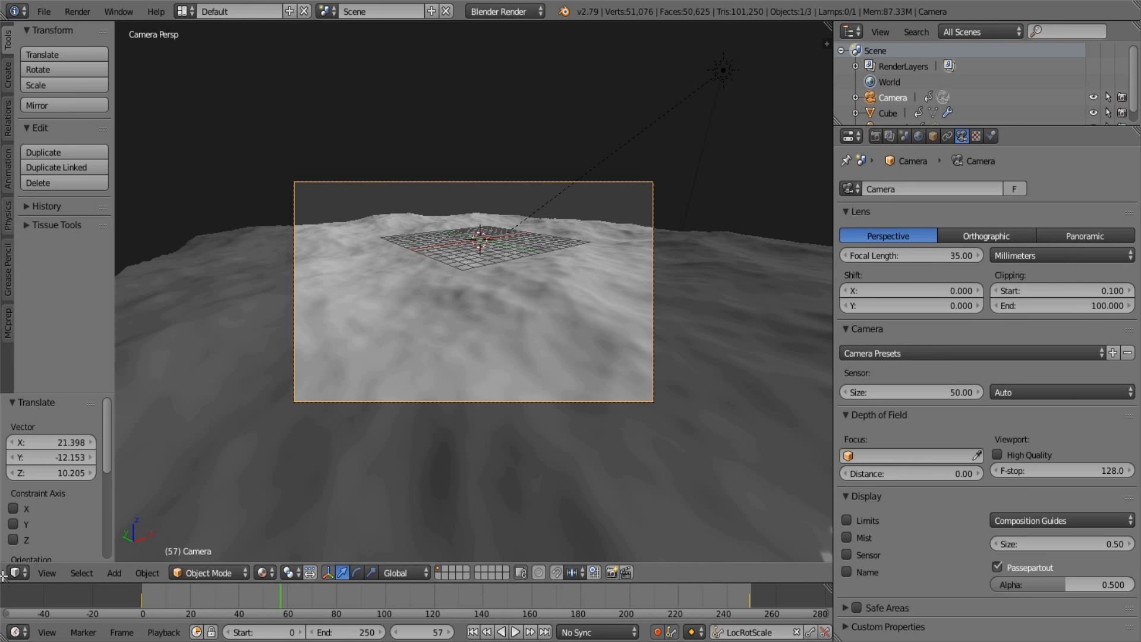
# Split the 3D viewport vertically into two areas and turn one of them into a Graph Editor
pyautogui.moveTo(3, 575); pyautogui.dragTo(493, 445)
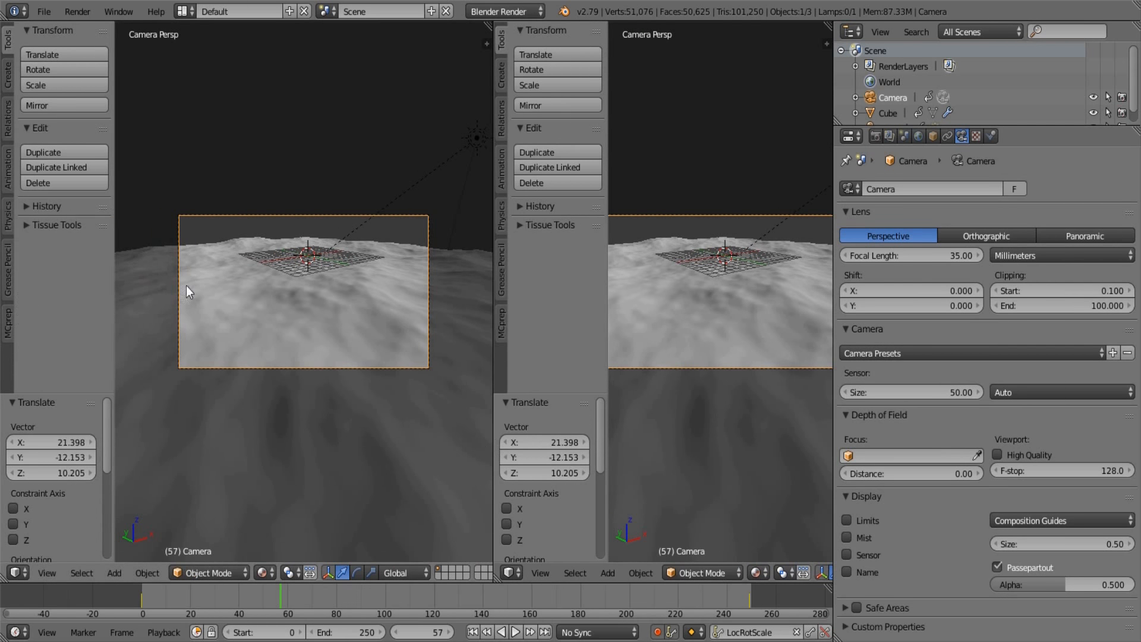
pyautogui.click(16, 573)
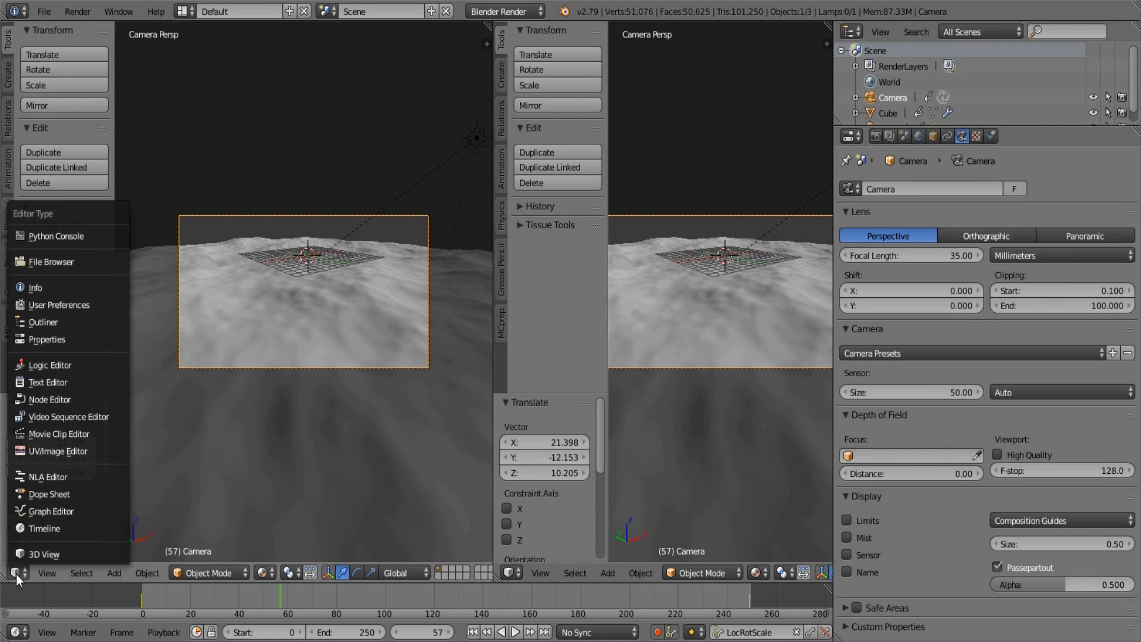
pyautogui.click(51, 511)
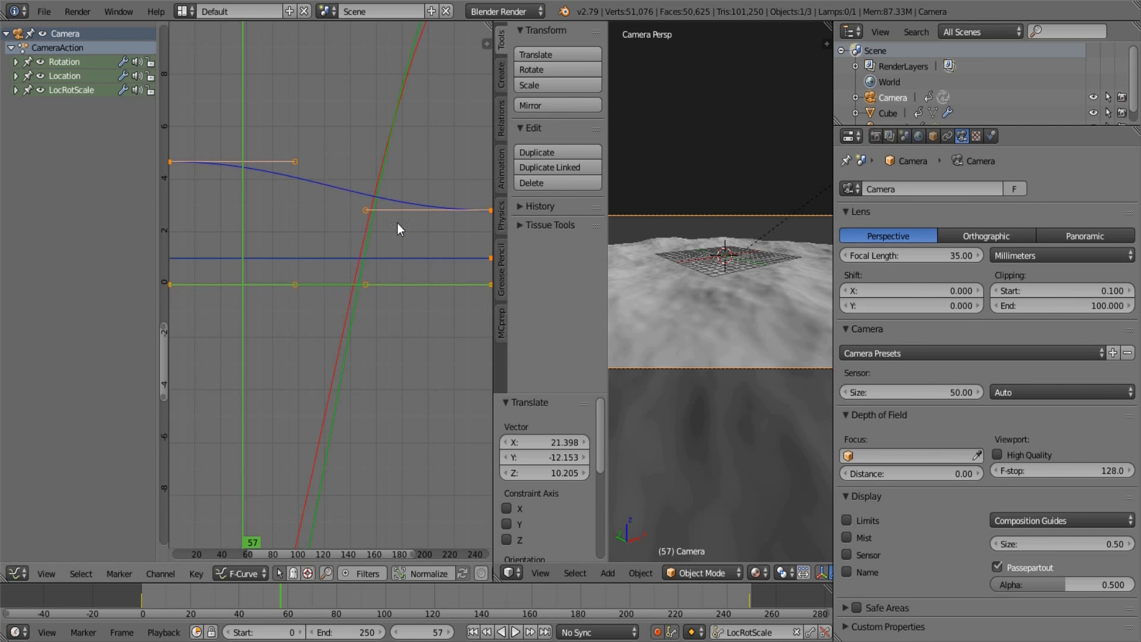
# Fit all the camera's animation curves in view and set their keyframe handle type to Vector
pyautogui.press('Home')
pyautogui.press('v')
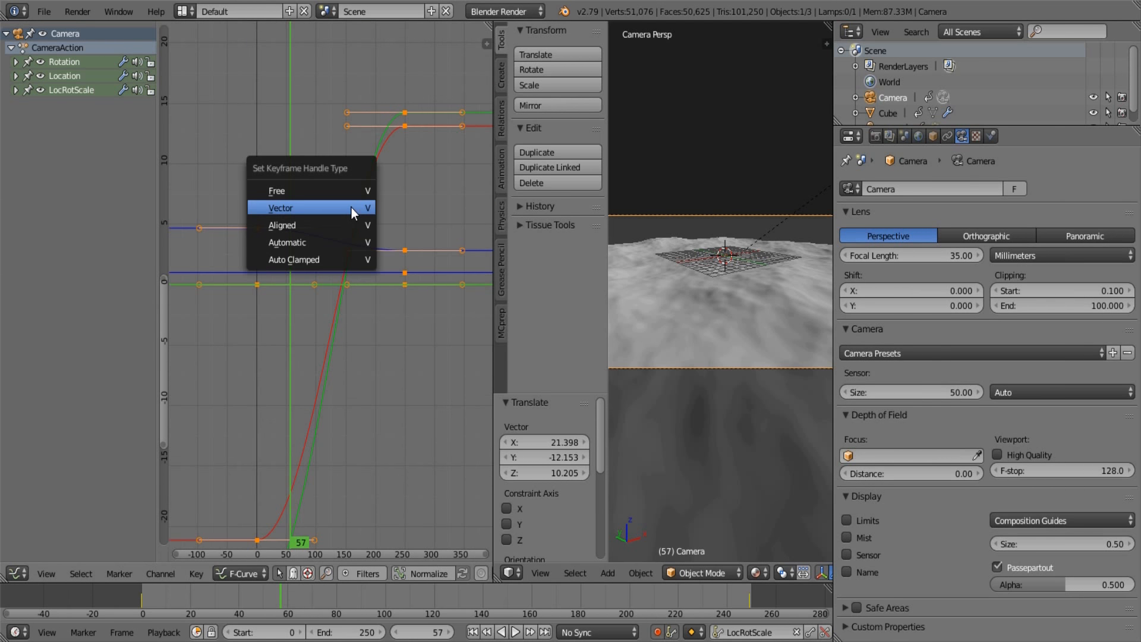
pyautogui.click(351, 208)
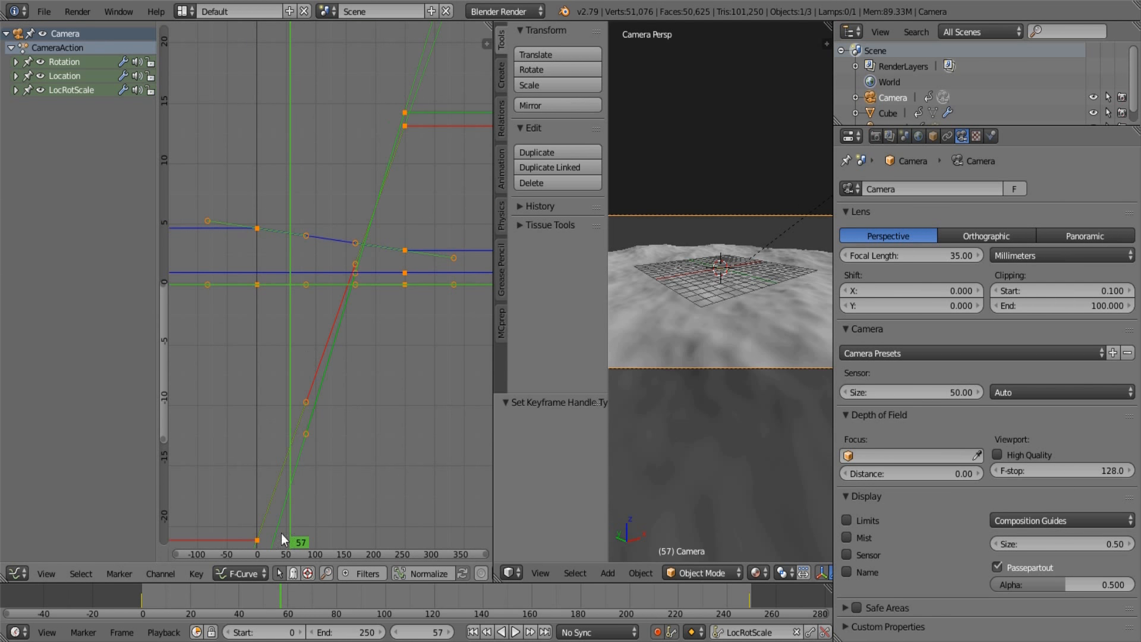
# Join the Graph Editor area into the 3D viewport so the camera view fills the space again
pyautogui.rightClick(493, 313)
pyautogui.click(480, 309)
pyautogui.click(415, 322)
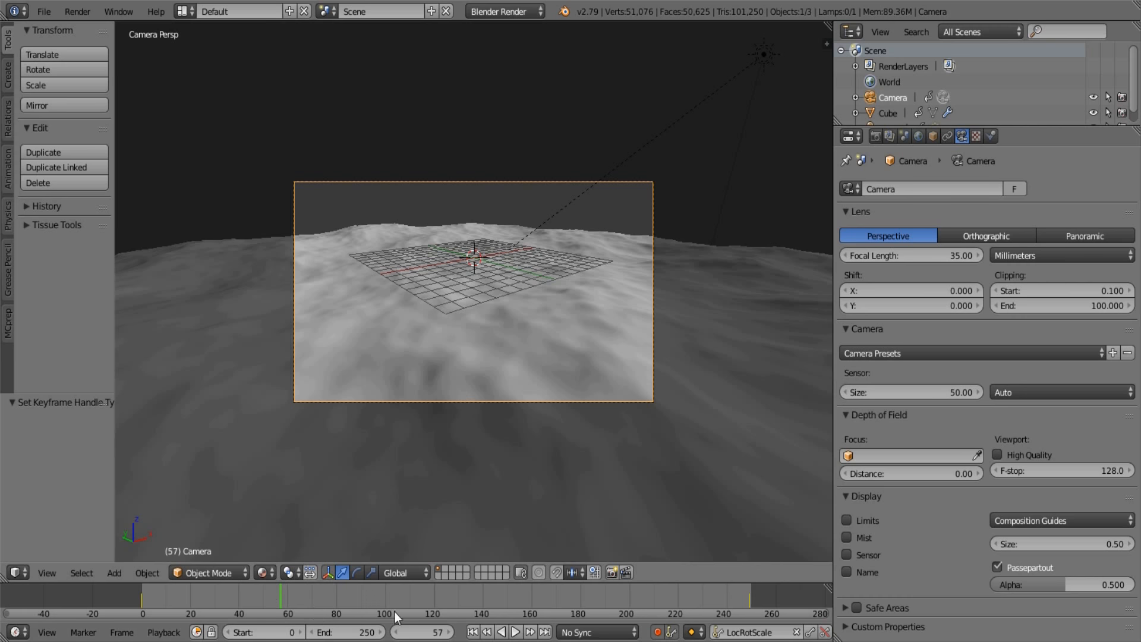
# Play back the camera flight over the ocean from frame 0
pyautogui.moveTo(316, 605); pyautogui.dragTo(124, 616)
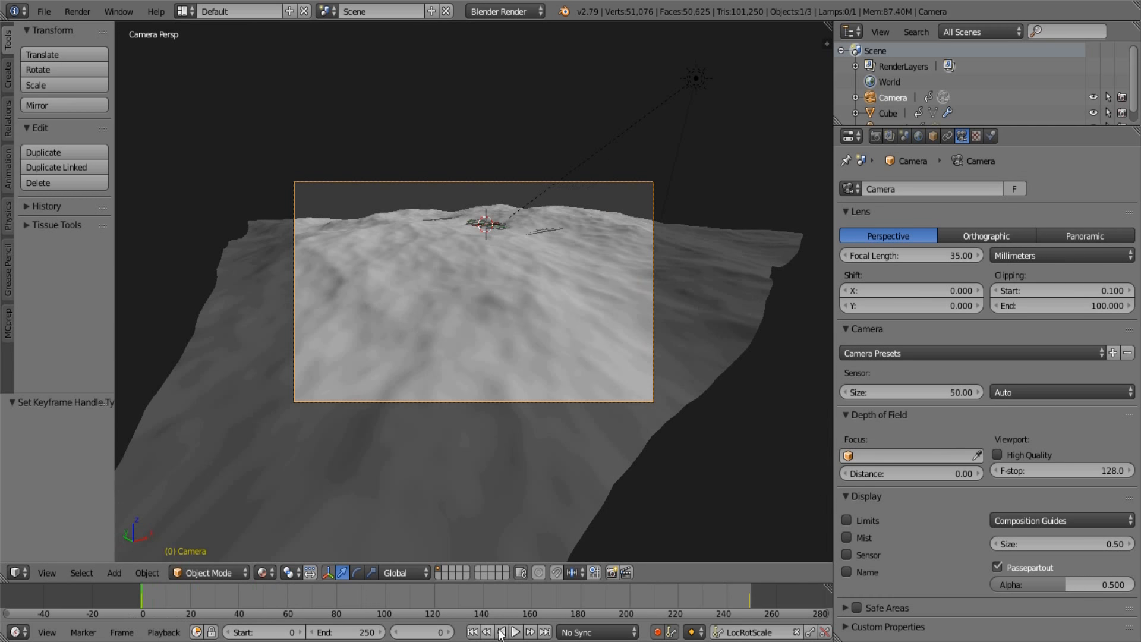
pyautogui.click(515, 632)
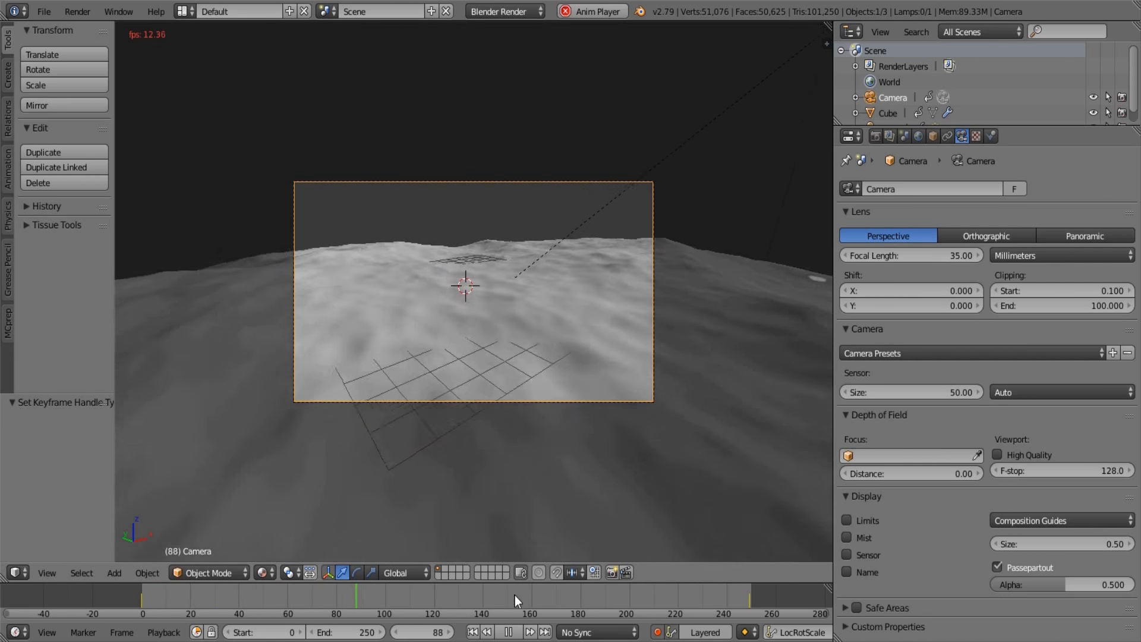
pyautogui.click(511, 632)
# Return the timeline to frame 0 and set the camera's clipping end to 500
pyautogui.scroll(-4, 544, 317)
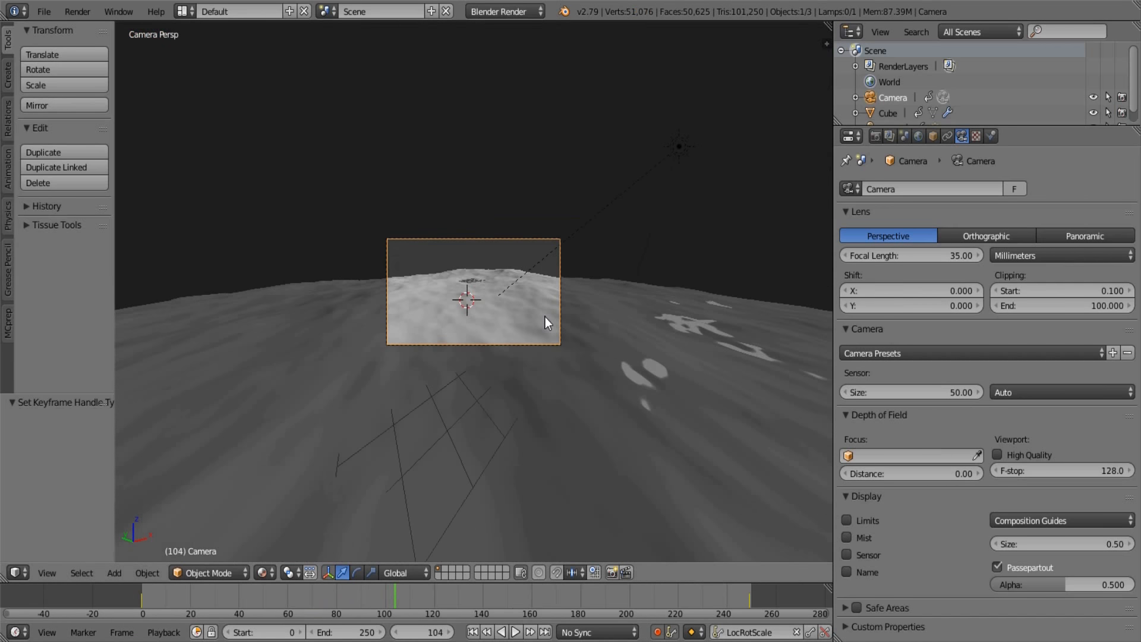
pyautogui.scroll(5, 545, 317)
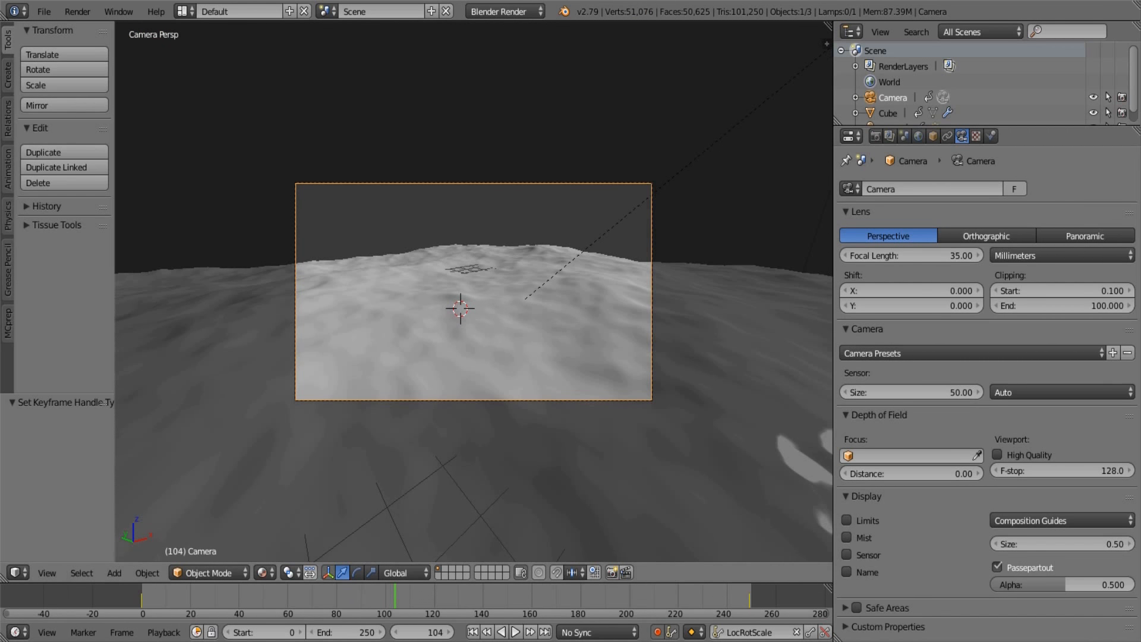
pyautogui.moveTo(393, 590); pyautogui.dragTo(141, 589)
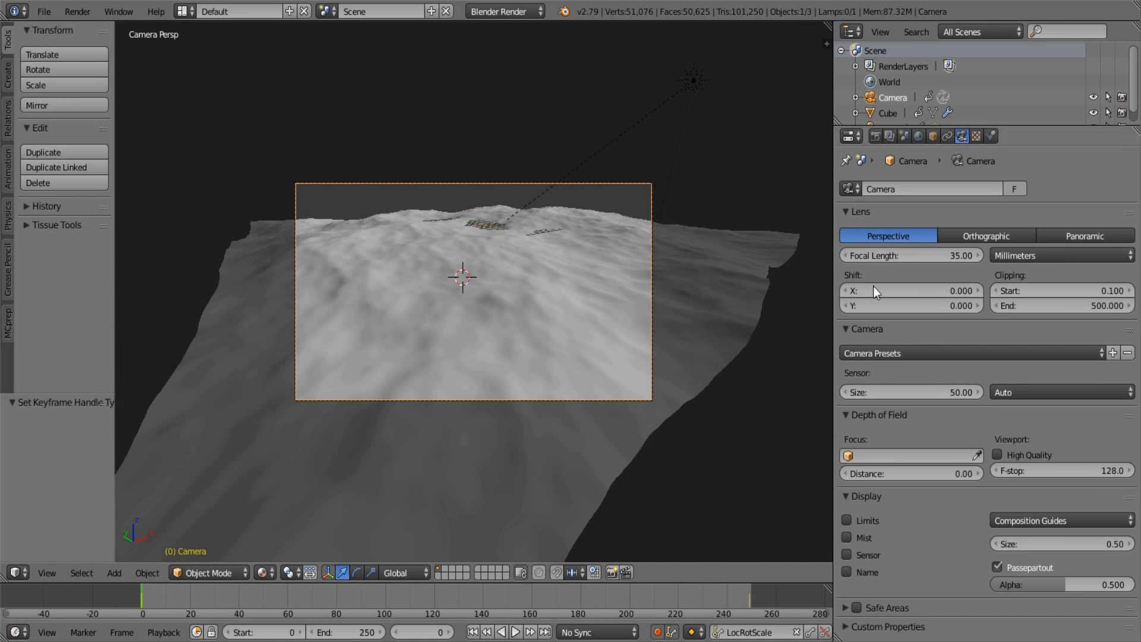
# Enlarge the ocean by setting its Ocean modifier's Repeat X and Repeat Y to 2
pyautogui.rightClick(697, 290)
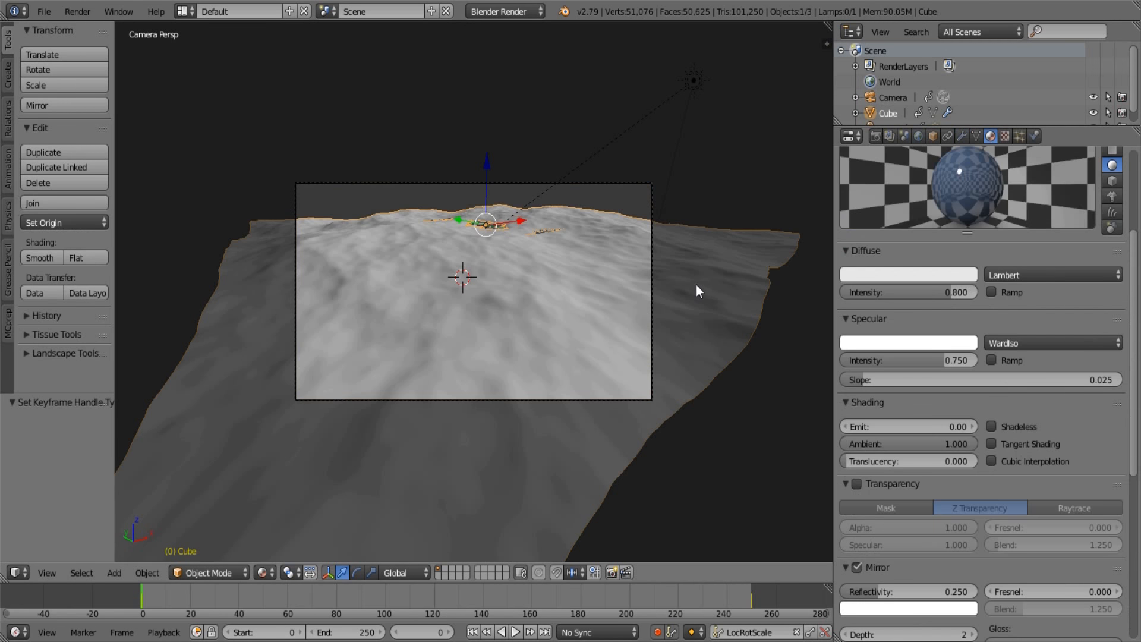
pyautogui.scroll(5, 950, 183)
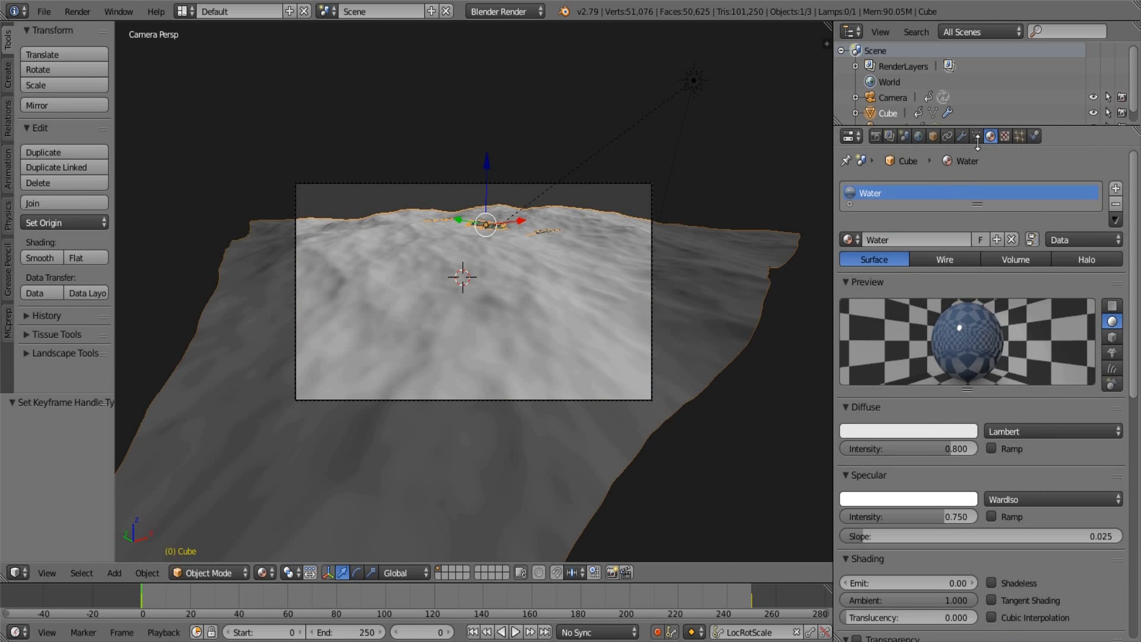
pyautogui.click(961, 136)
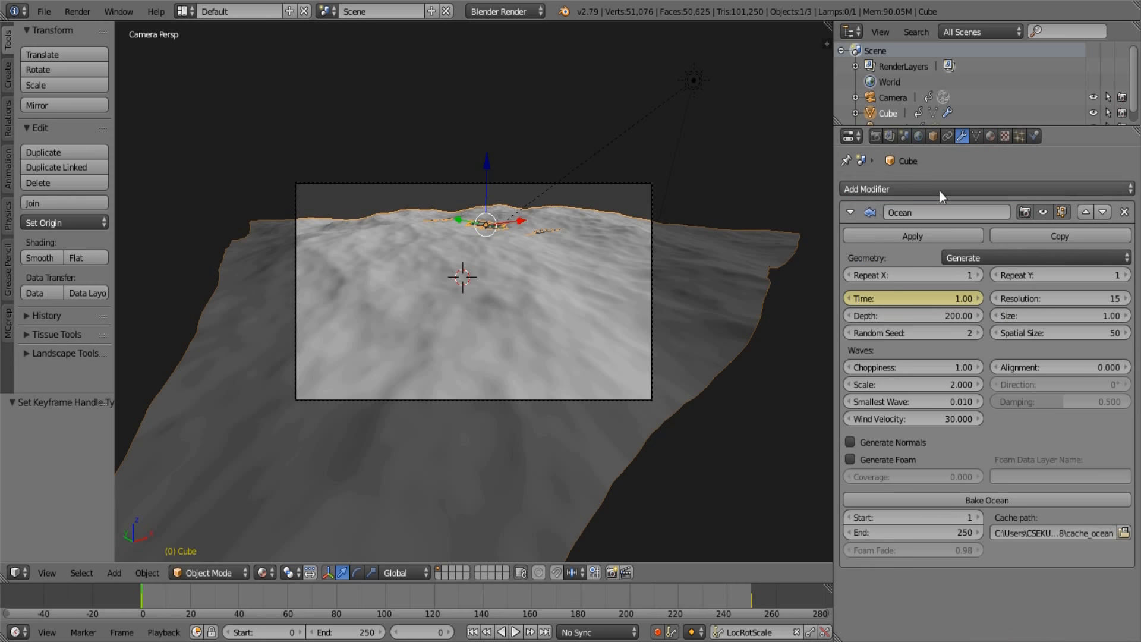
pyautogui.click(975, 275)
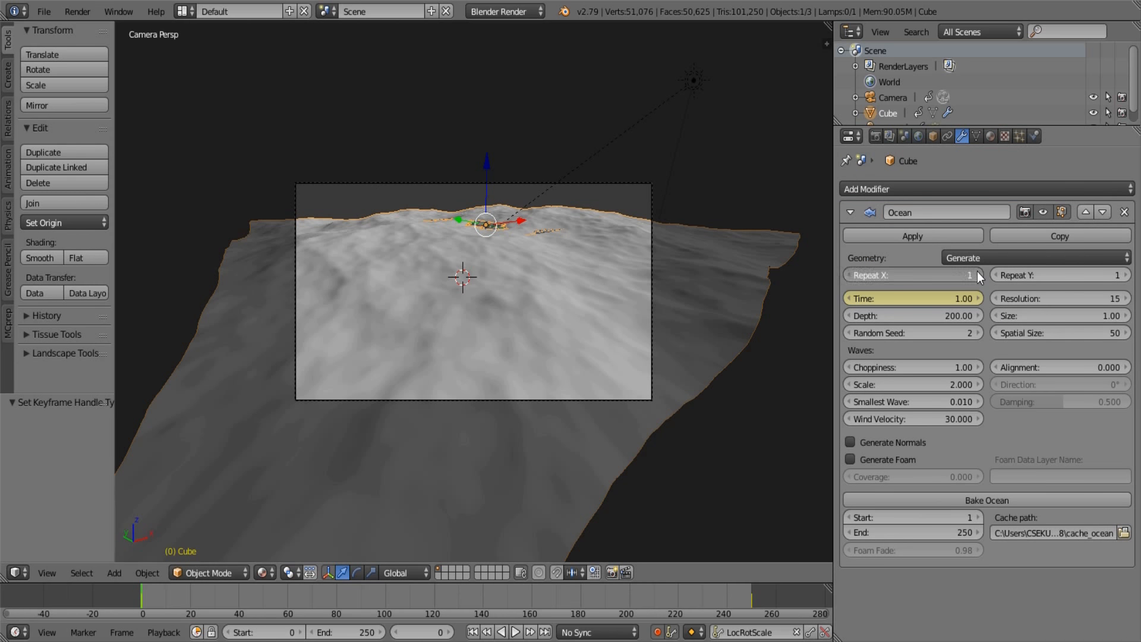
pyautogui.click(1127, 275)
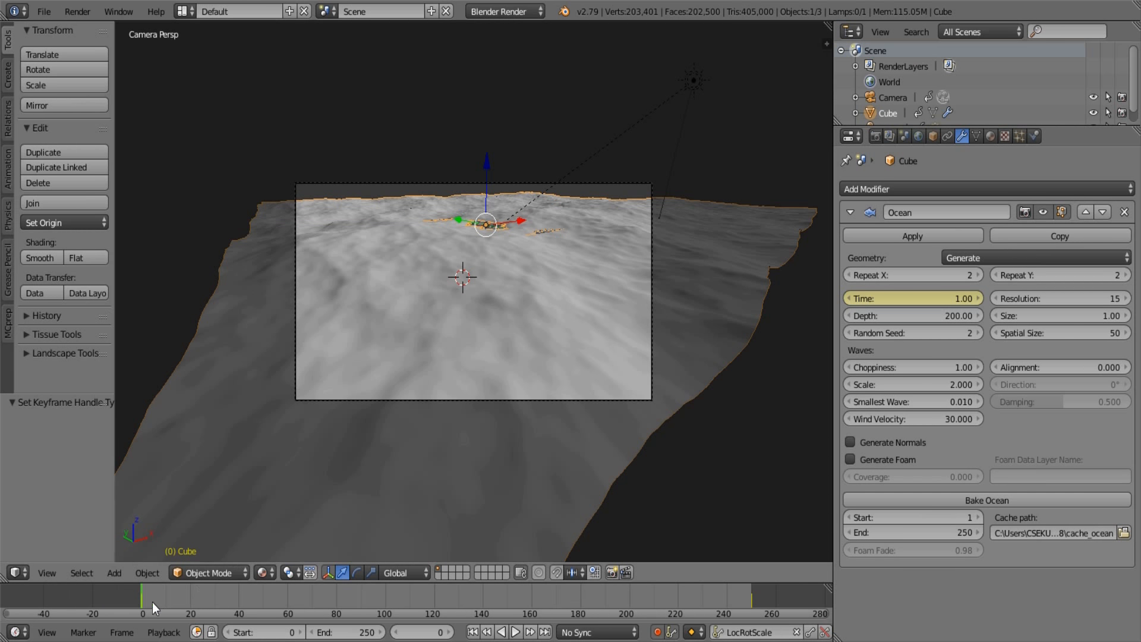
# Preview the enlarged ocean across the timeline through the camera and stop at frame 34
pyautogui.hotkey('alt', 'a')
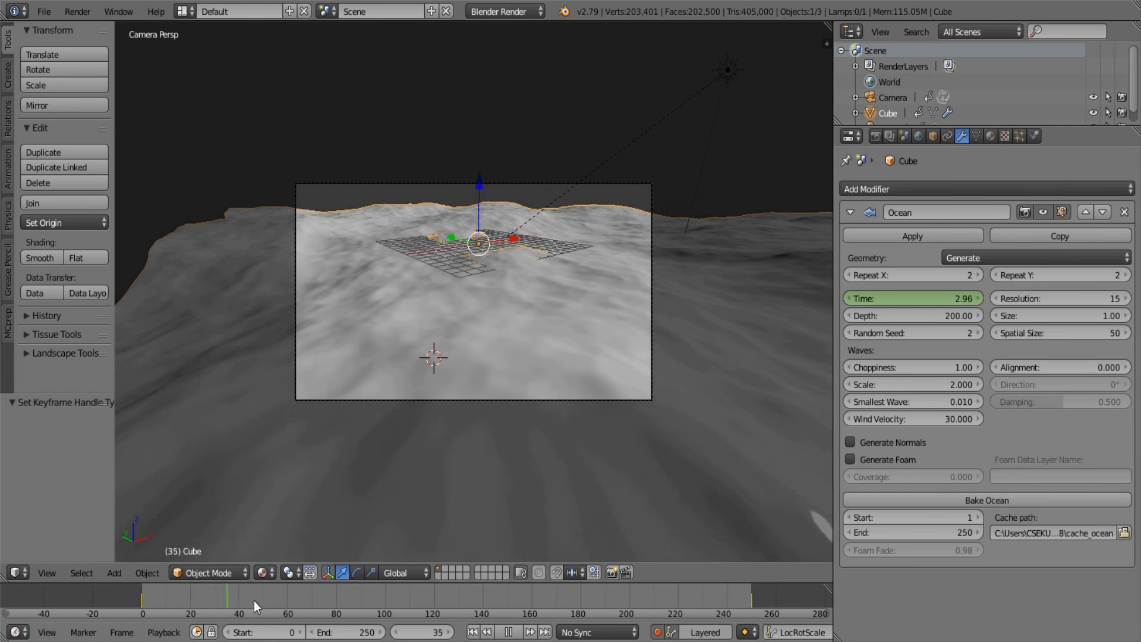
pyautogui.moveTo(254, 601); pyautogui.dragTo(629, 608)
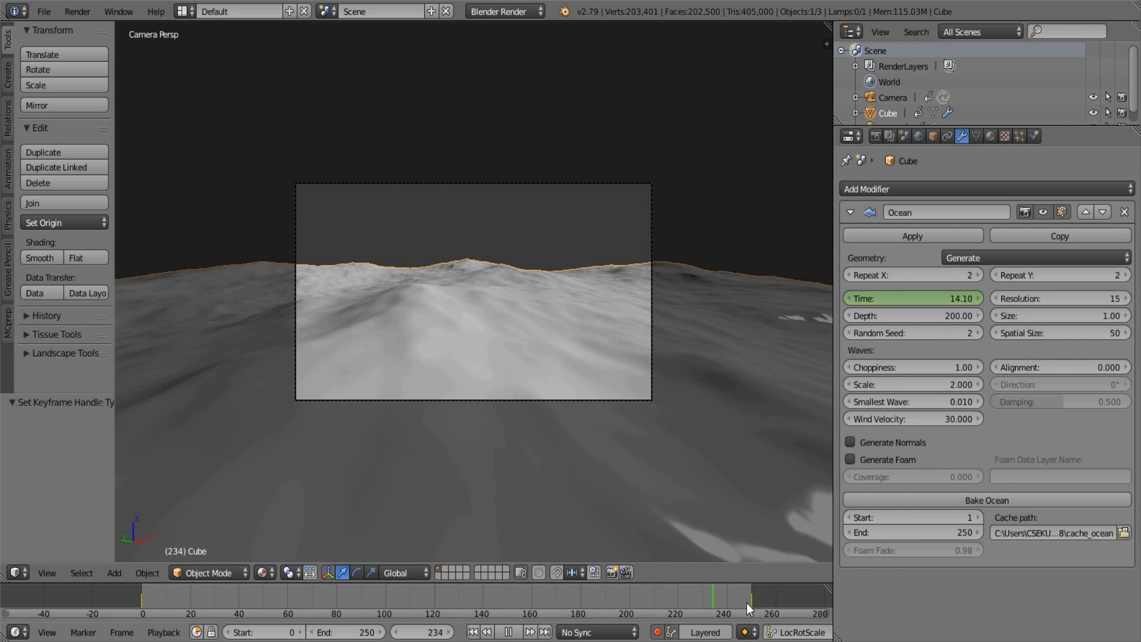
pyautogui.moveTo(730, 598); pyautogui.dragTo(224, 594)
pyautogui.click(405, 151)
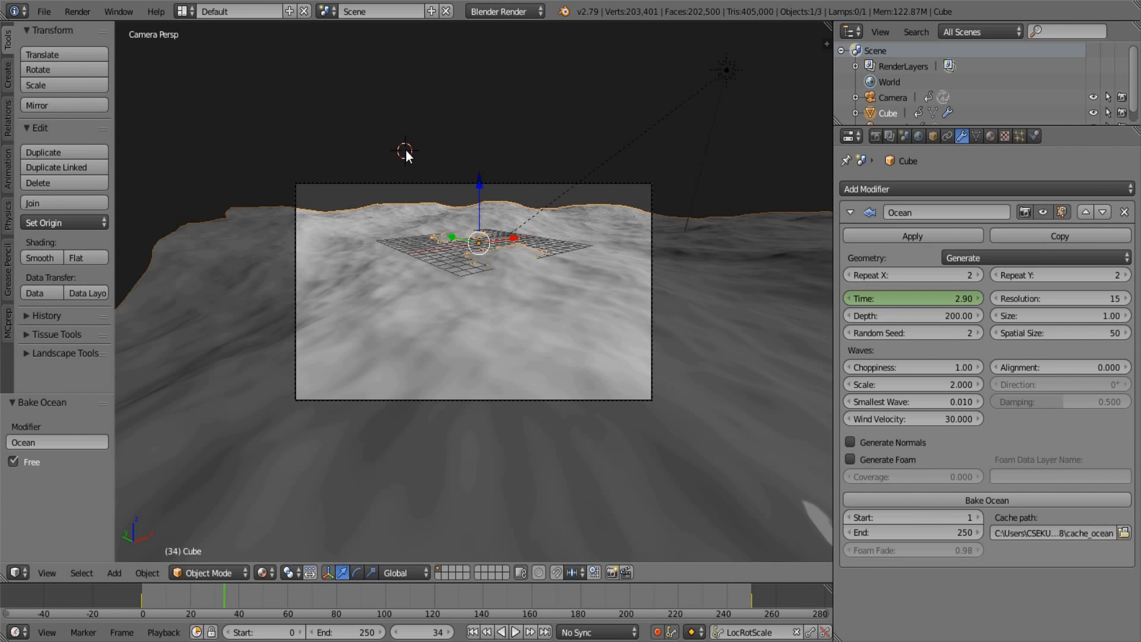
# Enable Mist in the world settings and set its depth to 70
pyautogui.click(919, 136)
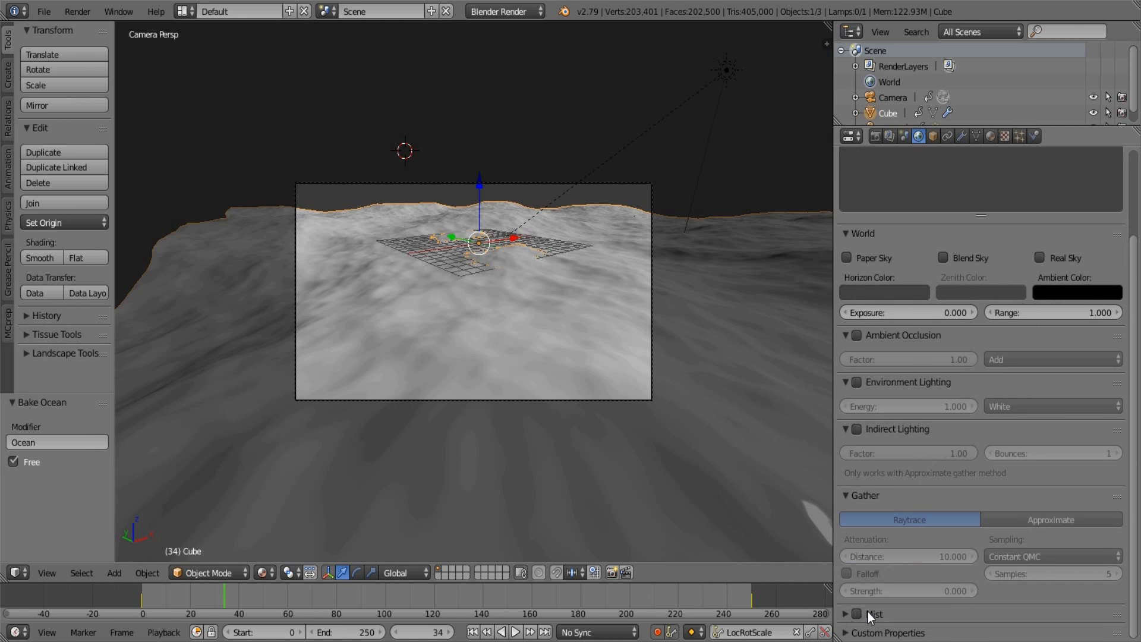
pyautogui.click(857, 614)
pyautogui.click(847, 614)
pyautogui.scroll(-3, 1044, 577)
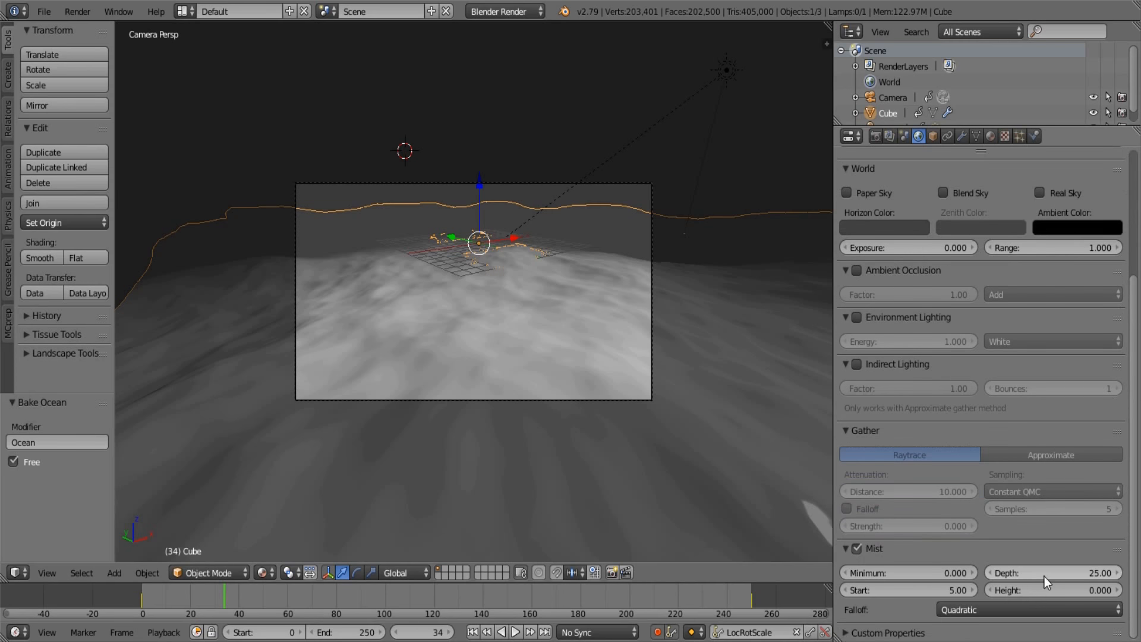
pyautogui.click(1030, 574)
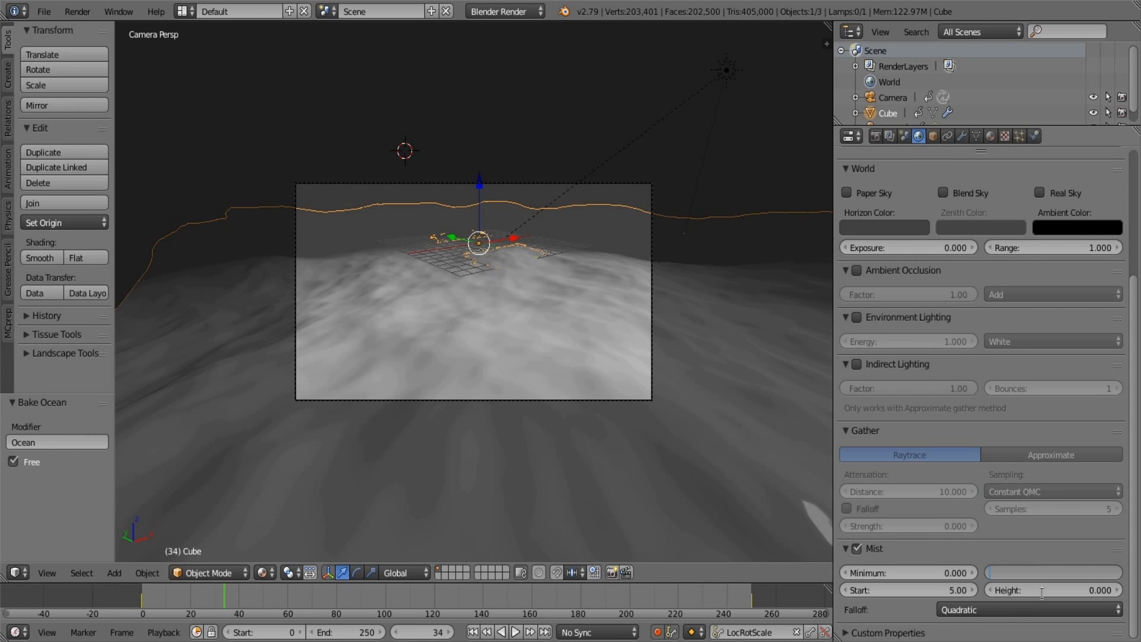
pyautogui.press('Return')
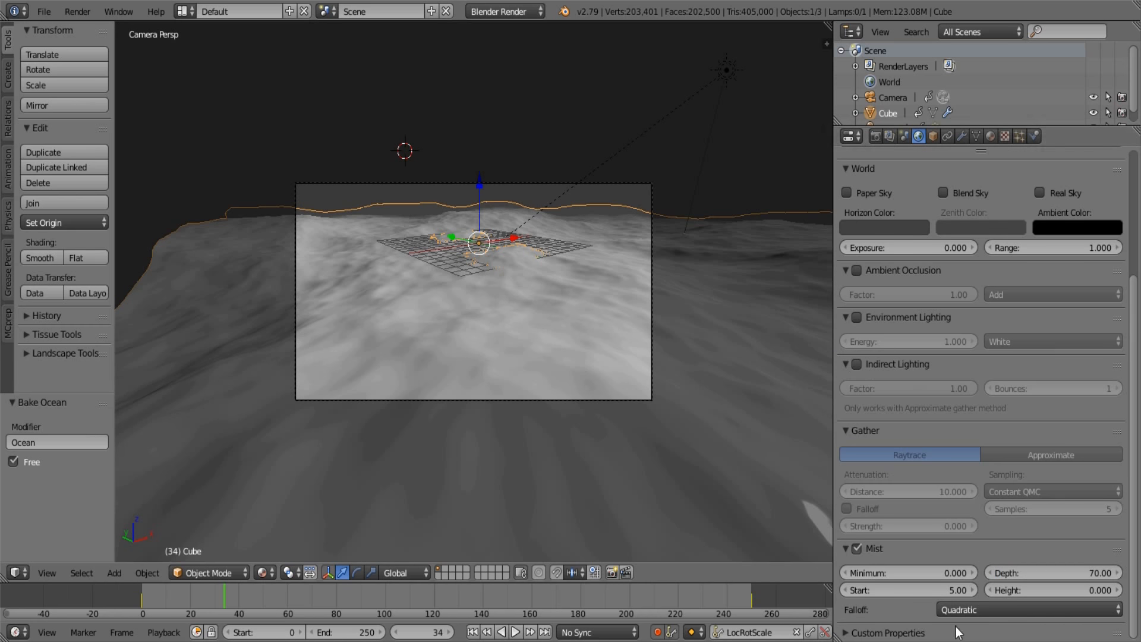
# Set the mist depth to 65
pyautogui.click(1042, 565)
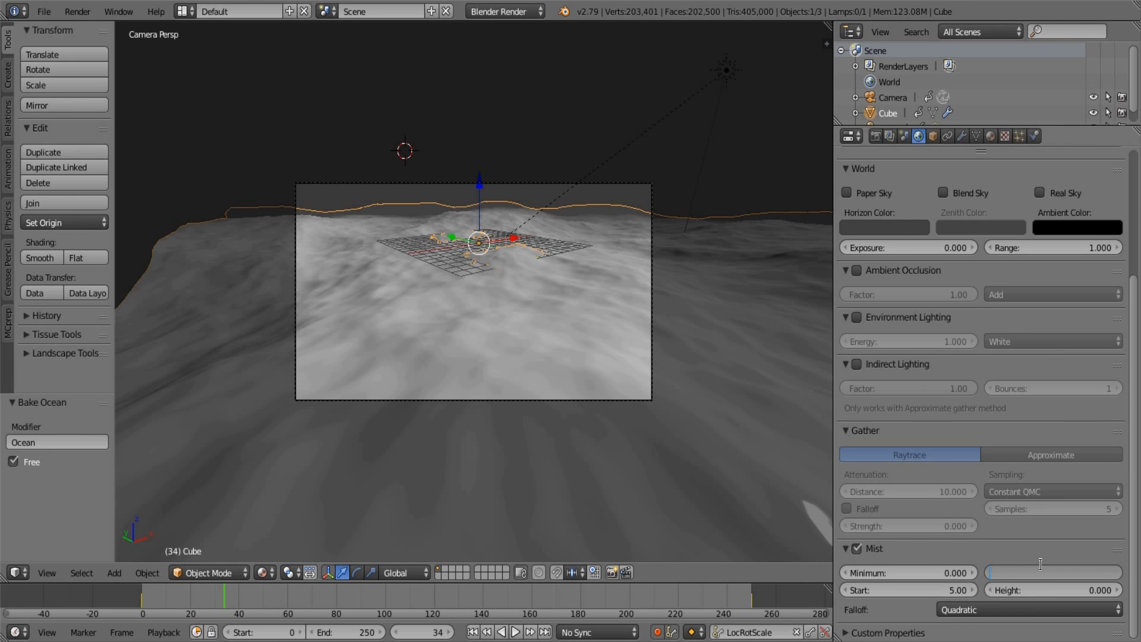
pyautogui.write('65')
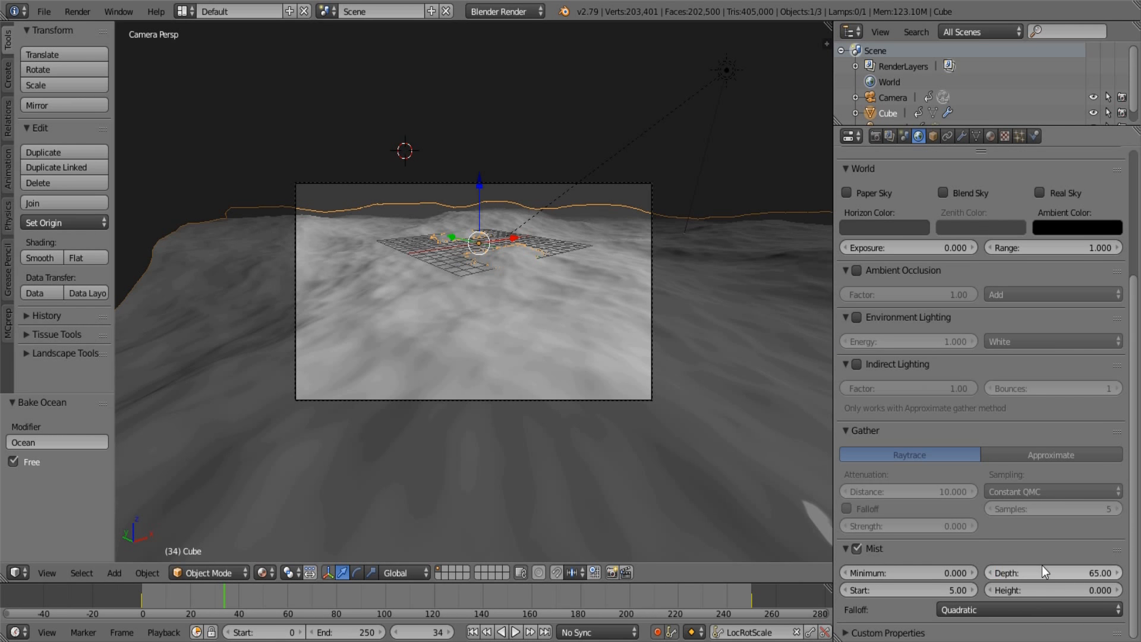
pyautogui.press('Return')
# Start rendering frame 34 and show the scene's render settings
pyautogui.press('F12')
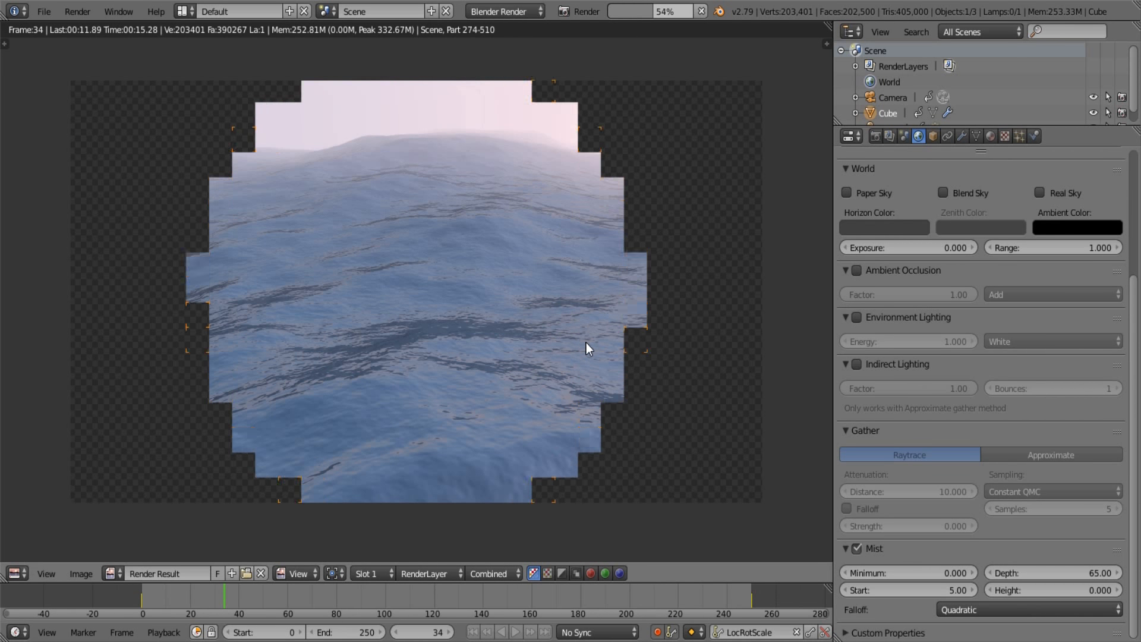
pyautogui.click(877, 137)
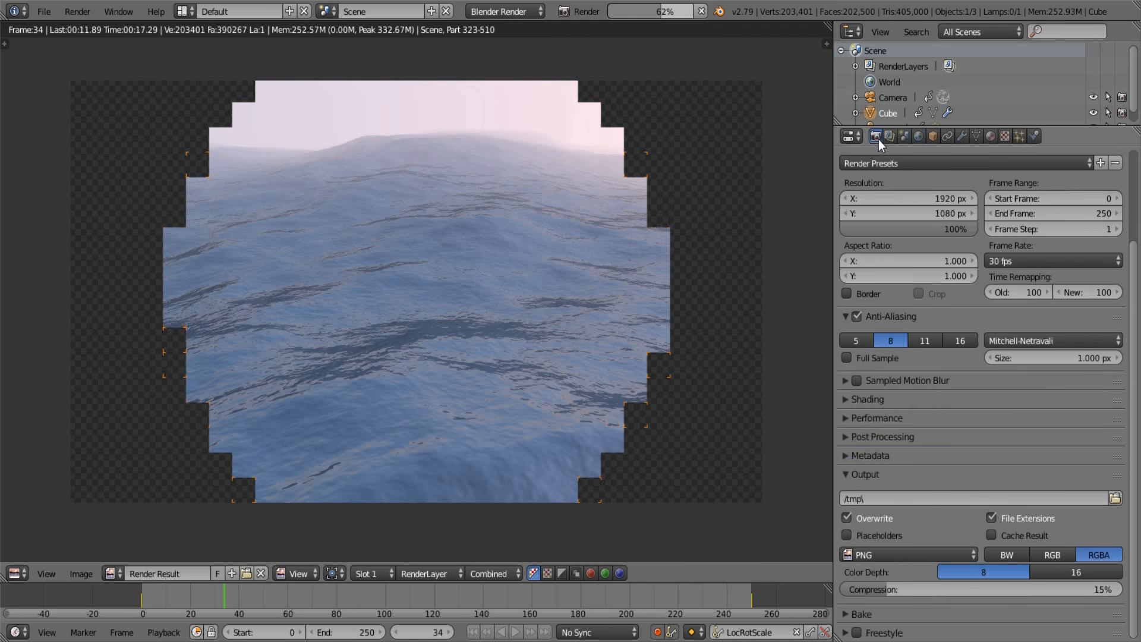